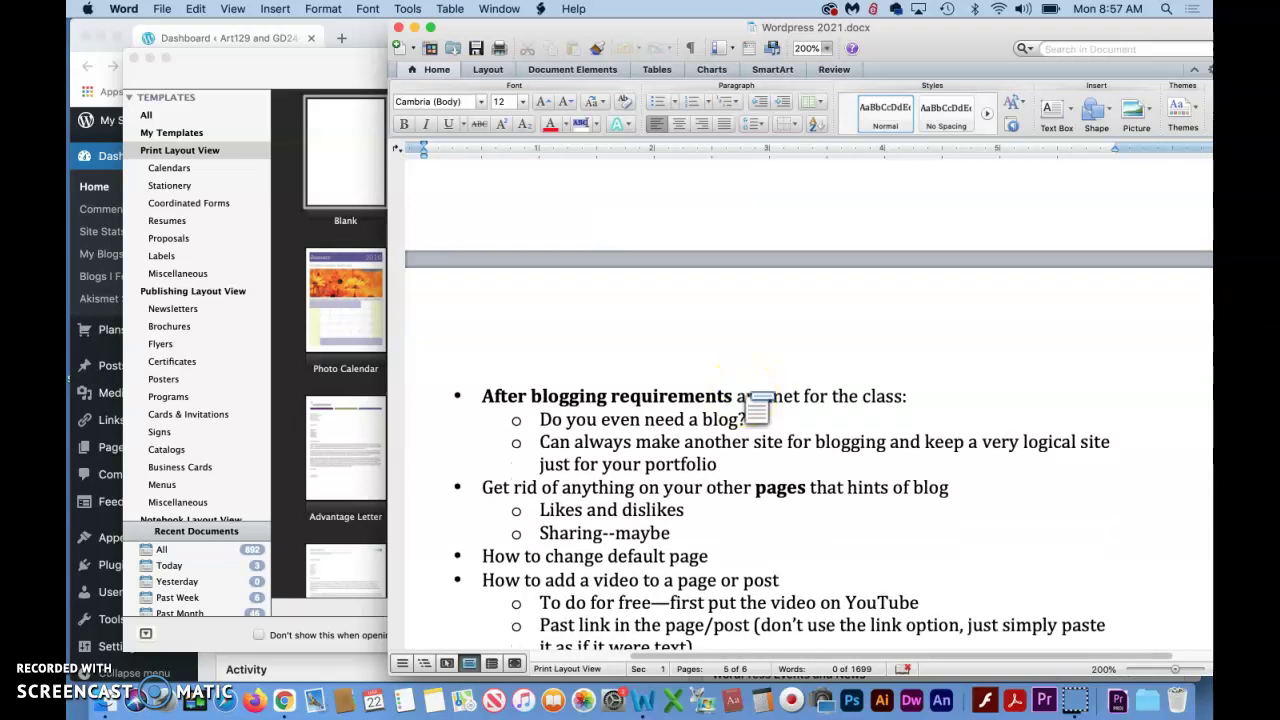
Read through the notes on removing blog hints such as likes and sharing from pages in the Wordpress 2021 document.
left_click_drag(757, 405, 757, 405)
left_click_drag(757, 405, 757, 405)
left_click_drag(757, 405, 810, 387)
scroll(810, 387, "down", 4)
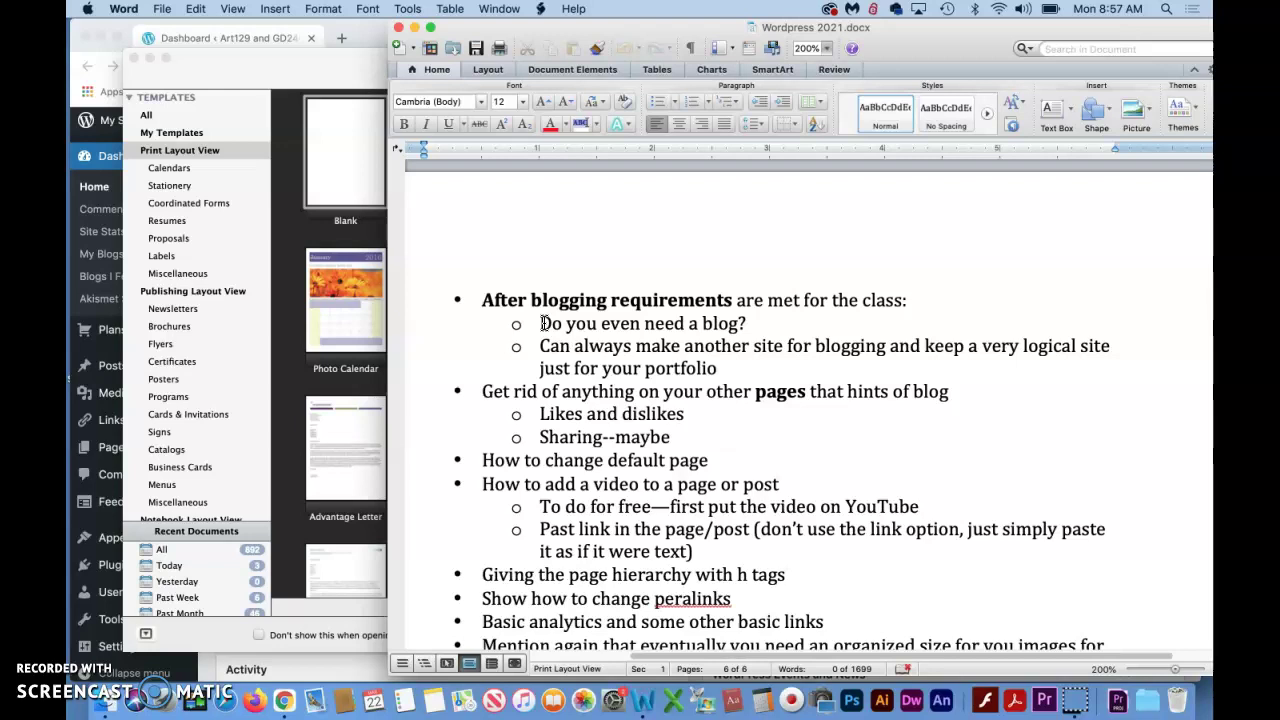
scroll(545, 323, "down", 3)
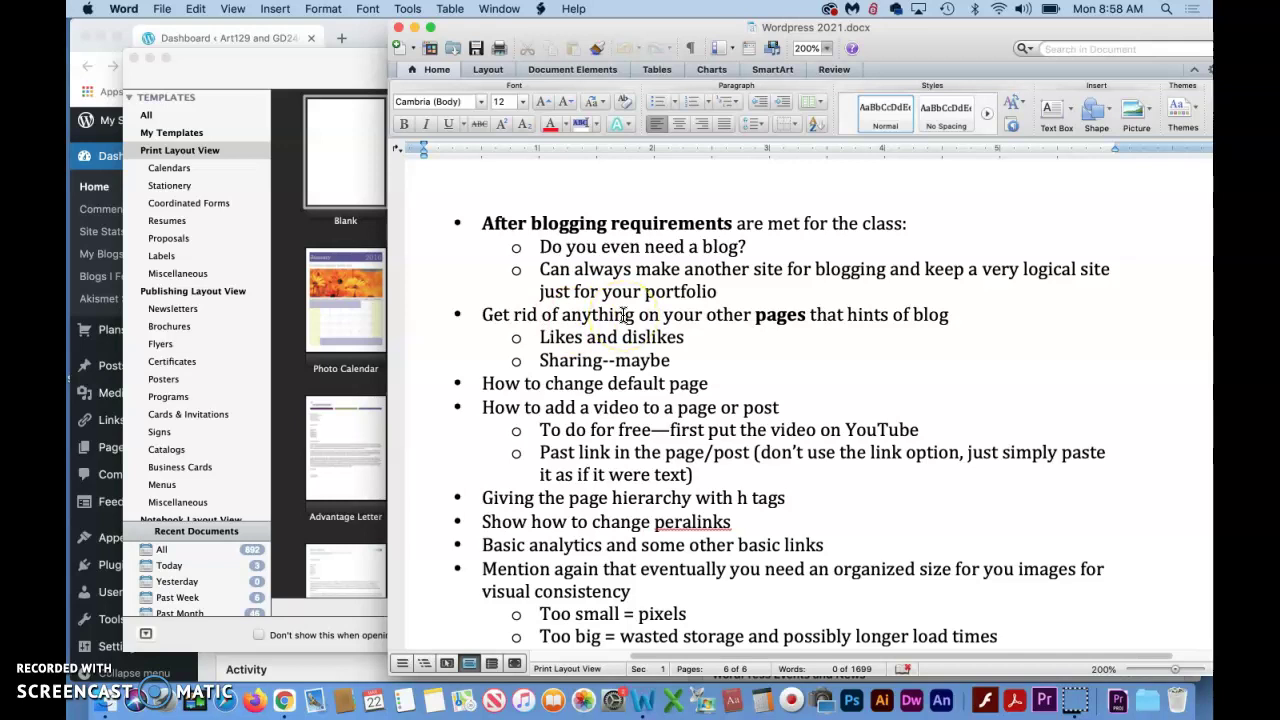
scroll(740, 300, "down", 2)
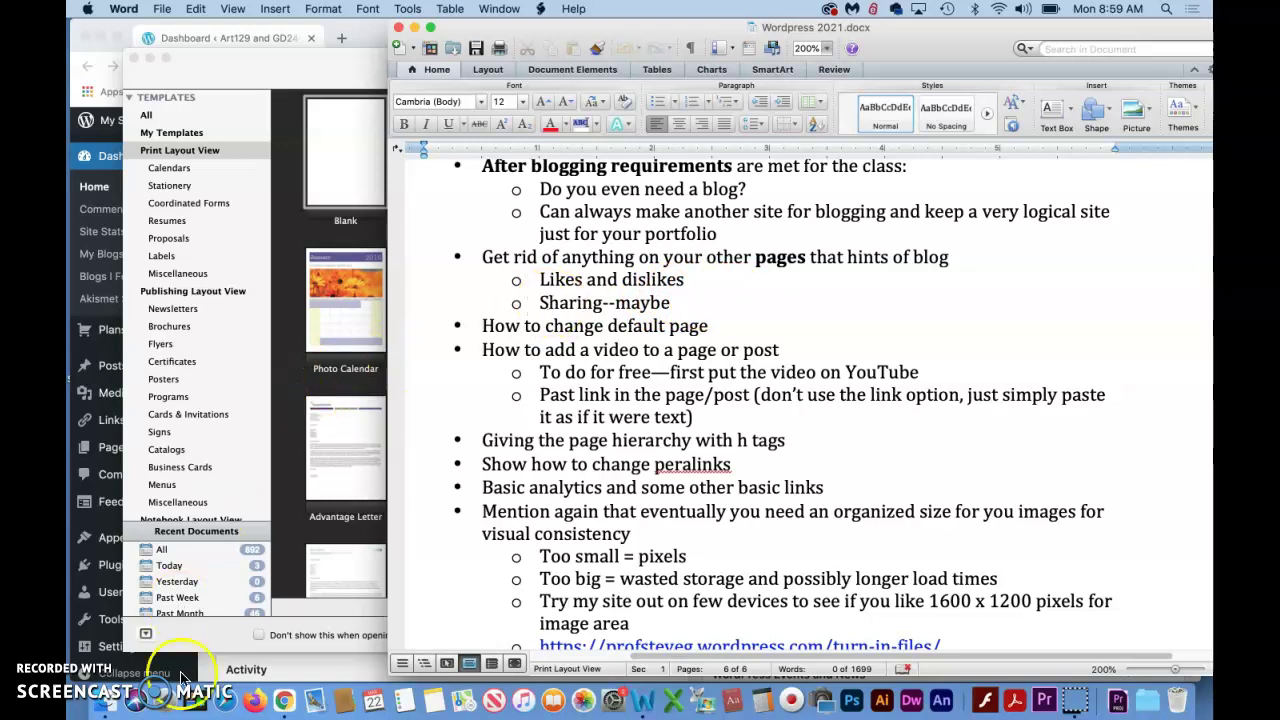
Switch to Chrome and examine the sharing and Like buttons beneath the image on the Paintings page.
left_click(100, 645)
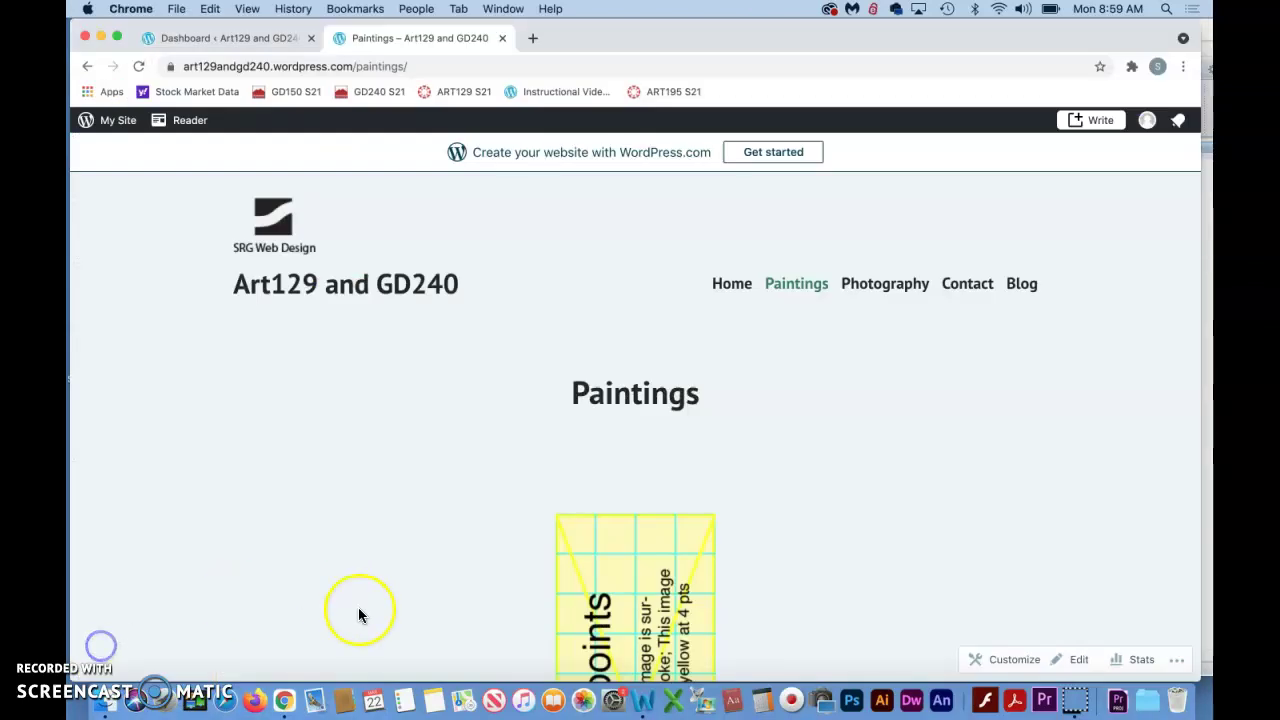
scroll(360, 615, "down", 10)
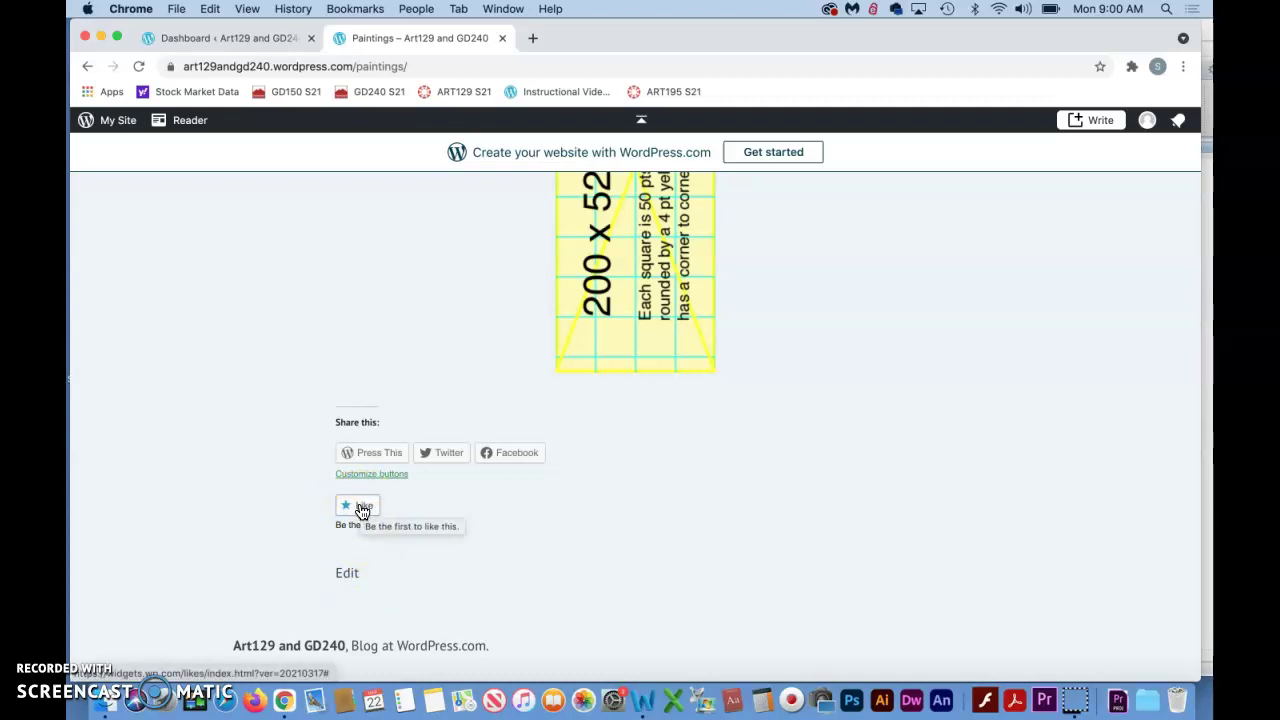
scroll(741, 516, "up", 2)
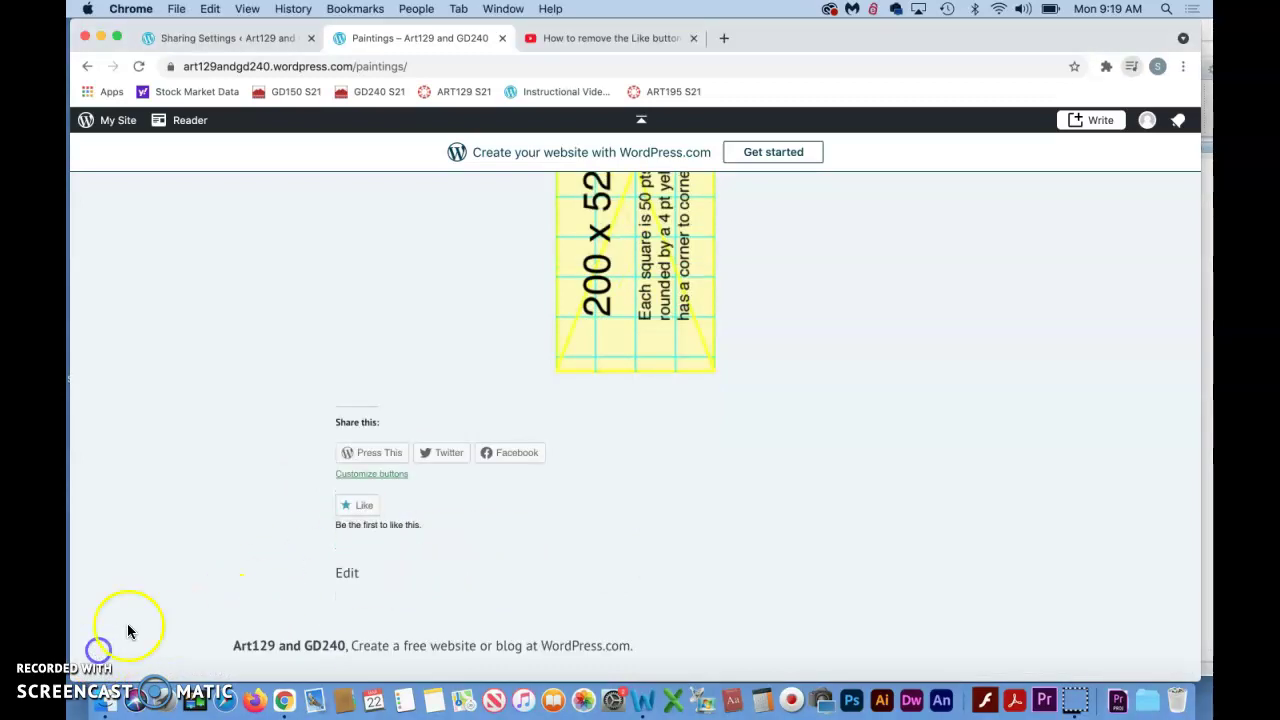
Open the Sharing settings in the site's dashboard and review the button, Likes and Reblog options.
left_click(211, 38)
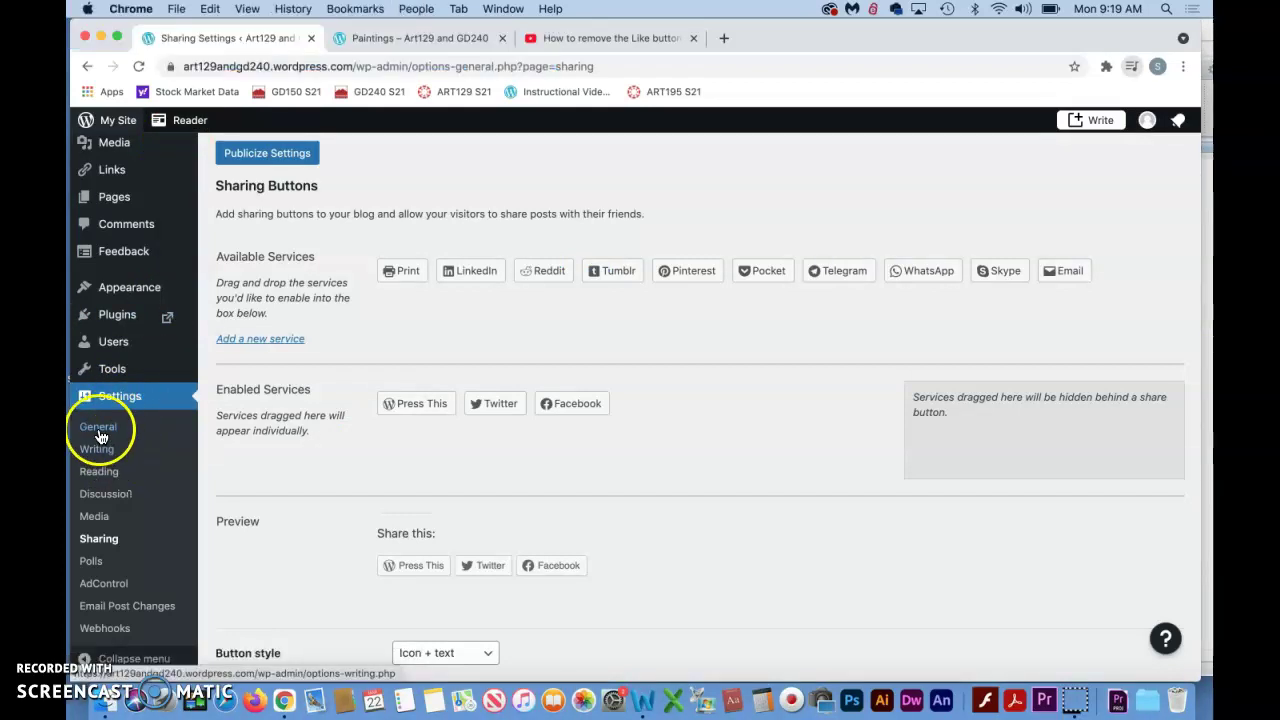
scroll(147, 525, "down", 1)
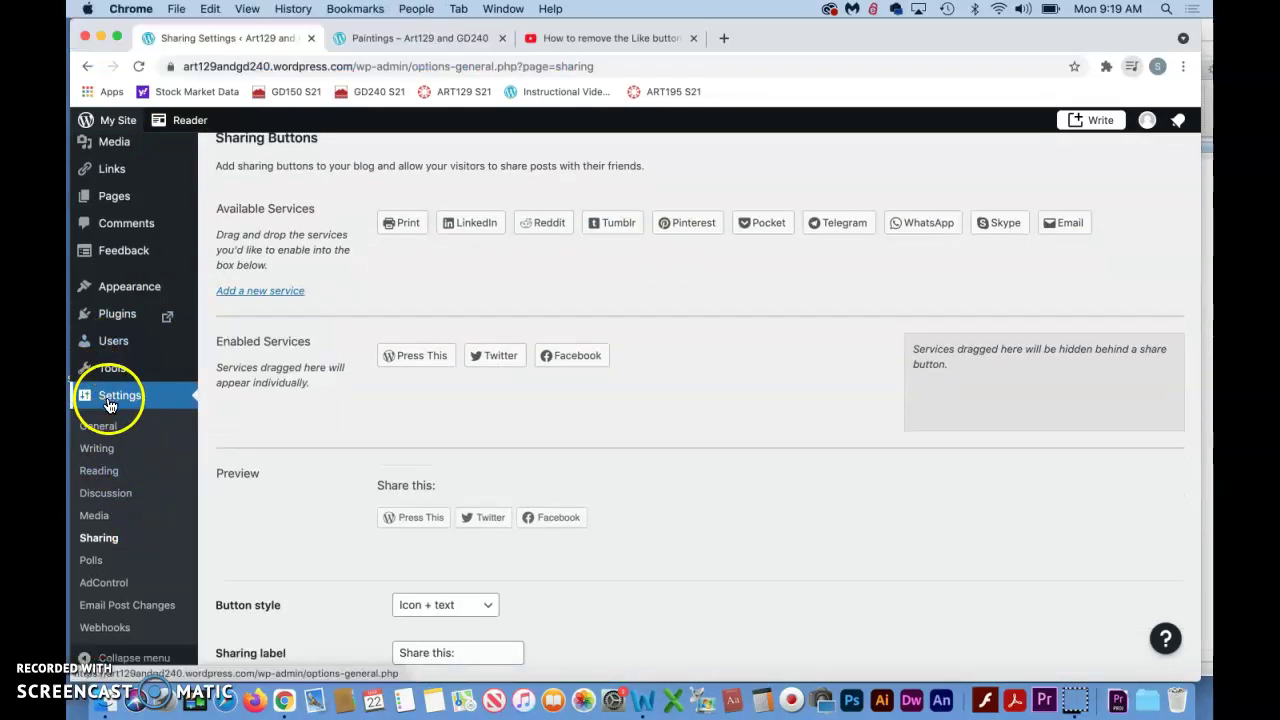
left_click(100, 540)
scroll(407, 488, "down", 6)
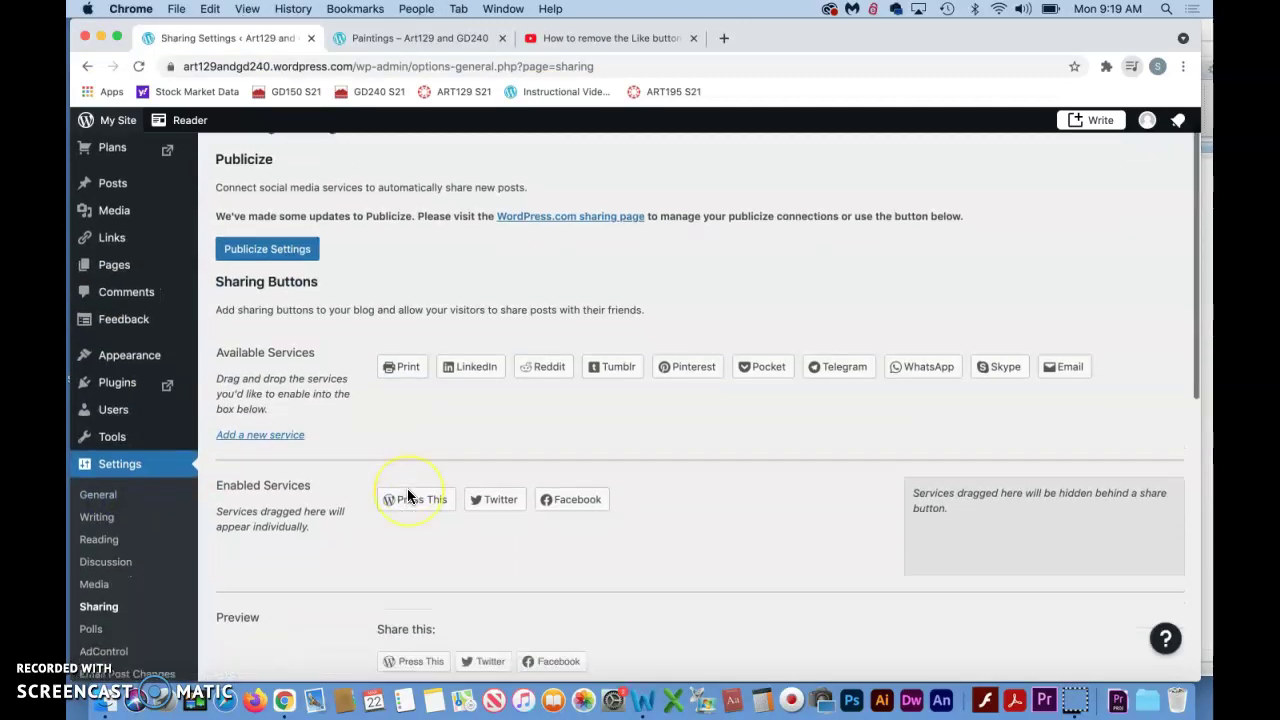
scroll(407, 488, "down", 4)
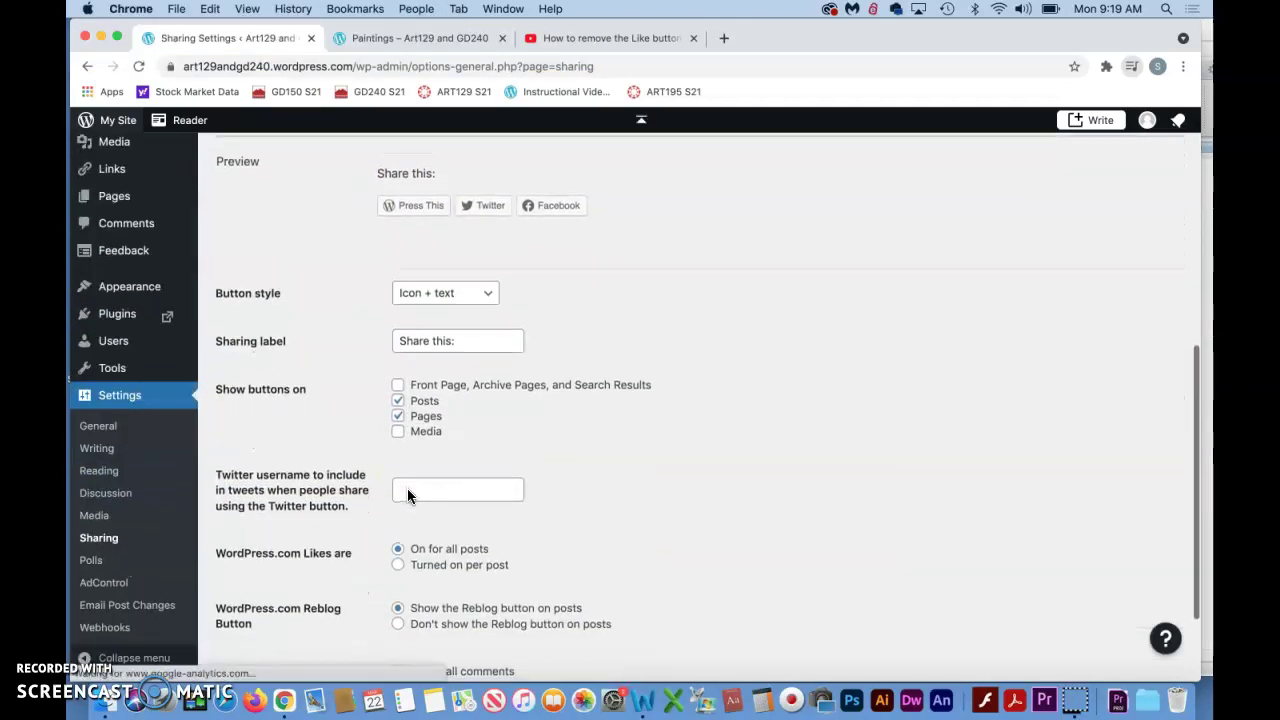
scroll(407, 494, "down", 3)
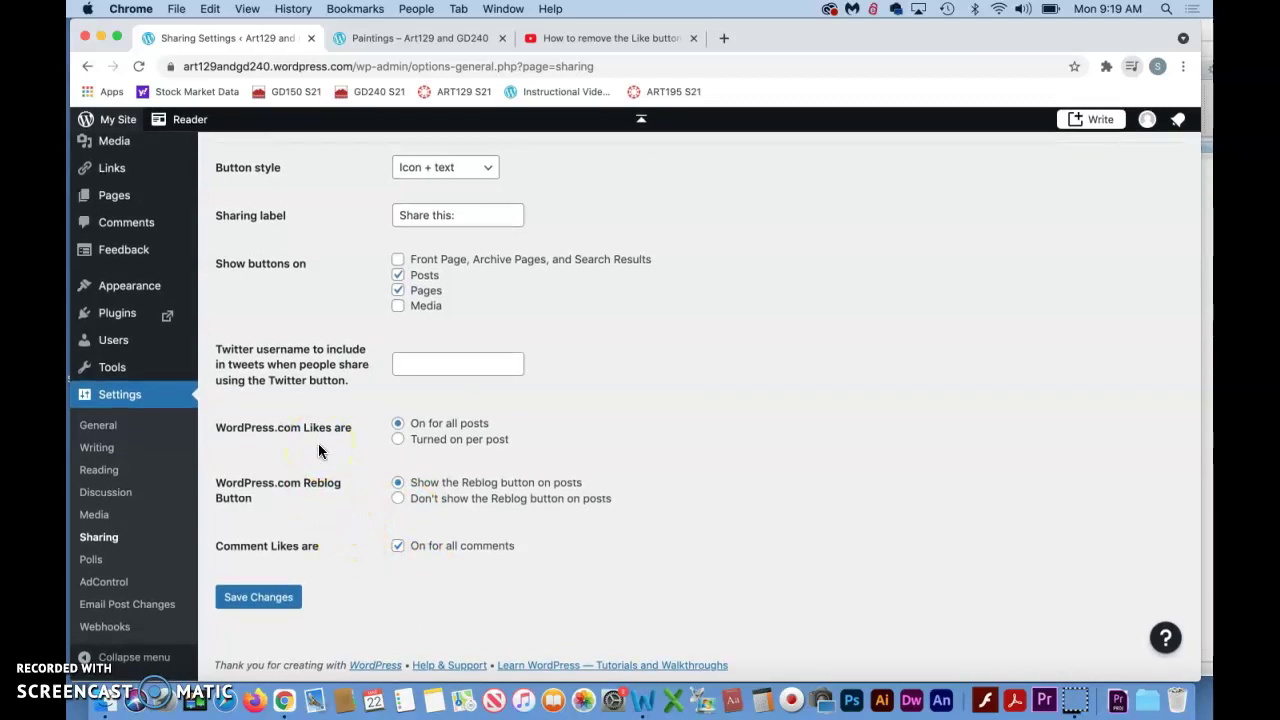
scroll(320, 451, "up", 3)
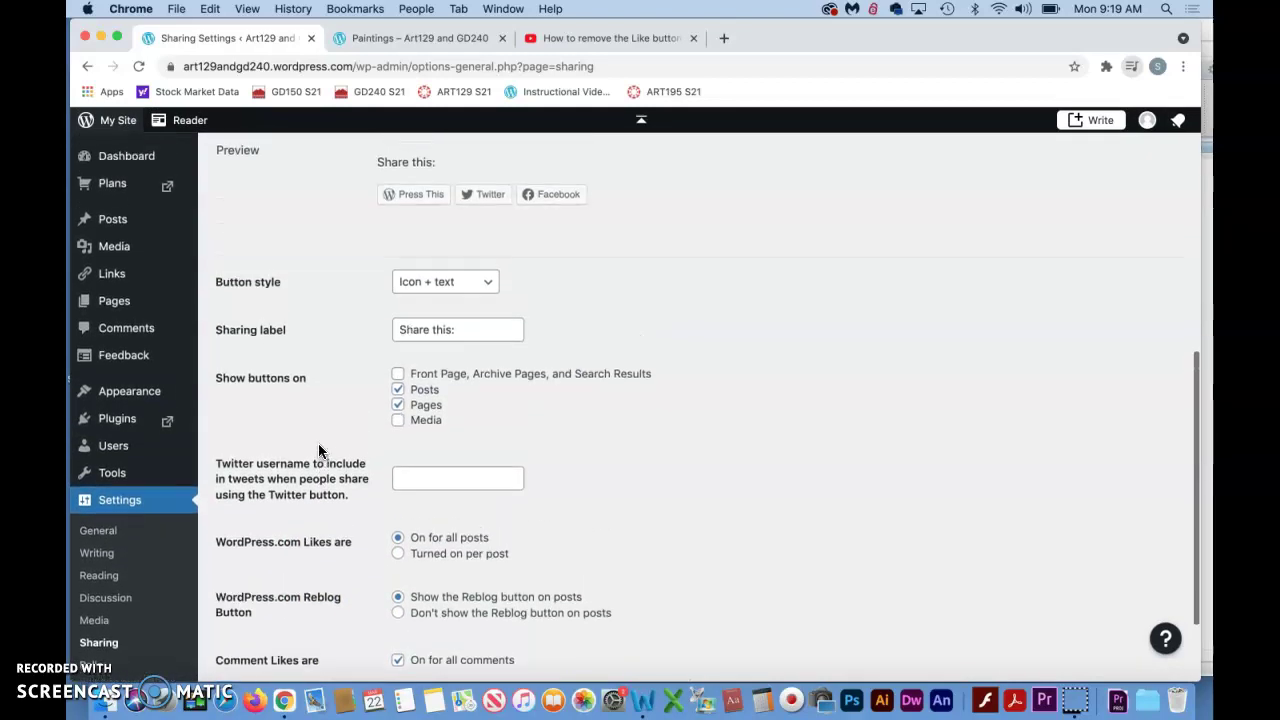
left_click(99, 642)
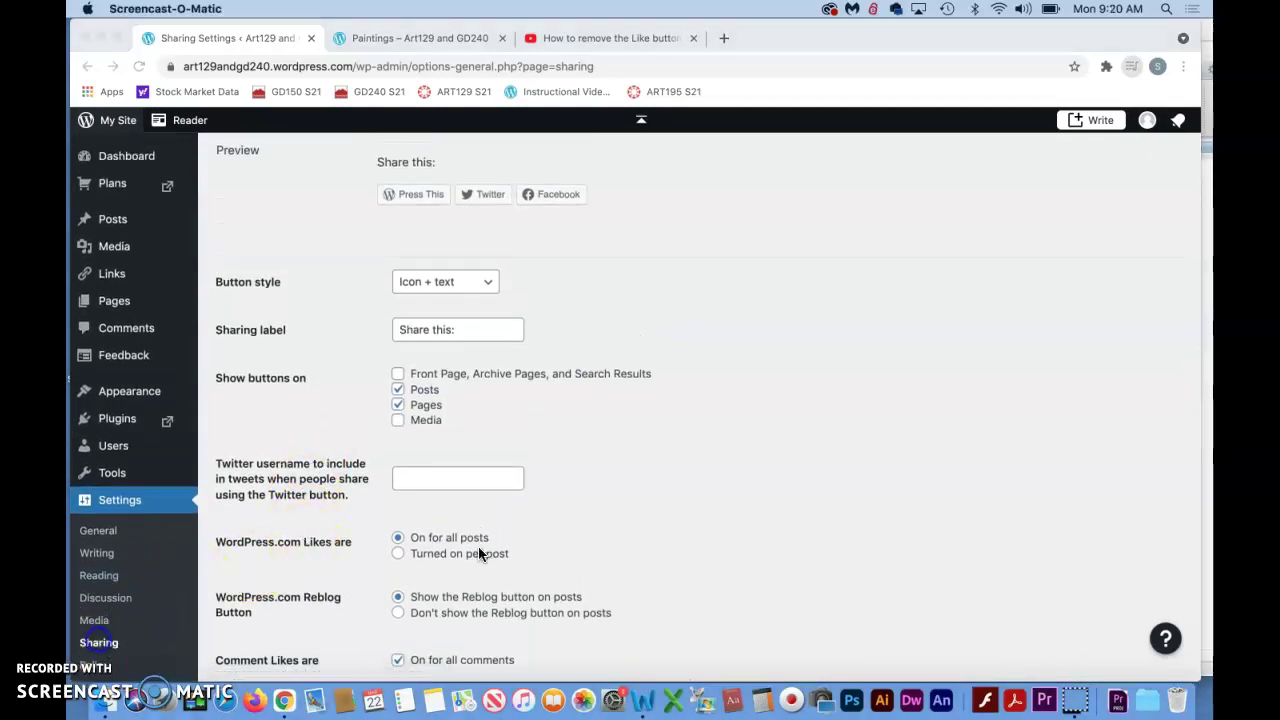
Set WordPress.com Likes to "Turned on per post", save the changes, and reload the Paintings page to check its Like button.
left_click(397, 555)
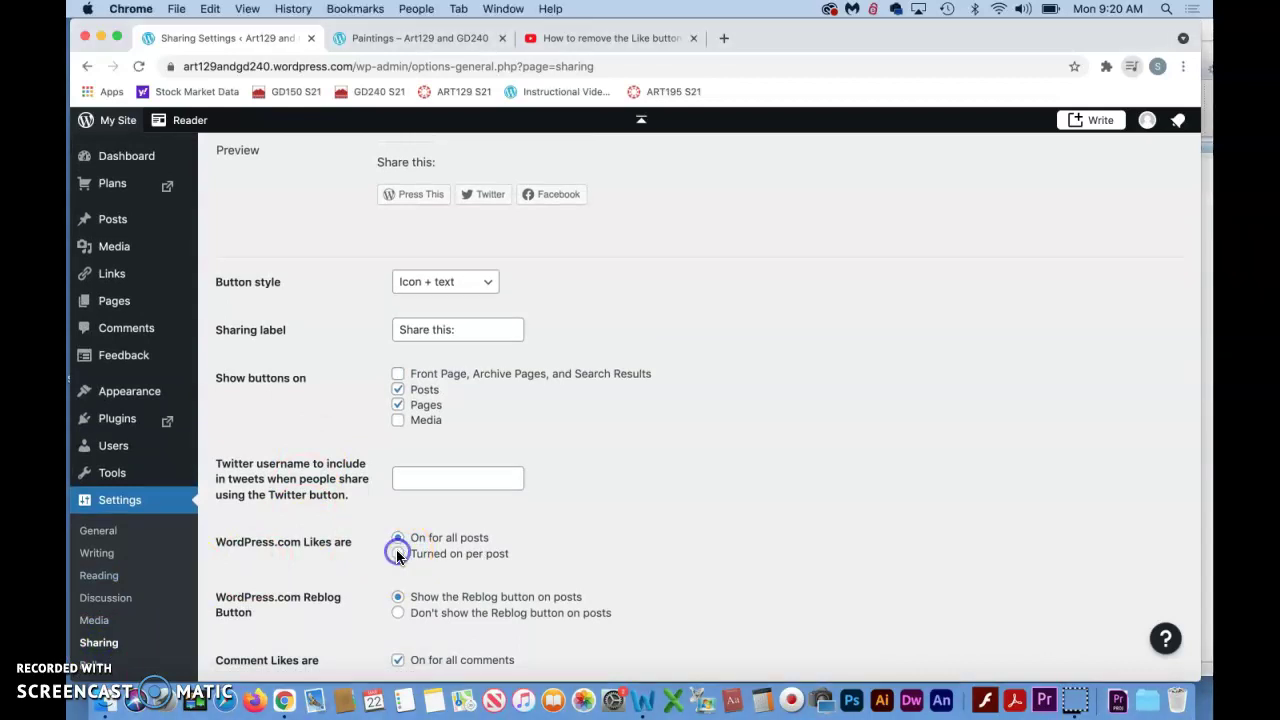
left_click(397, 555)
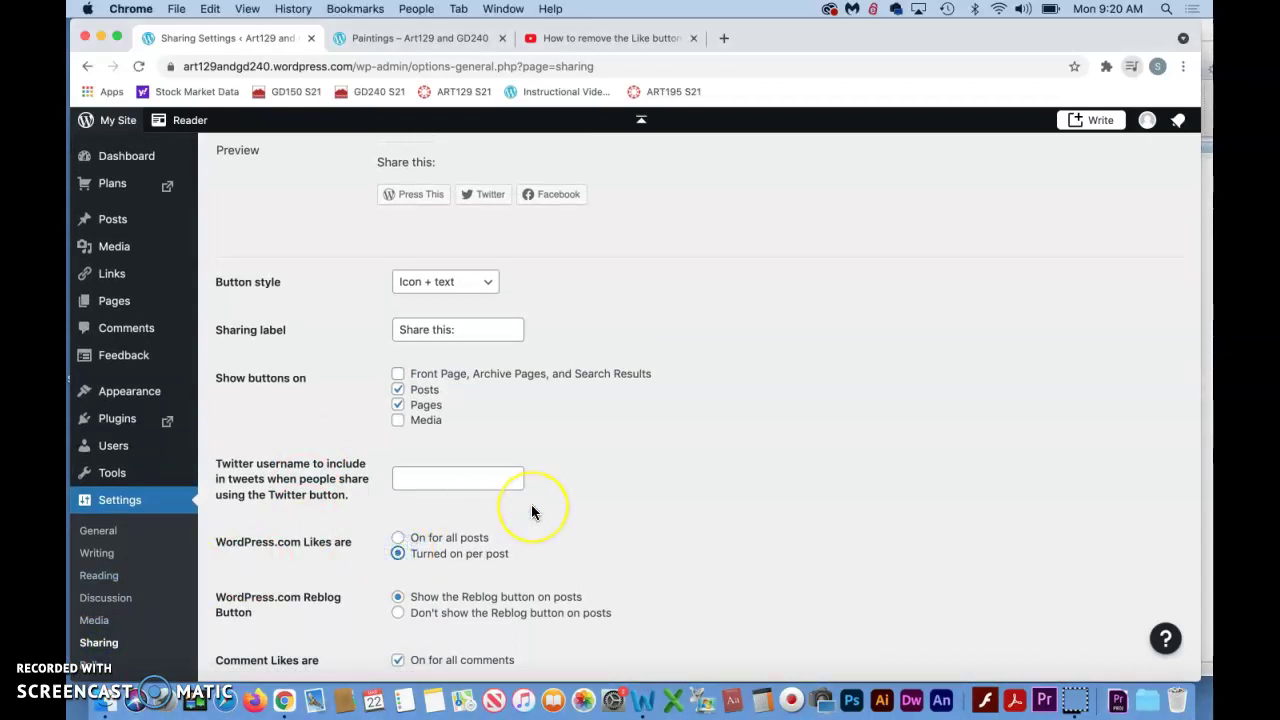
scroll(531, 504, "down", 3)
left_click(255, 603)
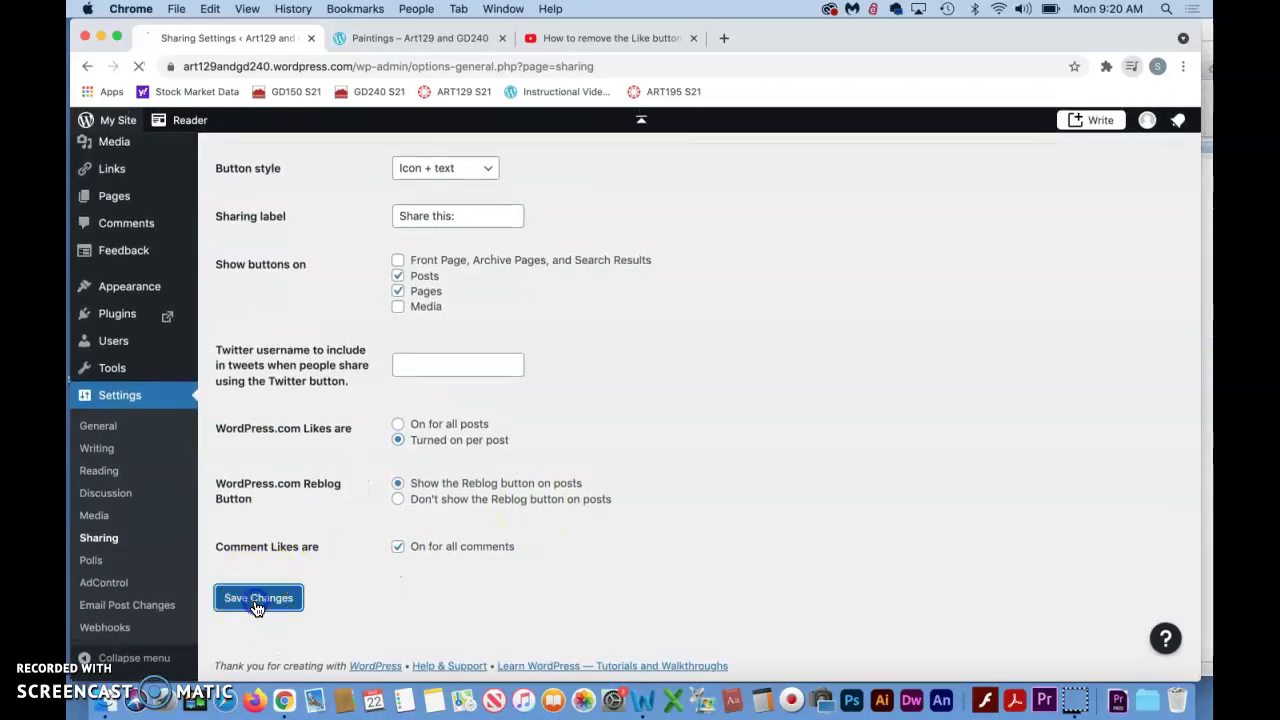
left_click(430, 38)
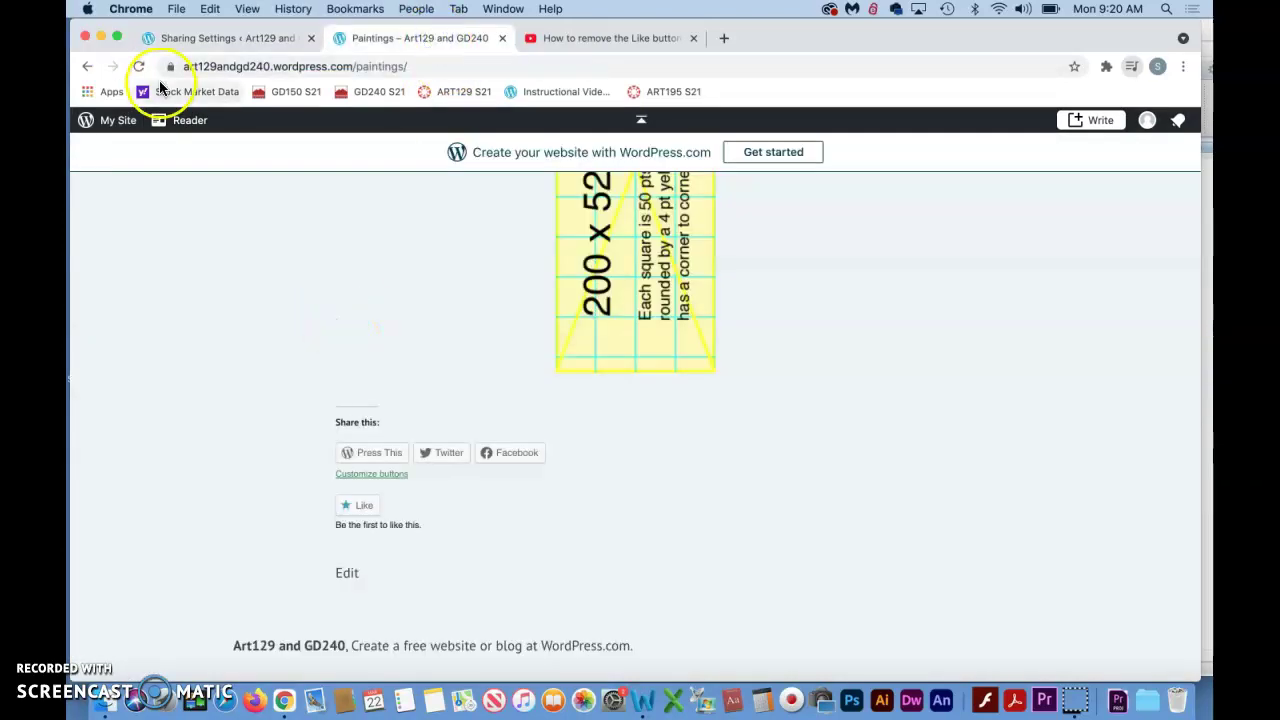
left_click(138, 66)
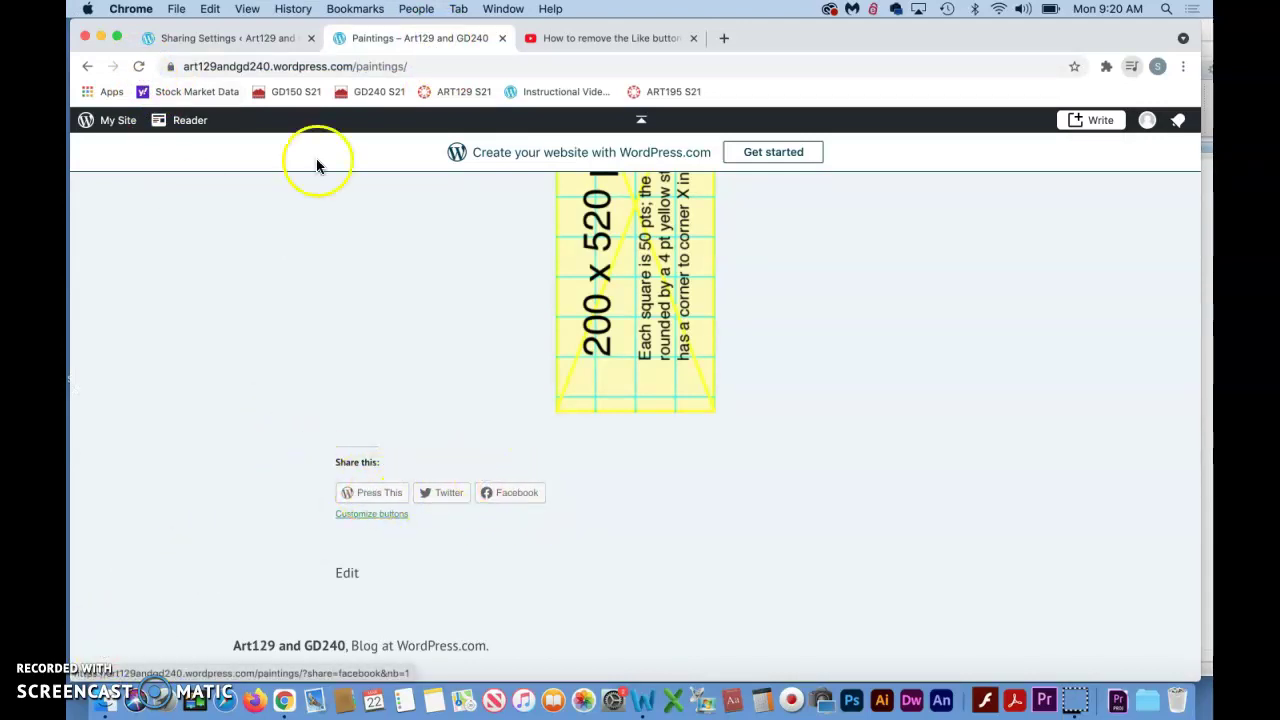
Return to the Sharing settings and review the available services, enabled services and preview of the sharing buttons.
left_click(241, 40)
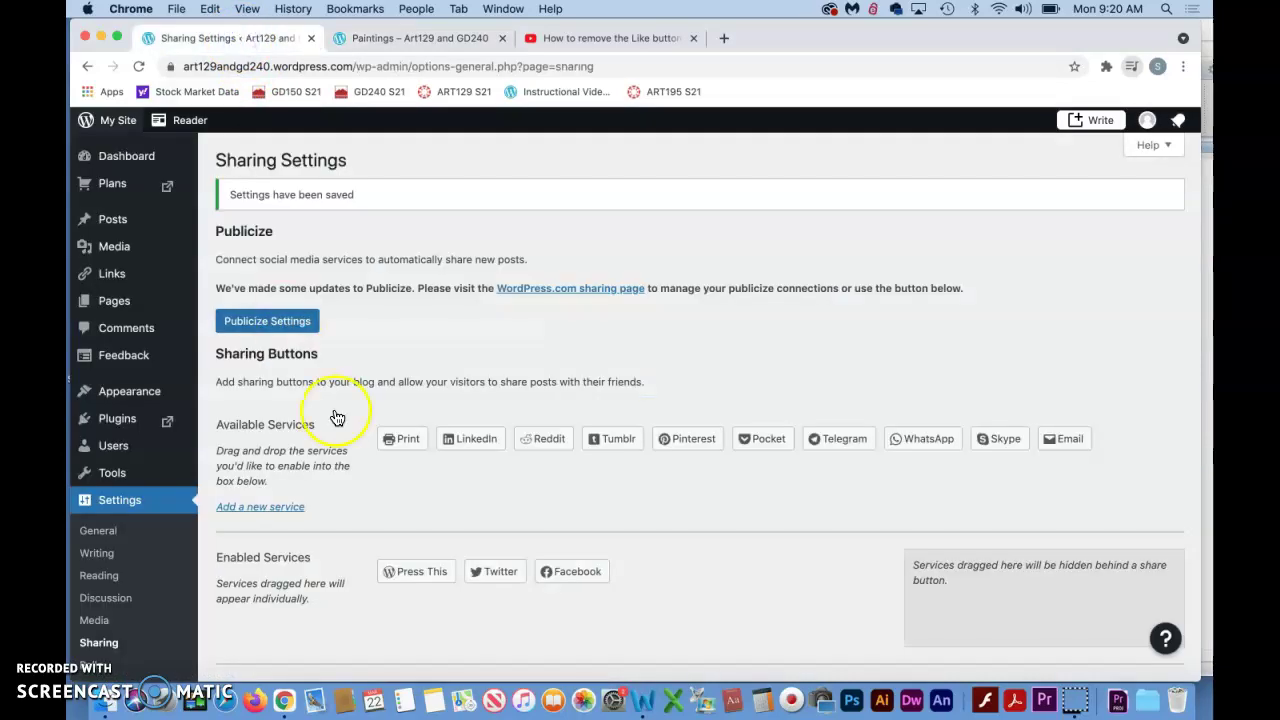
scroll(379, 464, "down", 5)
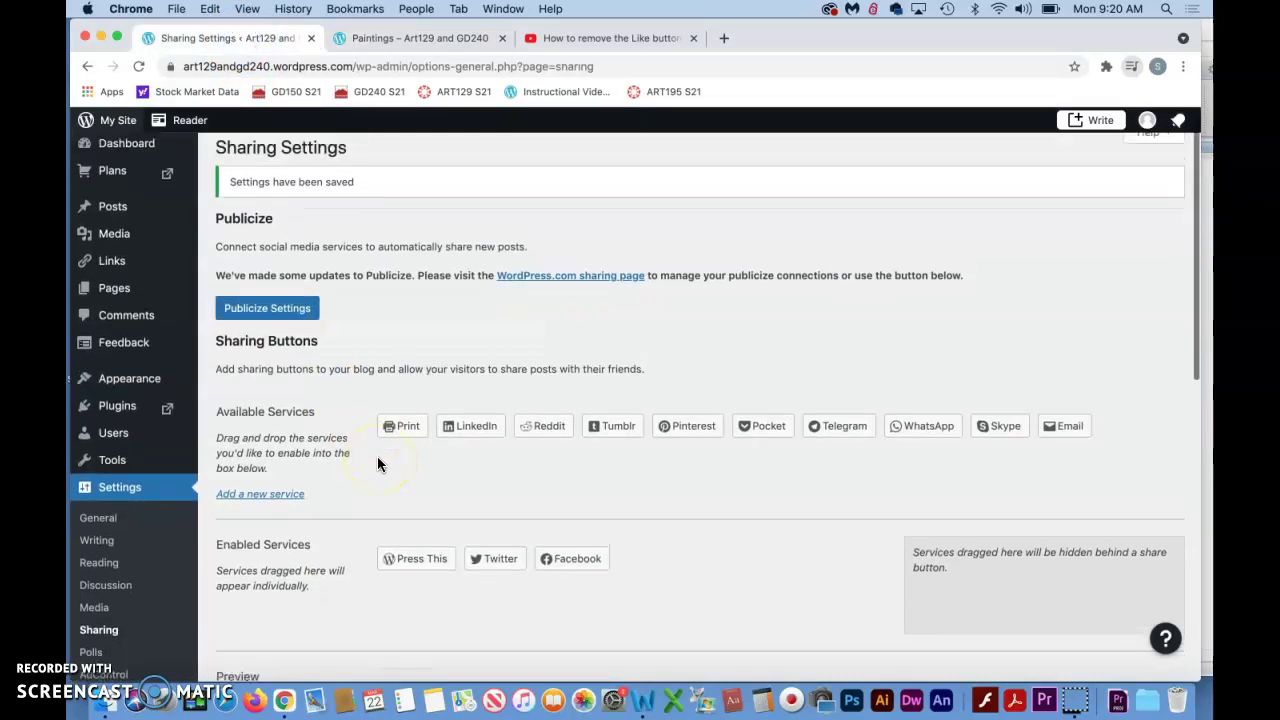
left_click(374, 463)
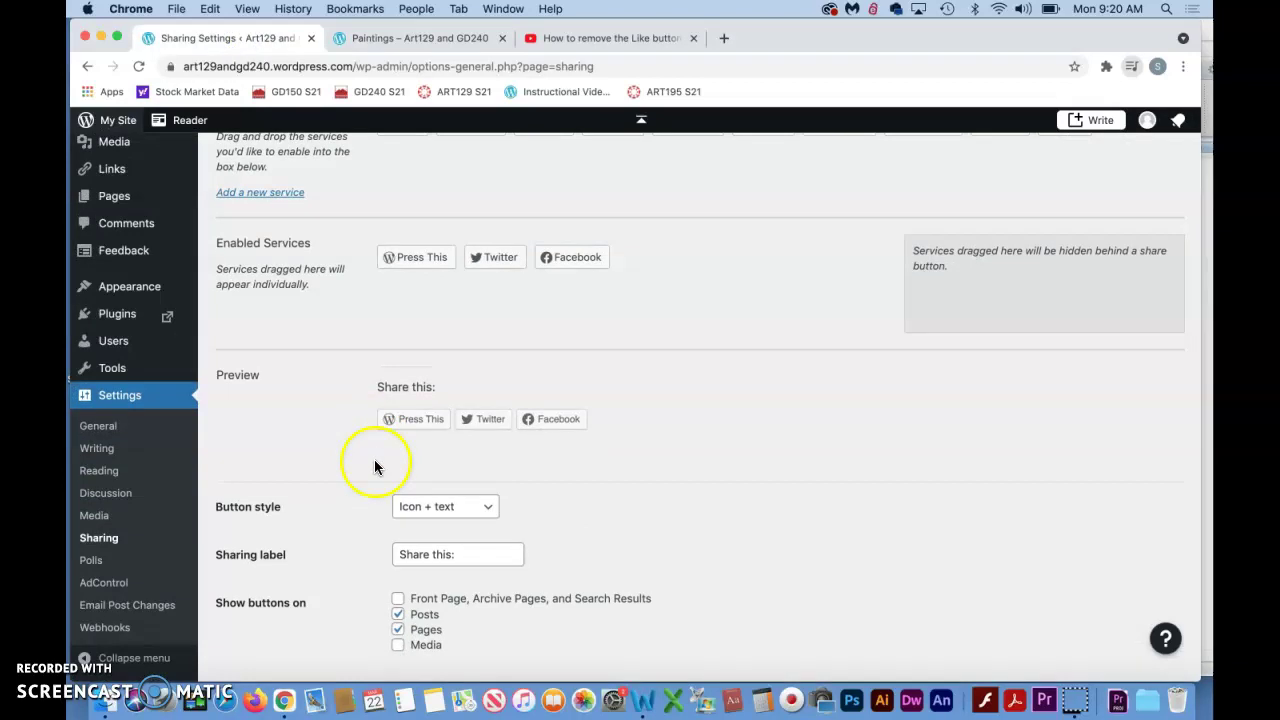
scroll(375, 465, "down", 3)
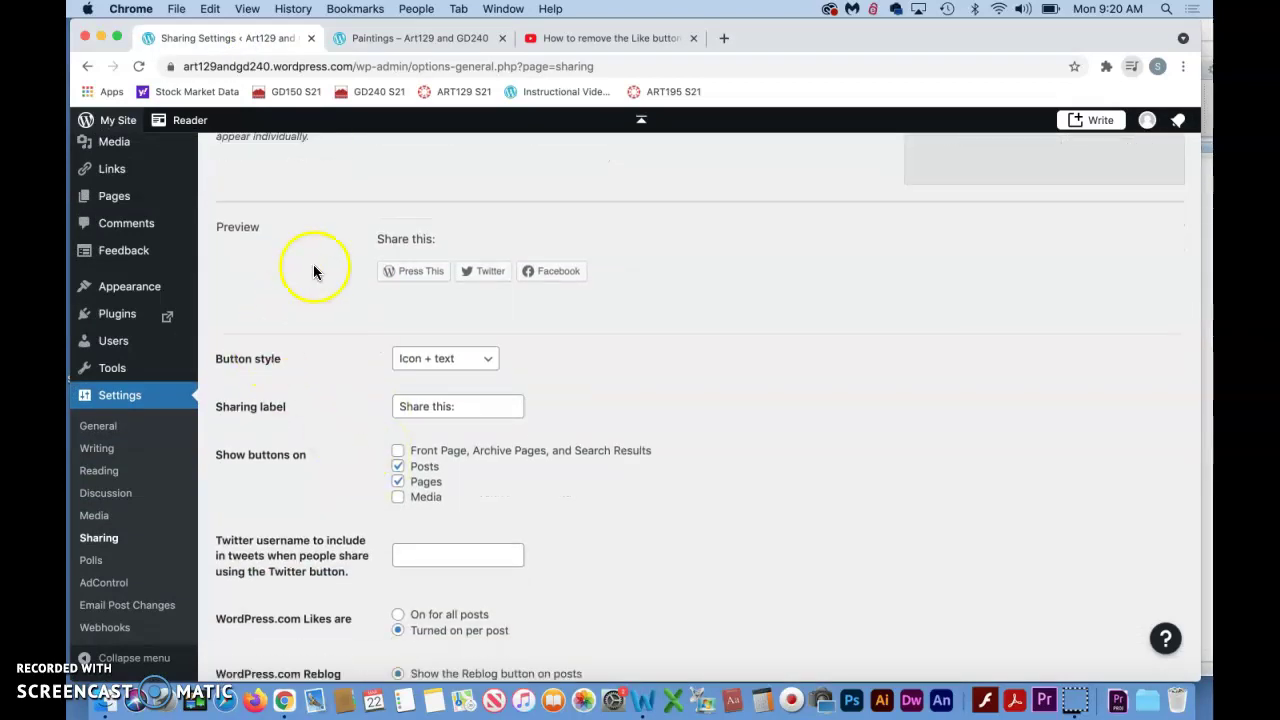
scroll(323, 306, "up", 3)
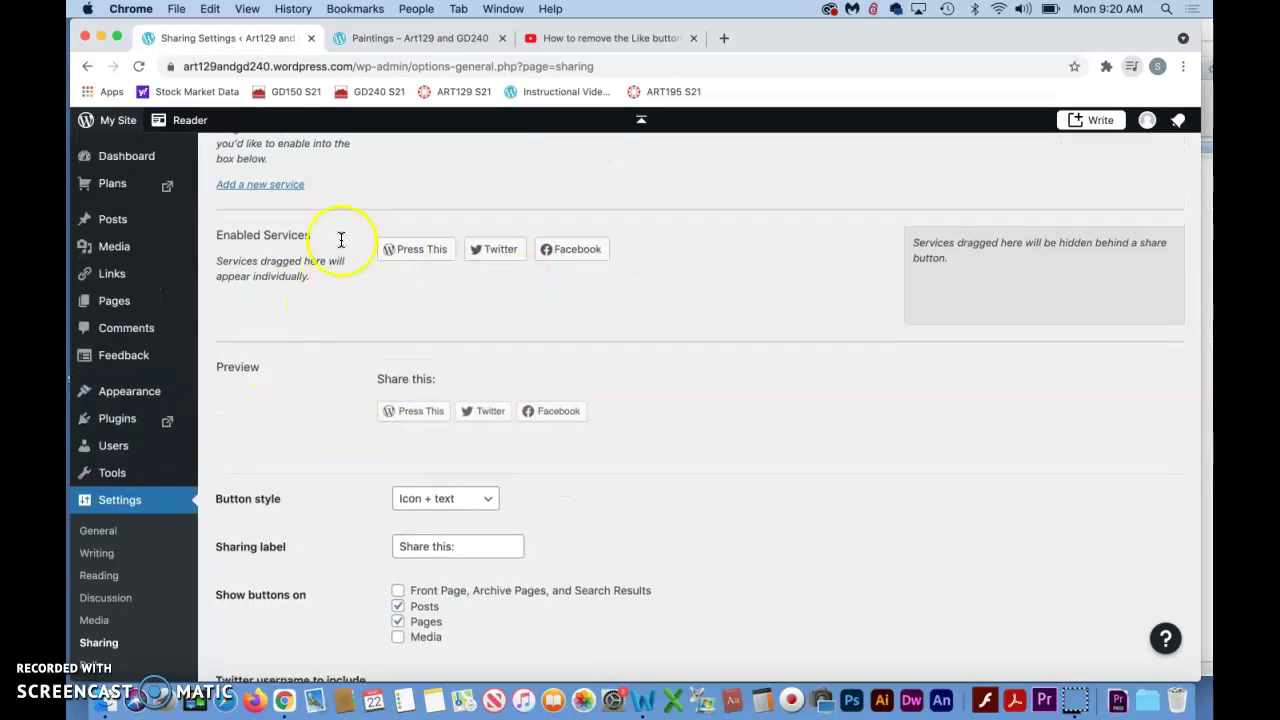
scroll(348, 236, "up", 3)
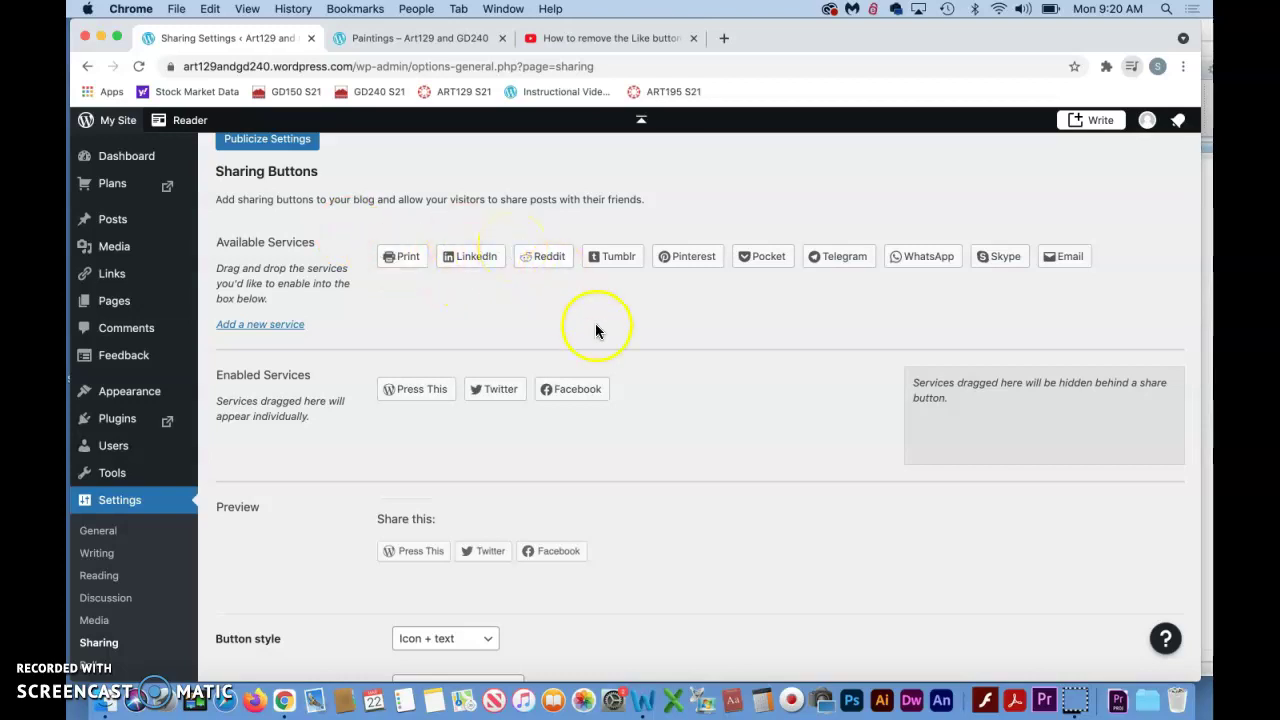
Turn off the sharing buttons on Pages, leaving only Posts enabled, and save the changes.
scroll(597, 399, "down", 2)
scroll(603, 398, "down", 5)
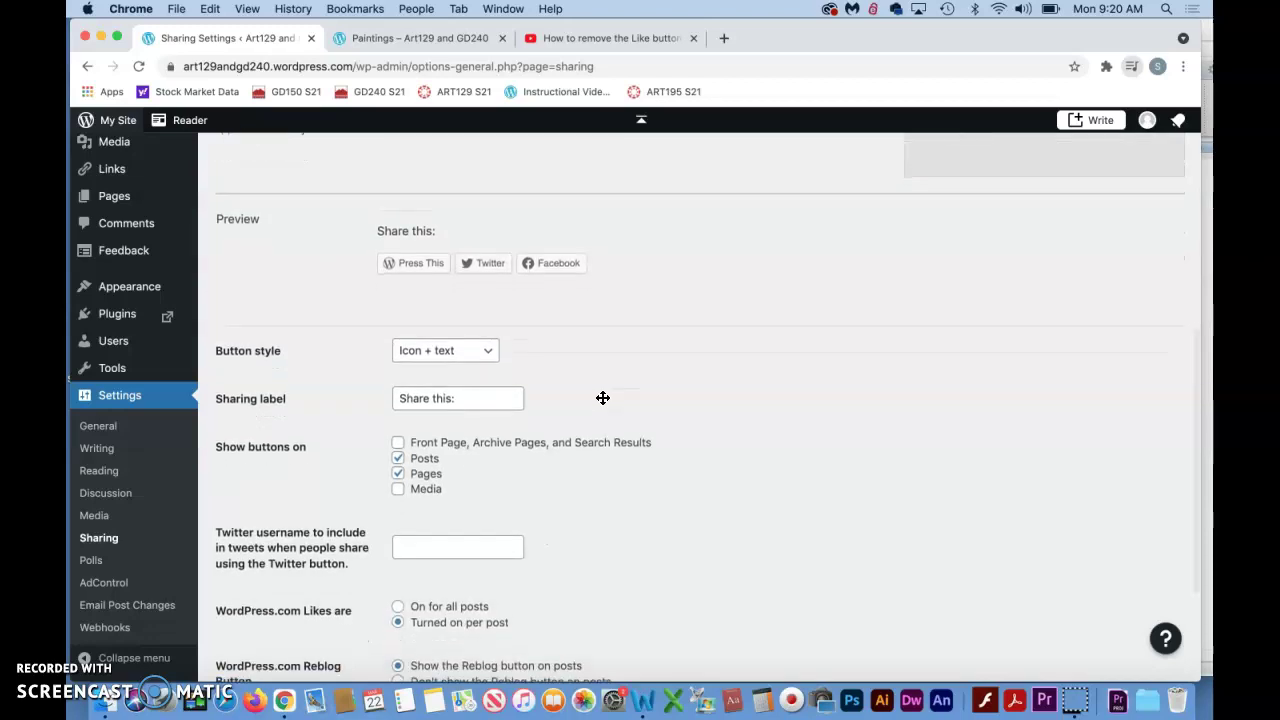
scroll(603, 398, "down", 2)
scroll(603, 398, "down", 1)
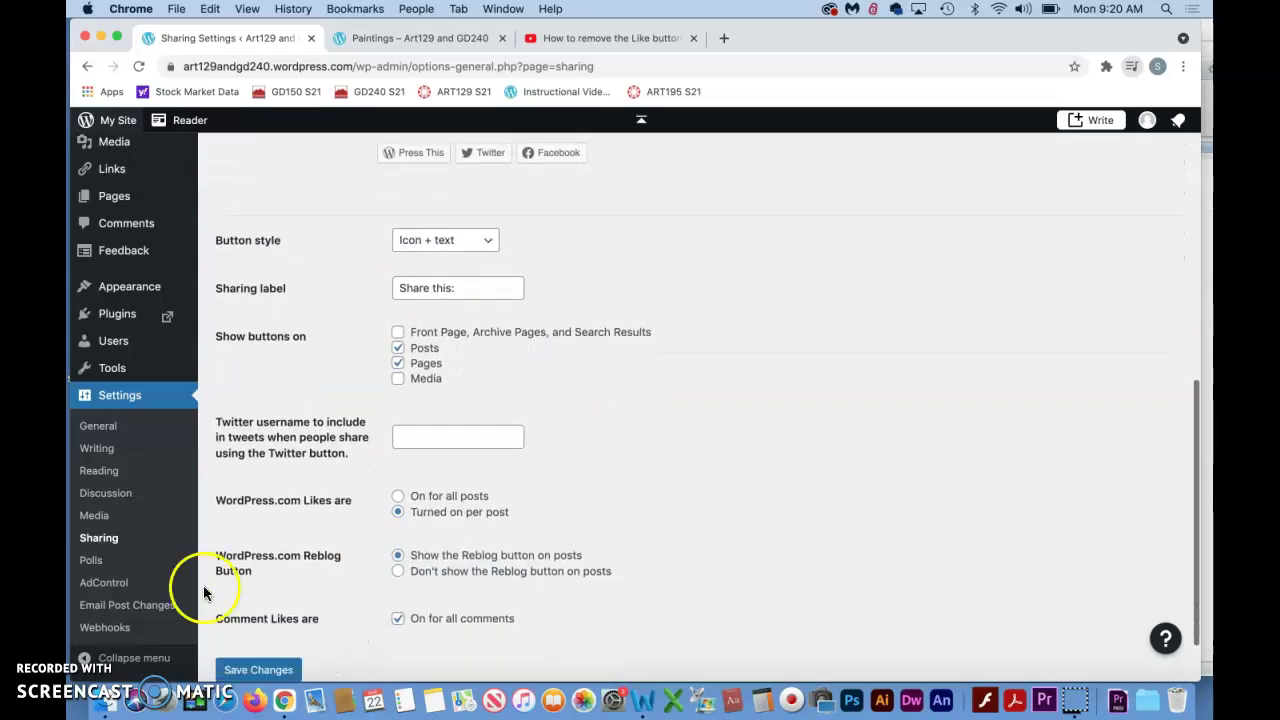
left_click(100, 640)
left_click(396, 366)
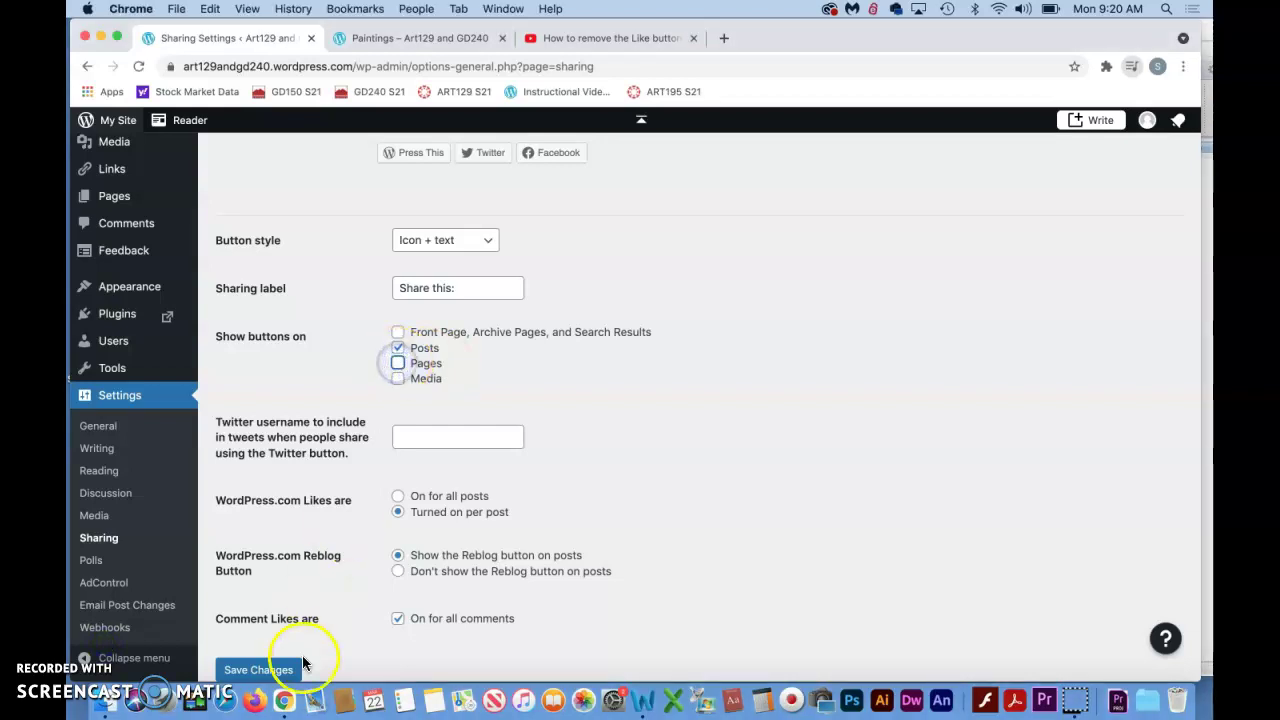
left_click(260, 670)
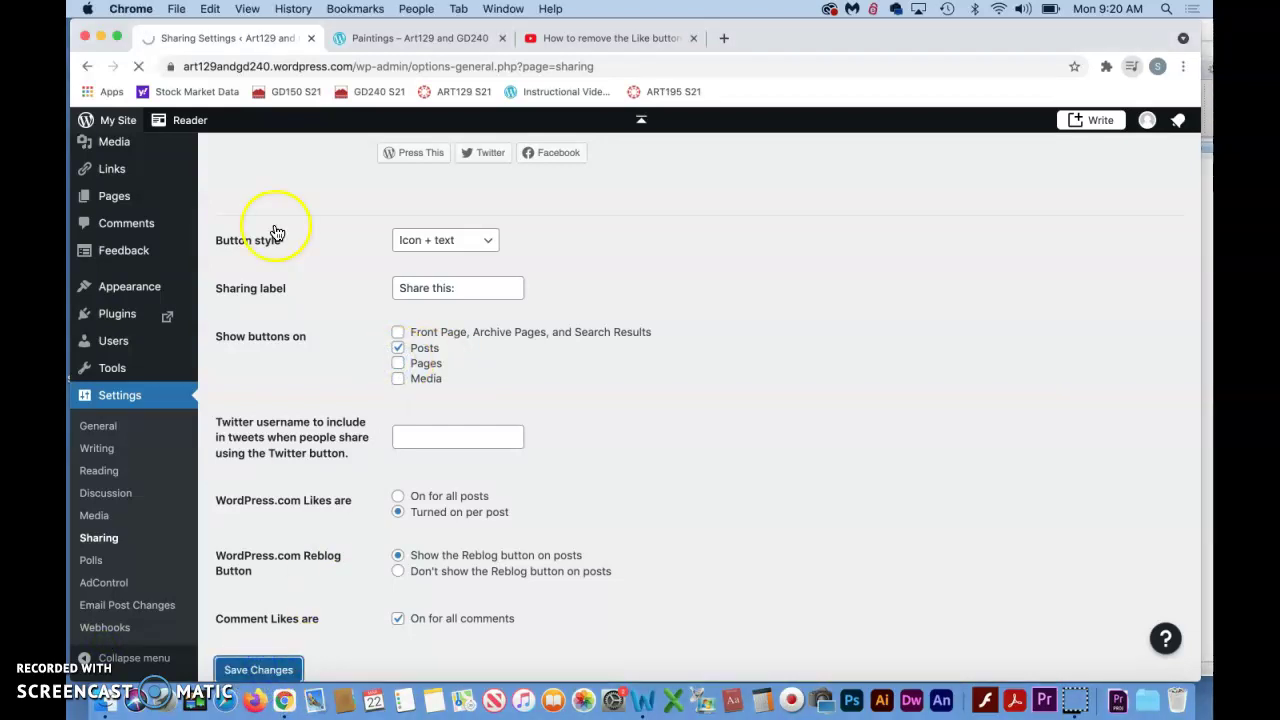
Reload the Paintings page and check the area below its image for sharing buttons.
left_click(405, 40)
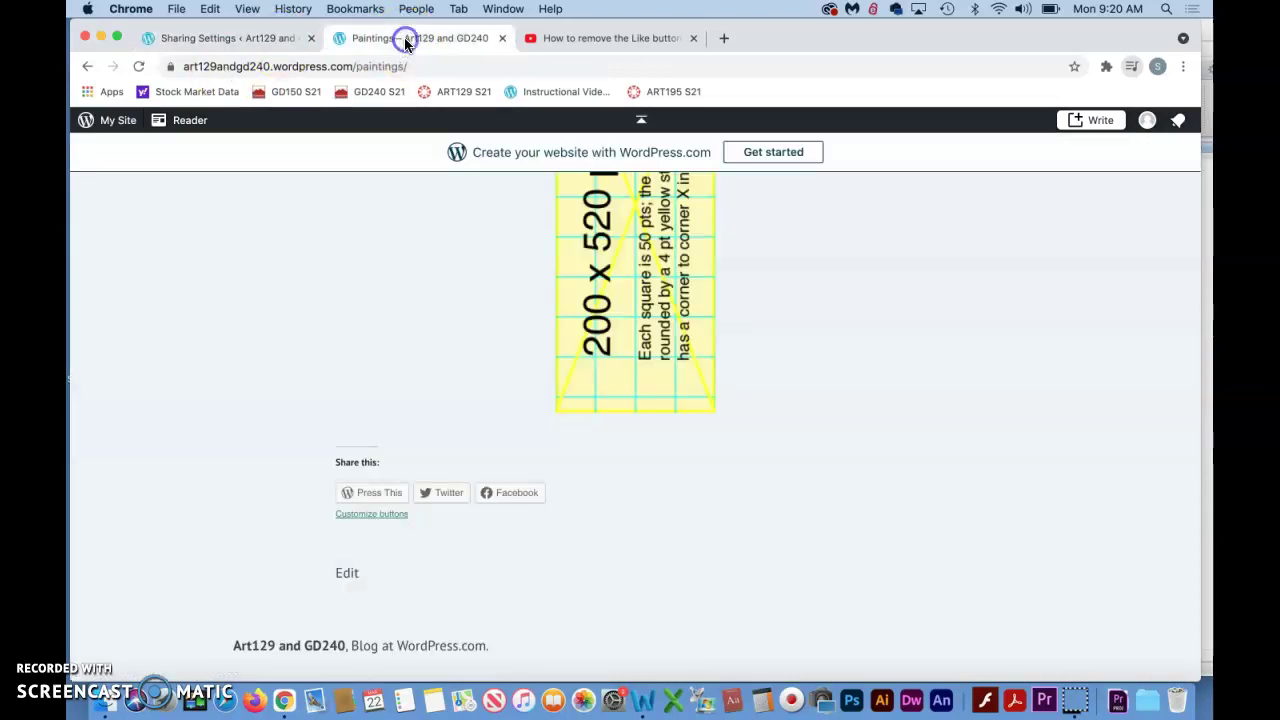
left_click(137, 66)
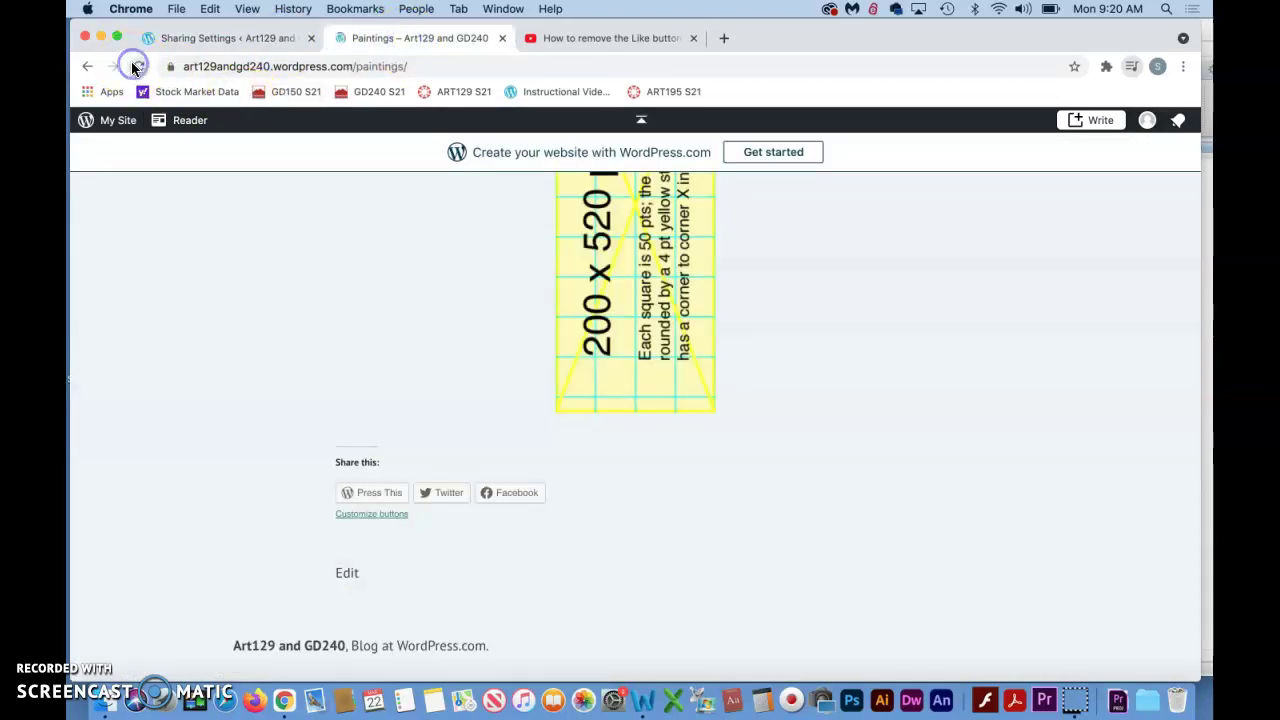
left_click(274, 312)
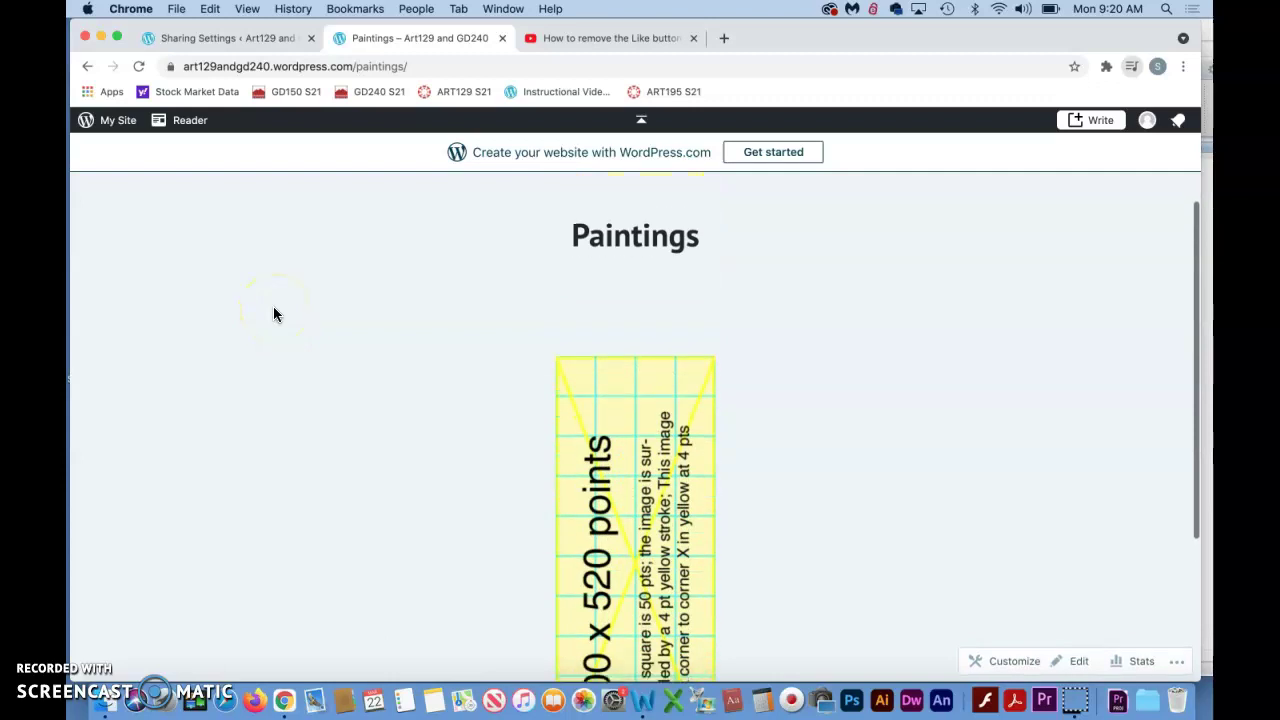
scroll(274, 314, "down", 3)
Open the site's main address art129andgd240.wordpress.com and look through the blog posts on it.
left_click(432, 68)
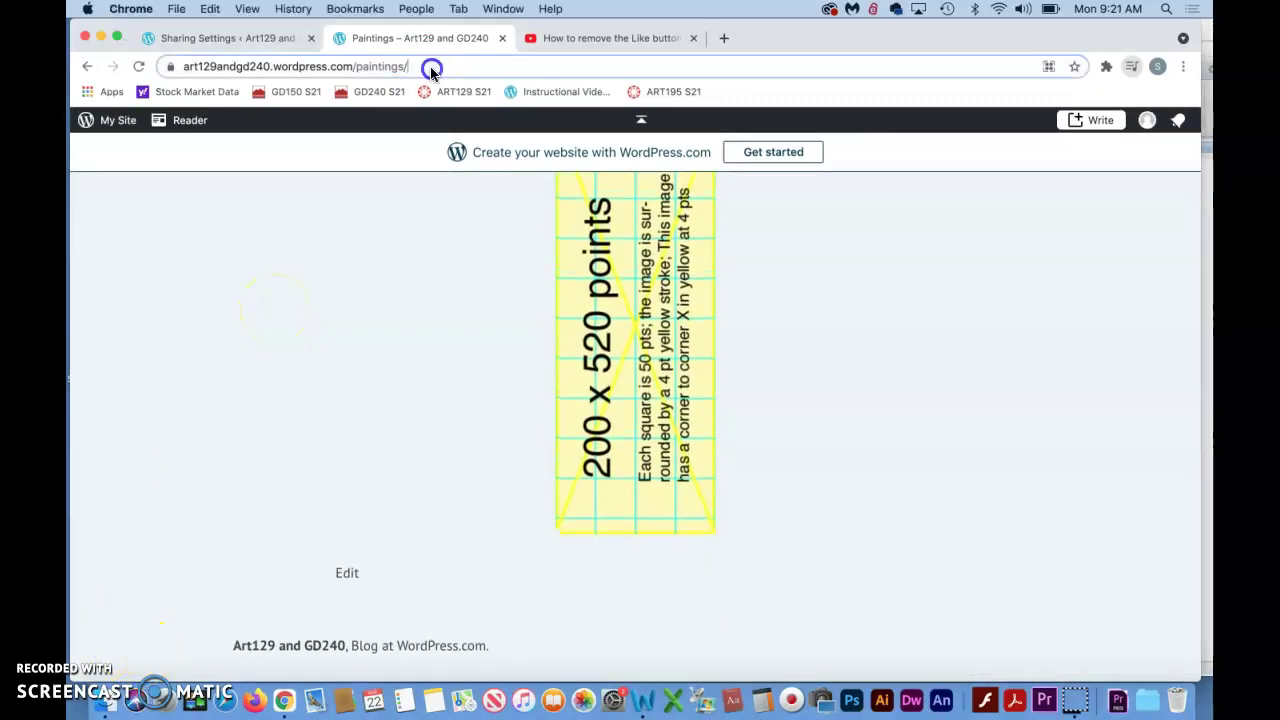
type("art1")
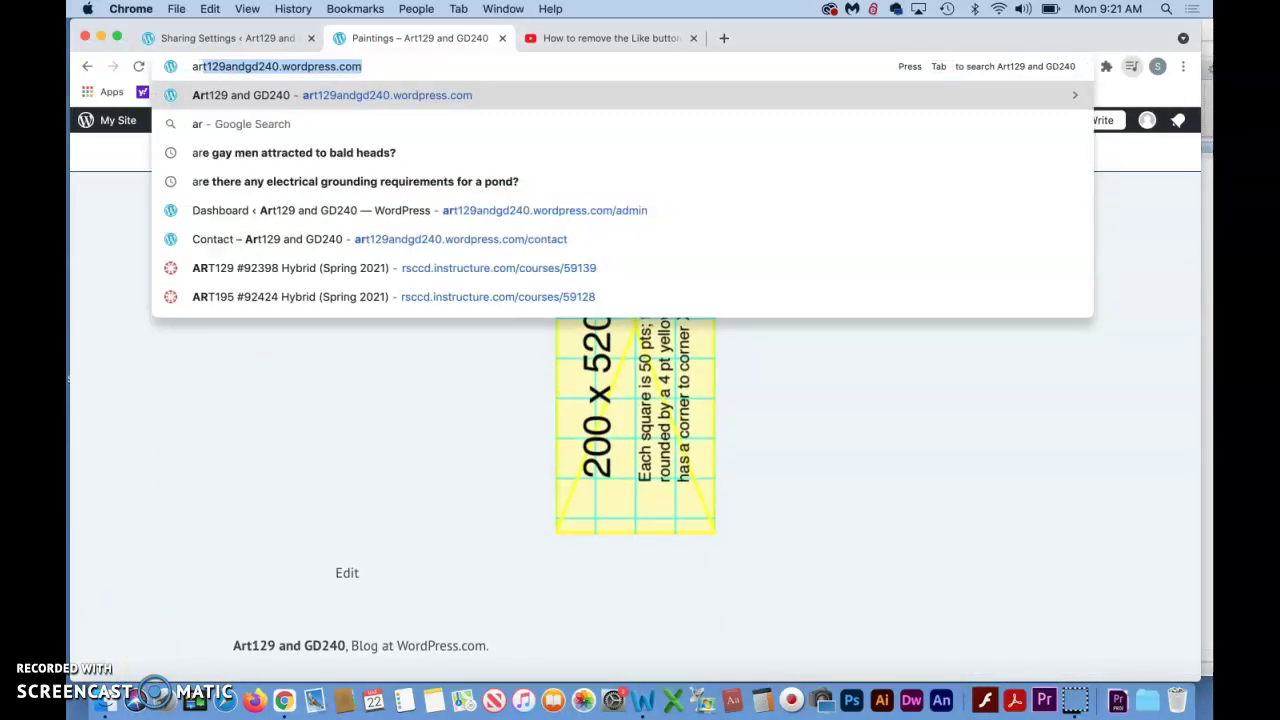
key("Return")
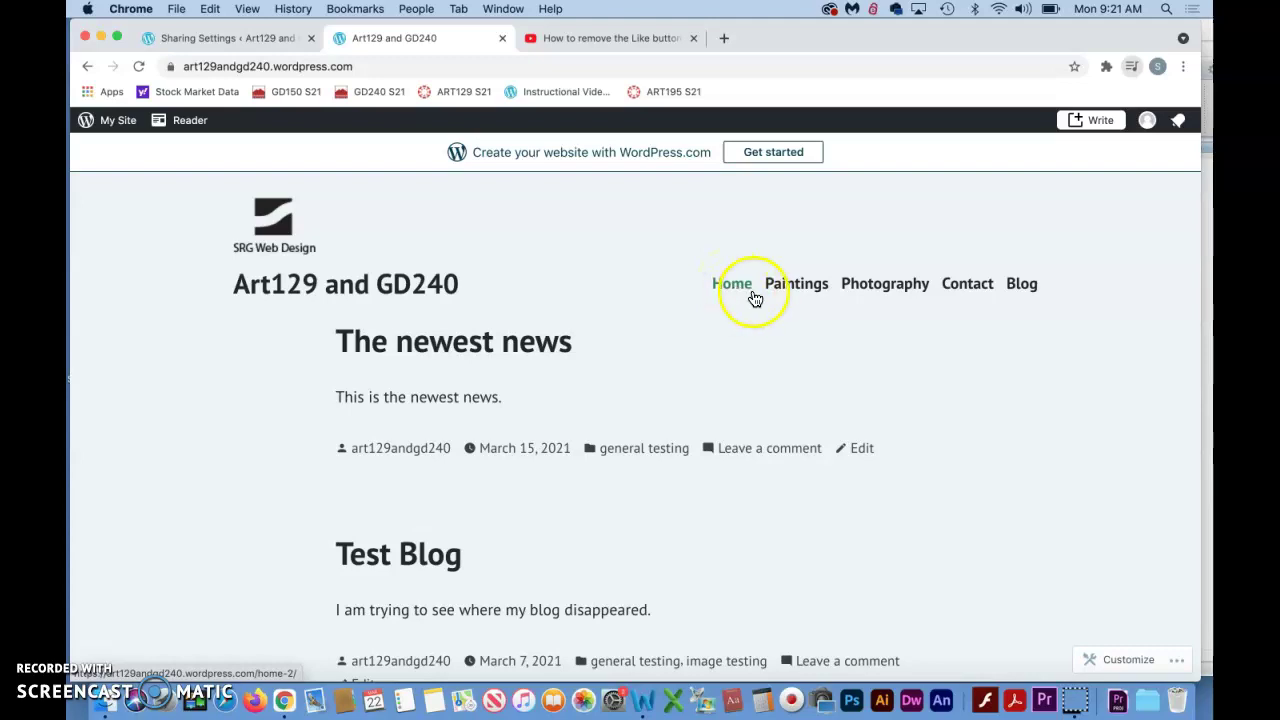
scroll(697, 415, "down", 5)
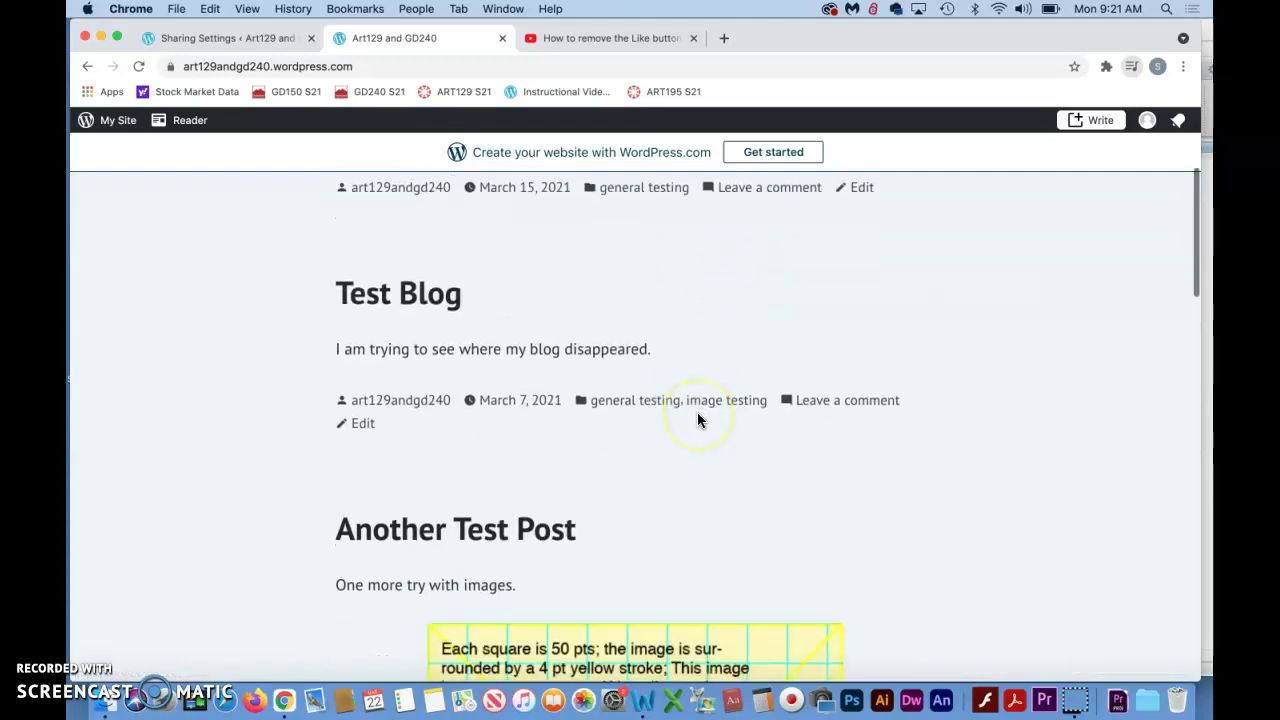
Look through the remaining blog posts further down the site's main page.
scroll(698, 420, "down", 20)
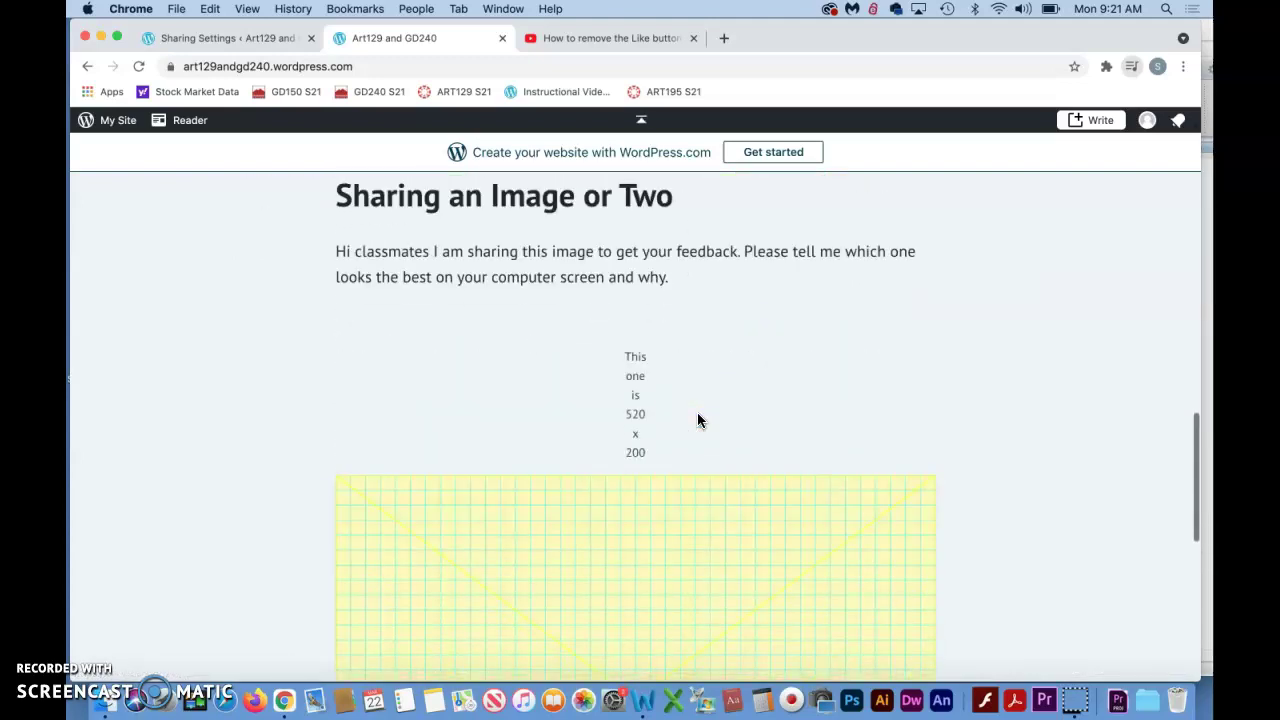
scroll(697, 420, "up", 20)
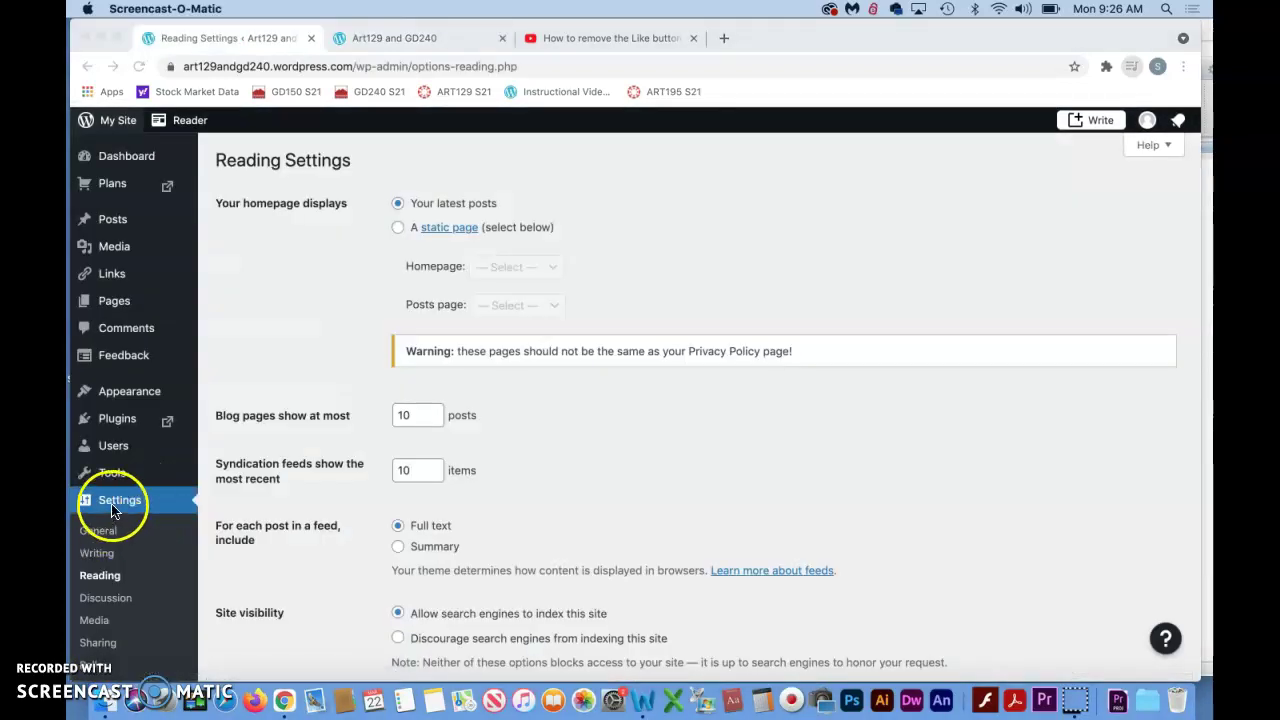
In the Reading settings, make the homepage display a static page and choose Home as the homepage.
scroll(110, 510, "down", 1)
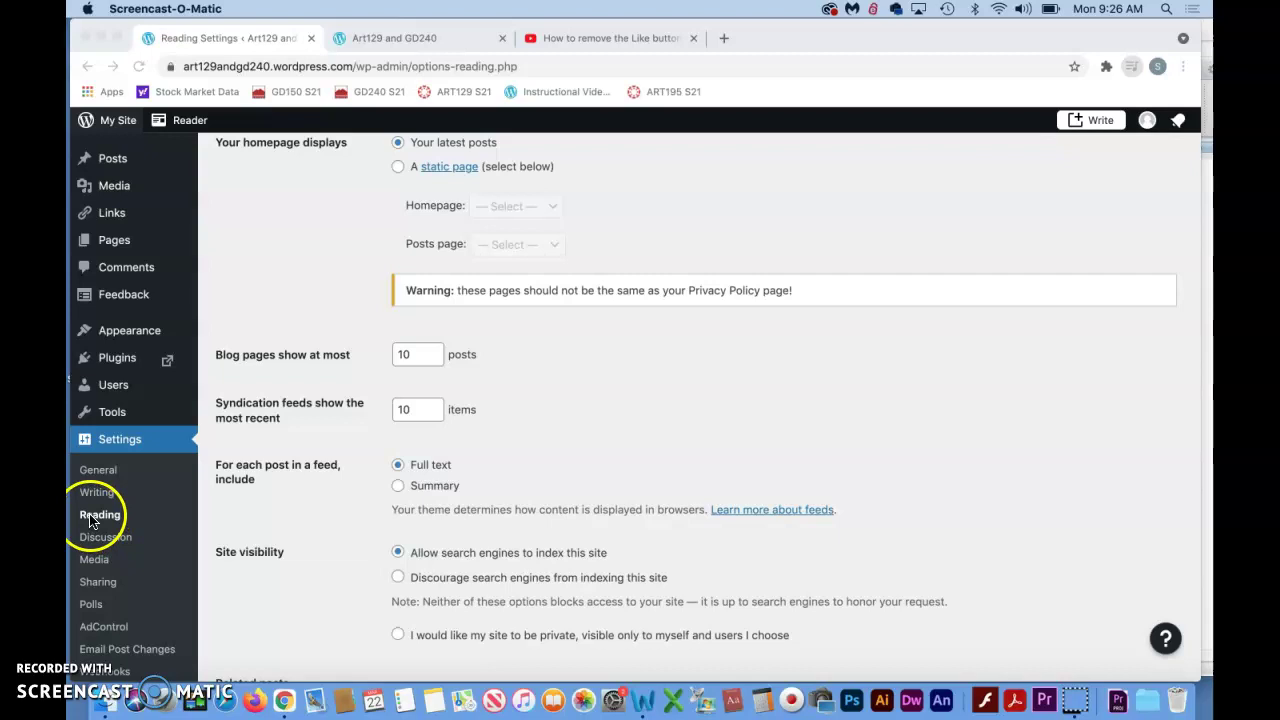
left_click(91, 520)
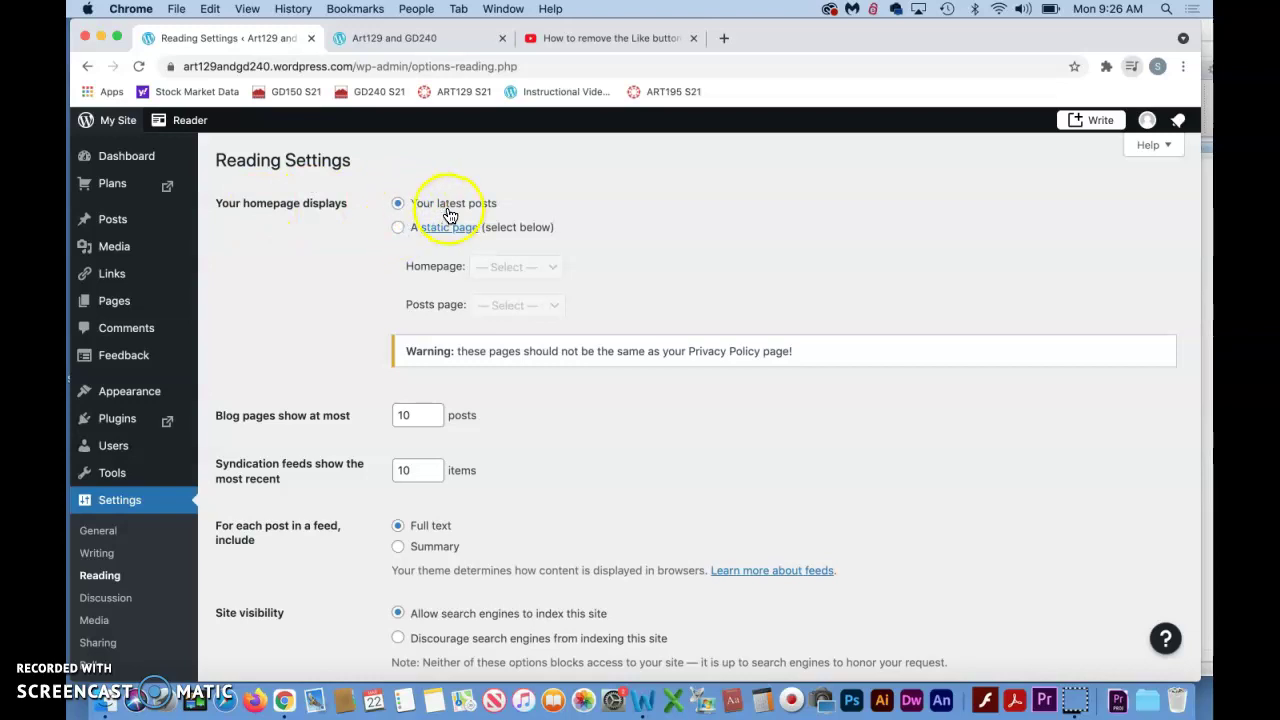
left_click(399, 228)
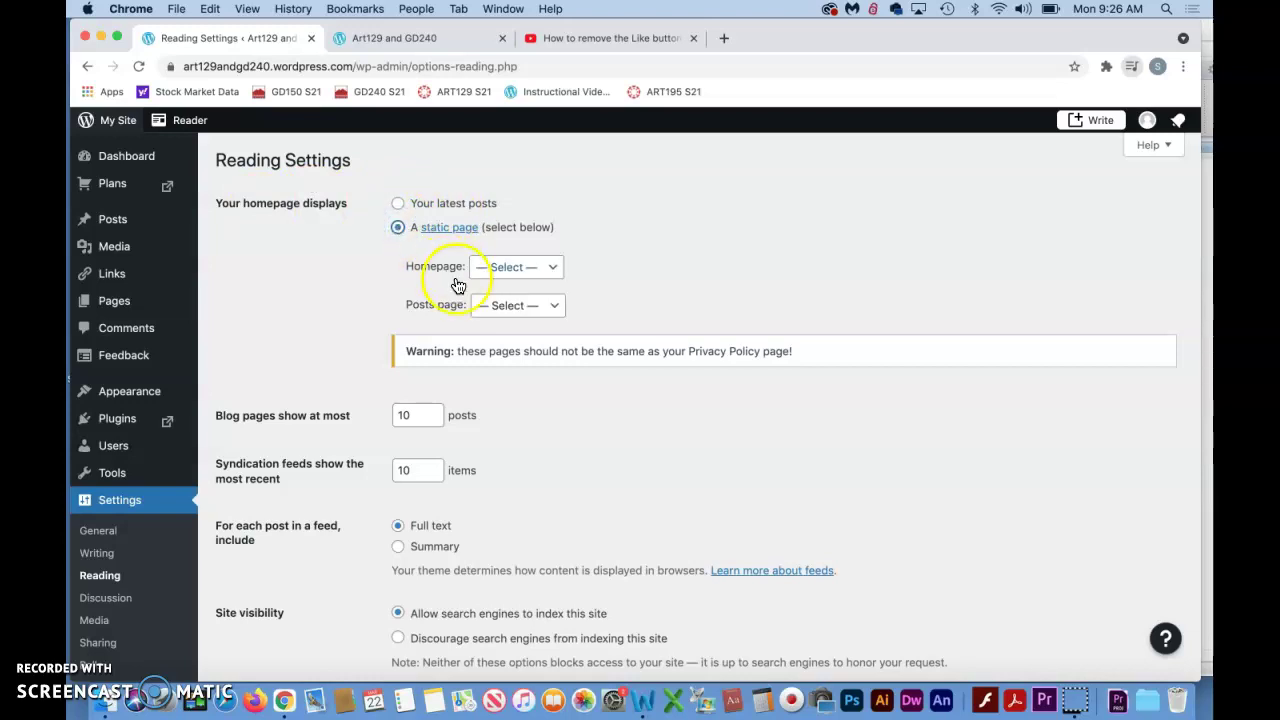
left_click(552, 272)
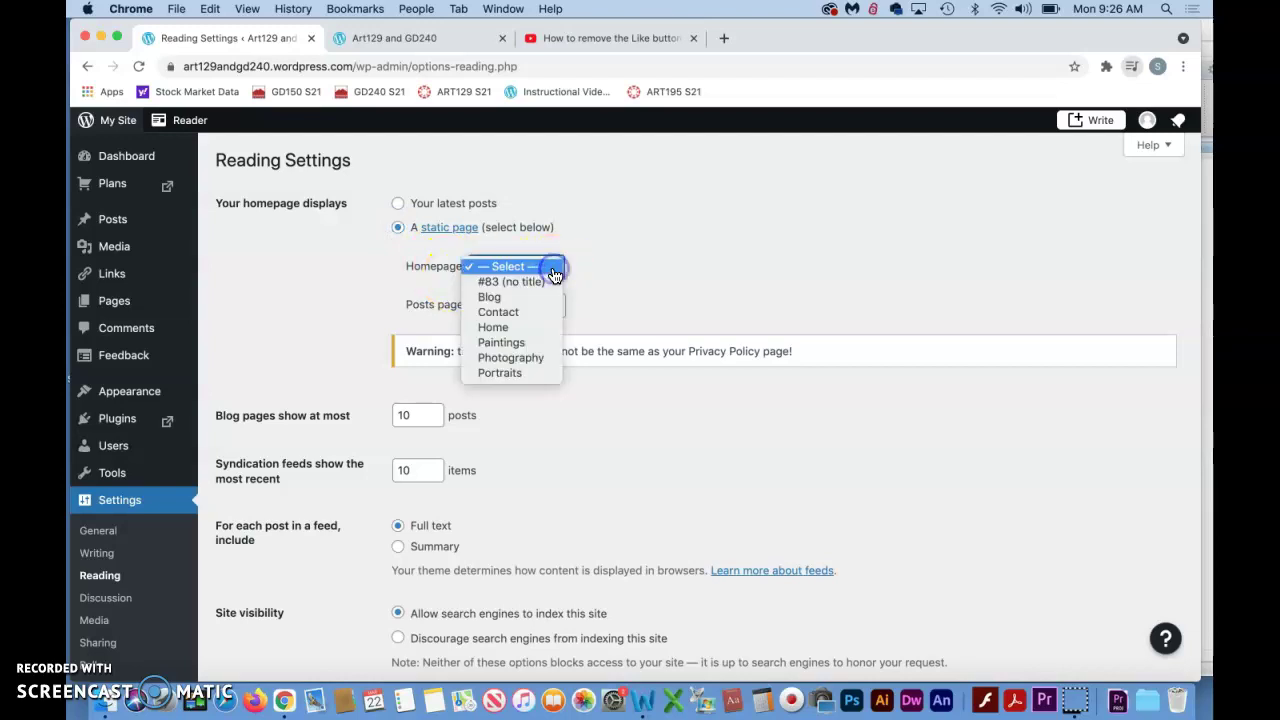
left_click(497, 330)
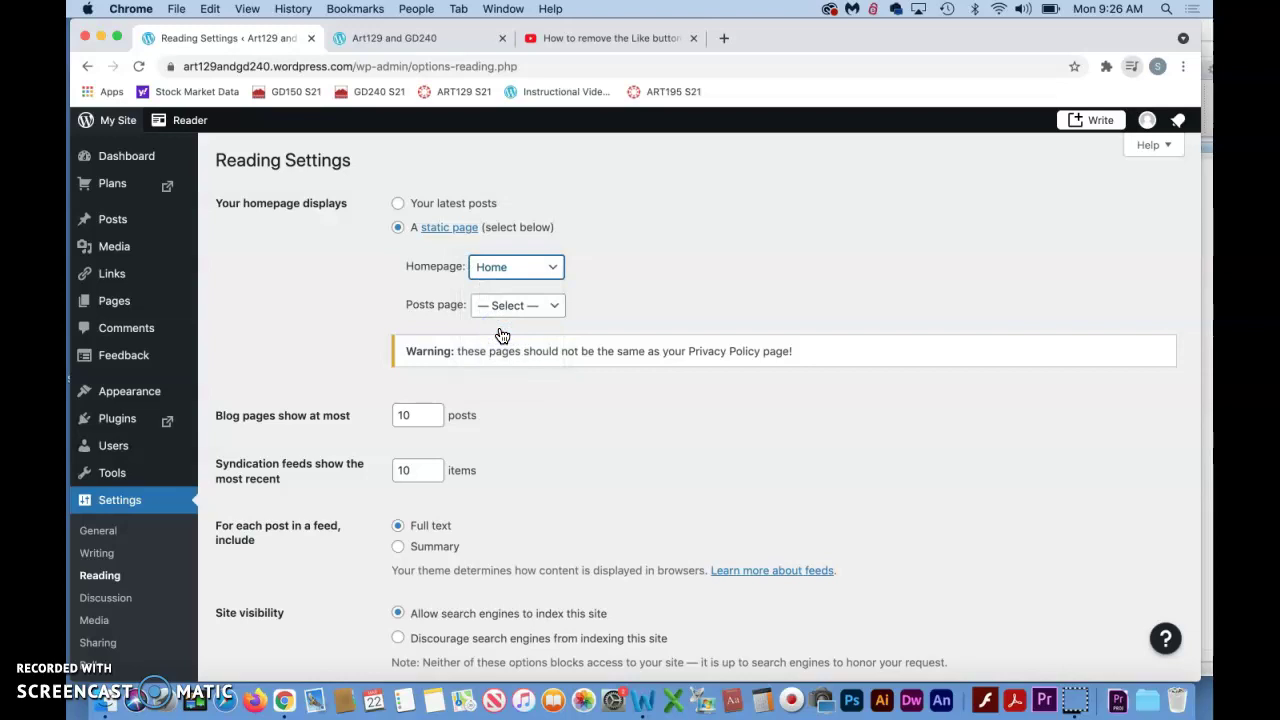
Assign Blog as the posts page in the Reading settings and save the changes.
left_click(553, 310)
left_click(497, 342)
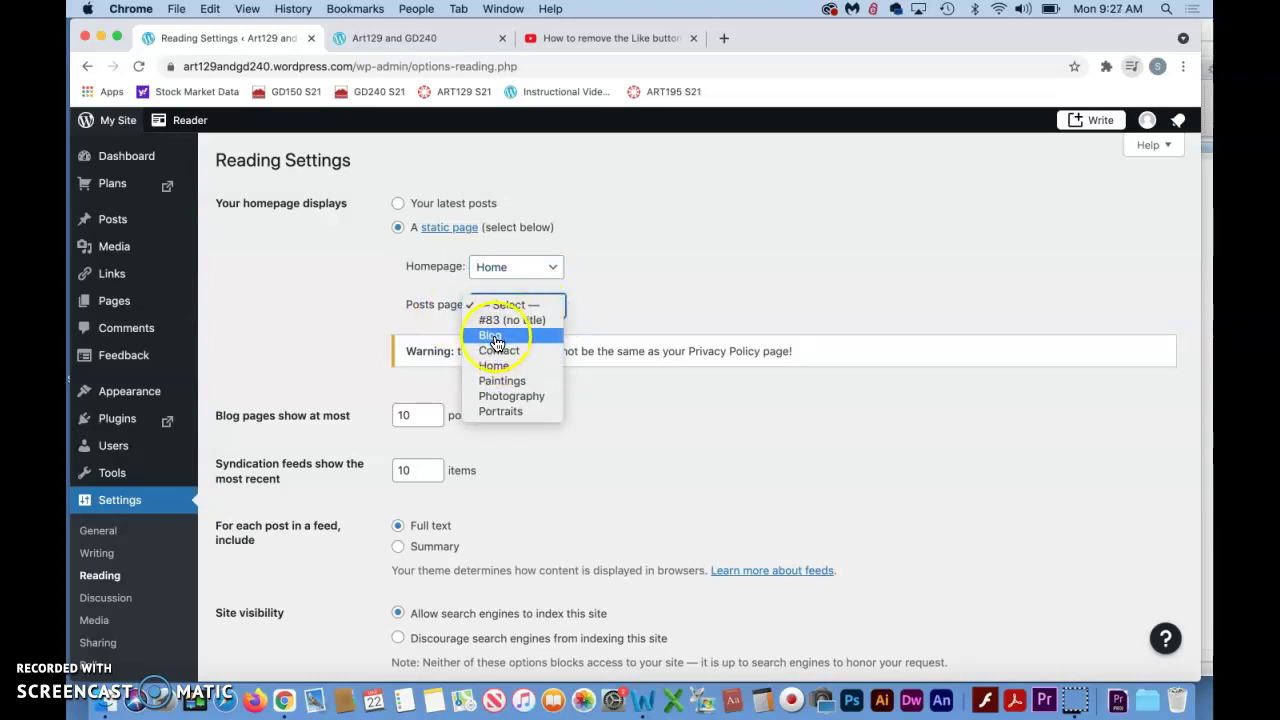
left_click(495, 342)
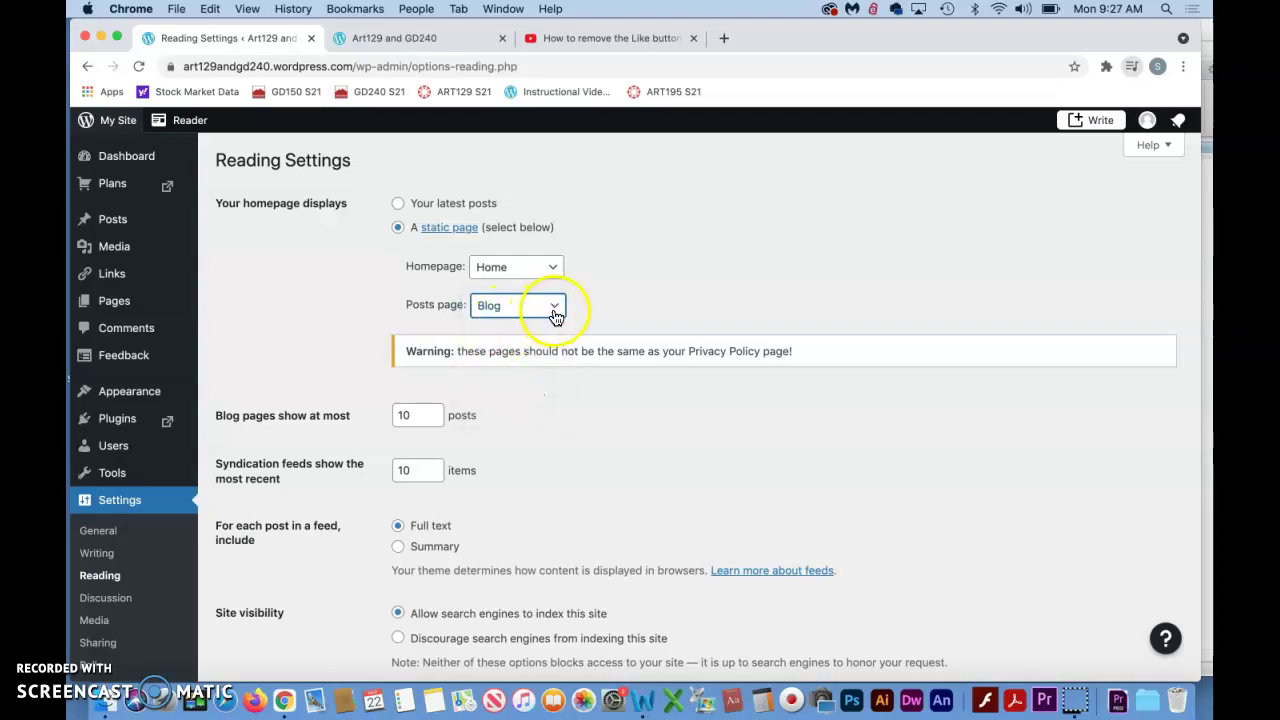
scroll(530, 428, "down", 15)
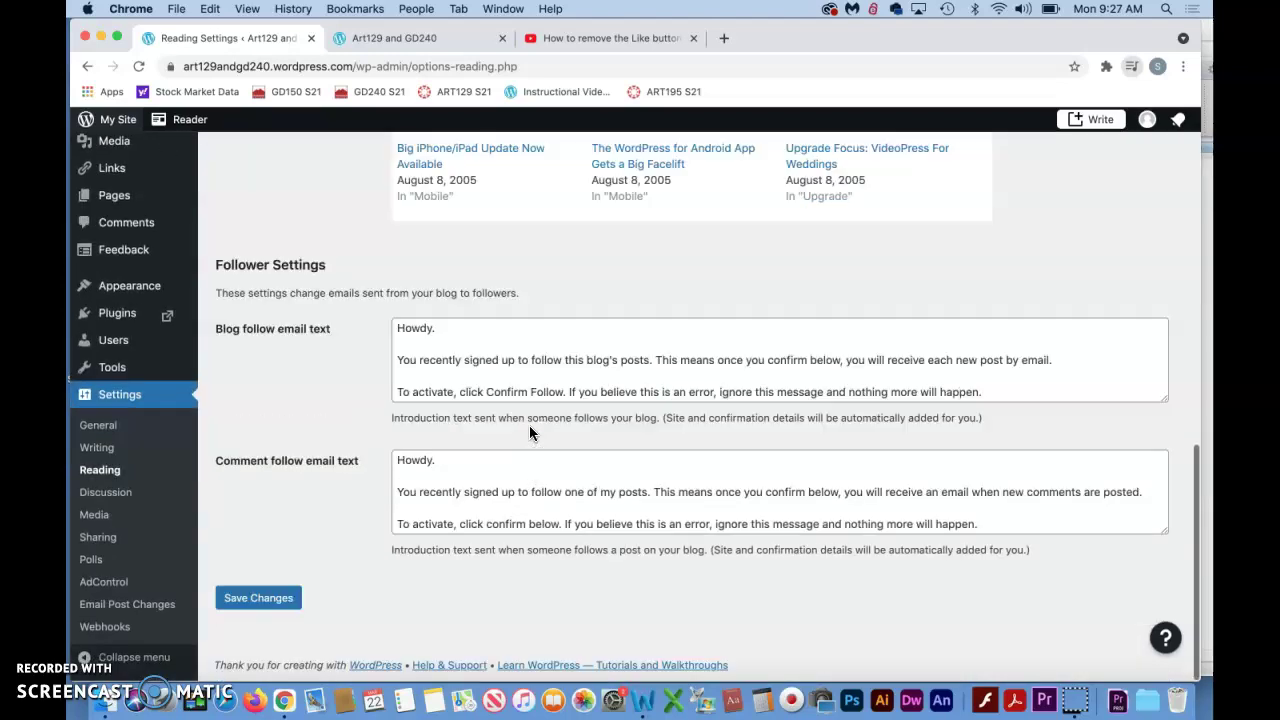
left_click(266, 597)
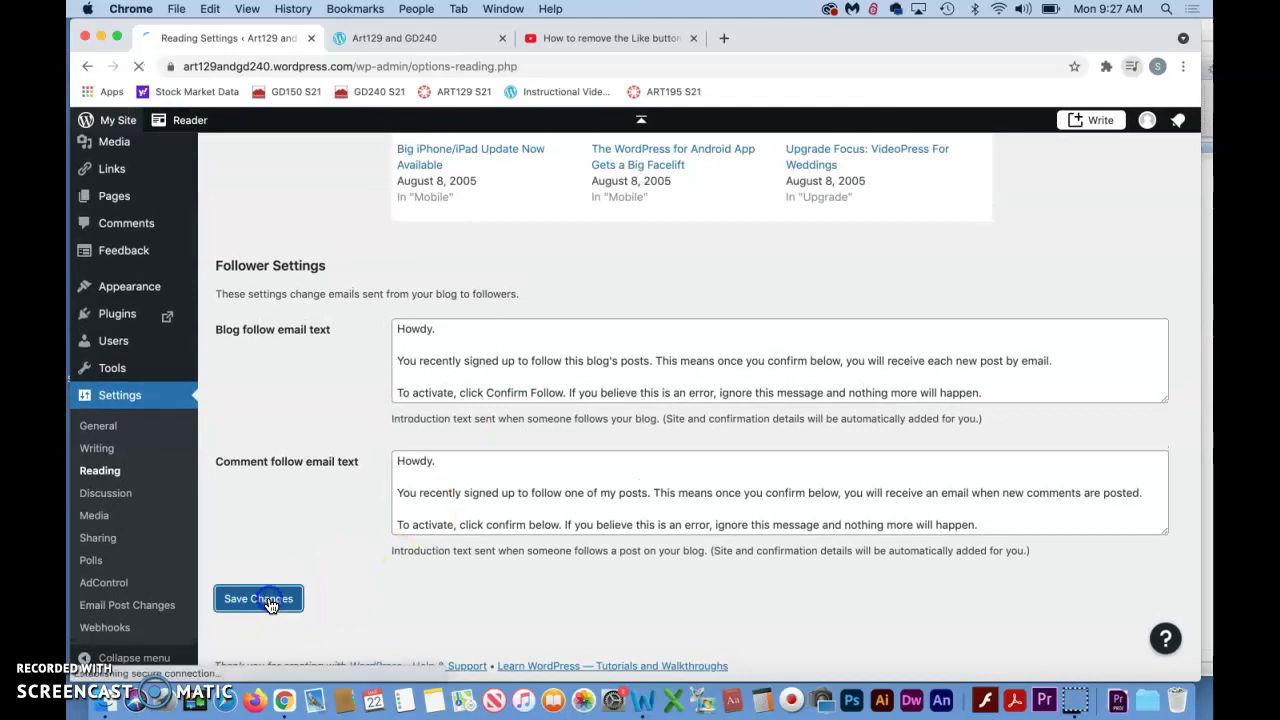
Load art129andgd240.wordpress.com again and check the content of its homepage and of its Blog page.
left_click(389, 41)
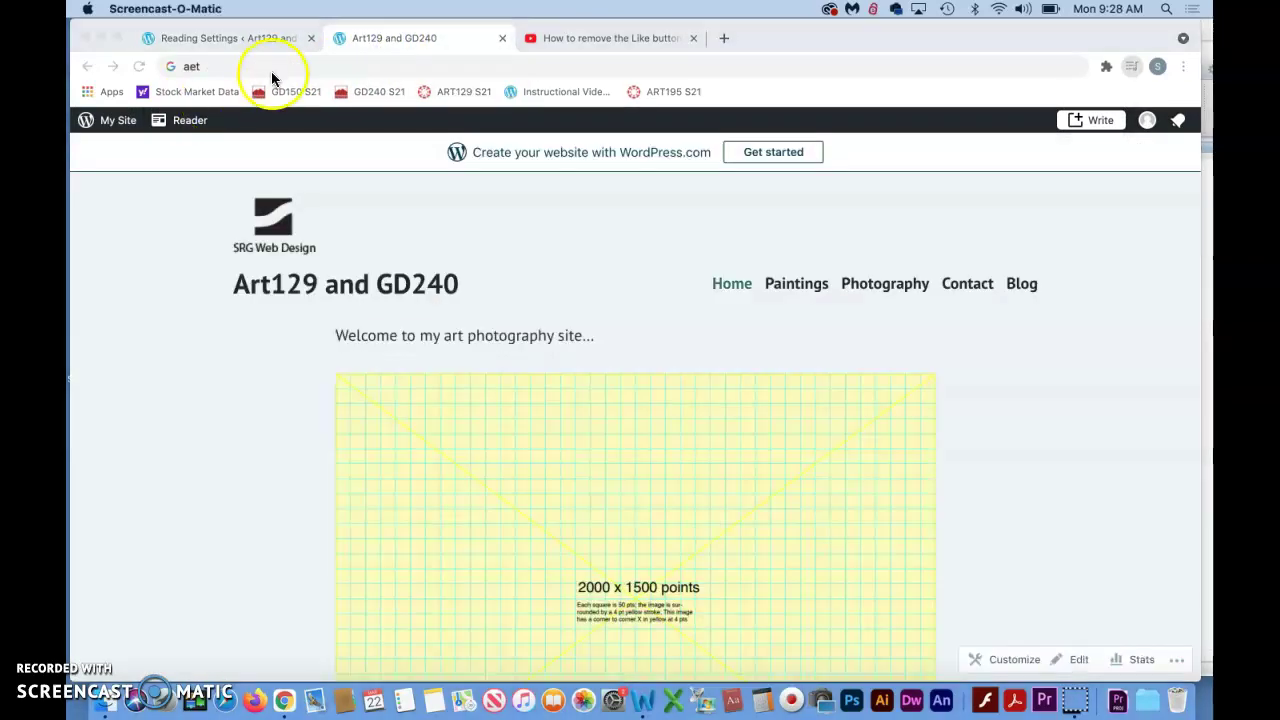
left_click(272, 68)
type("art129andgd240.wordpress.com")
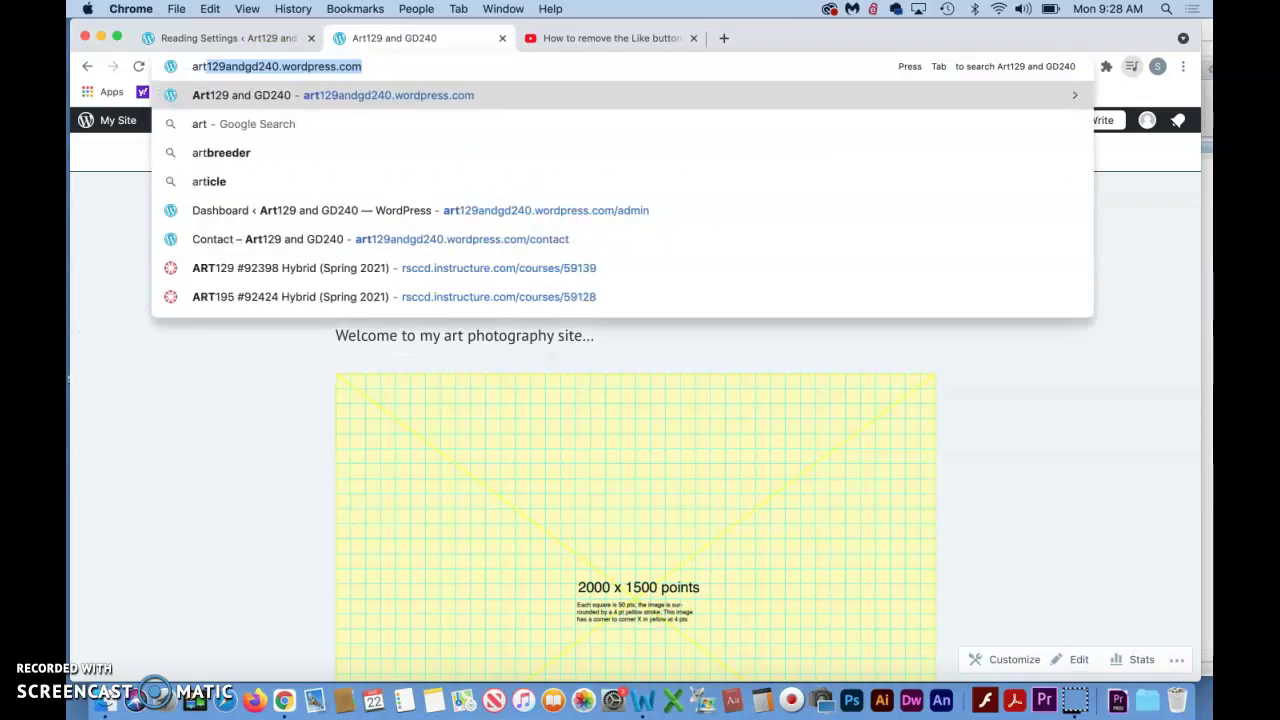
key("Return")
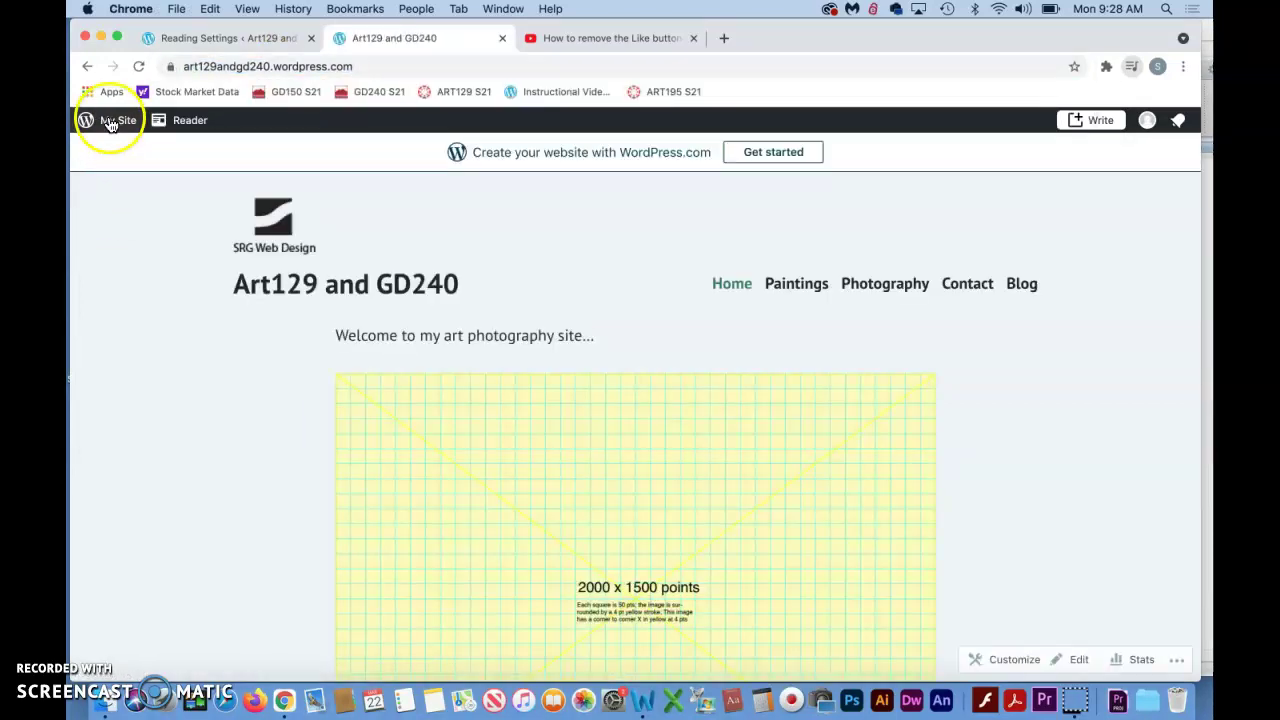
left_click(139, 66)
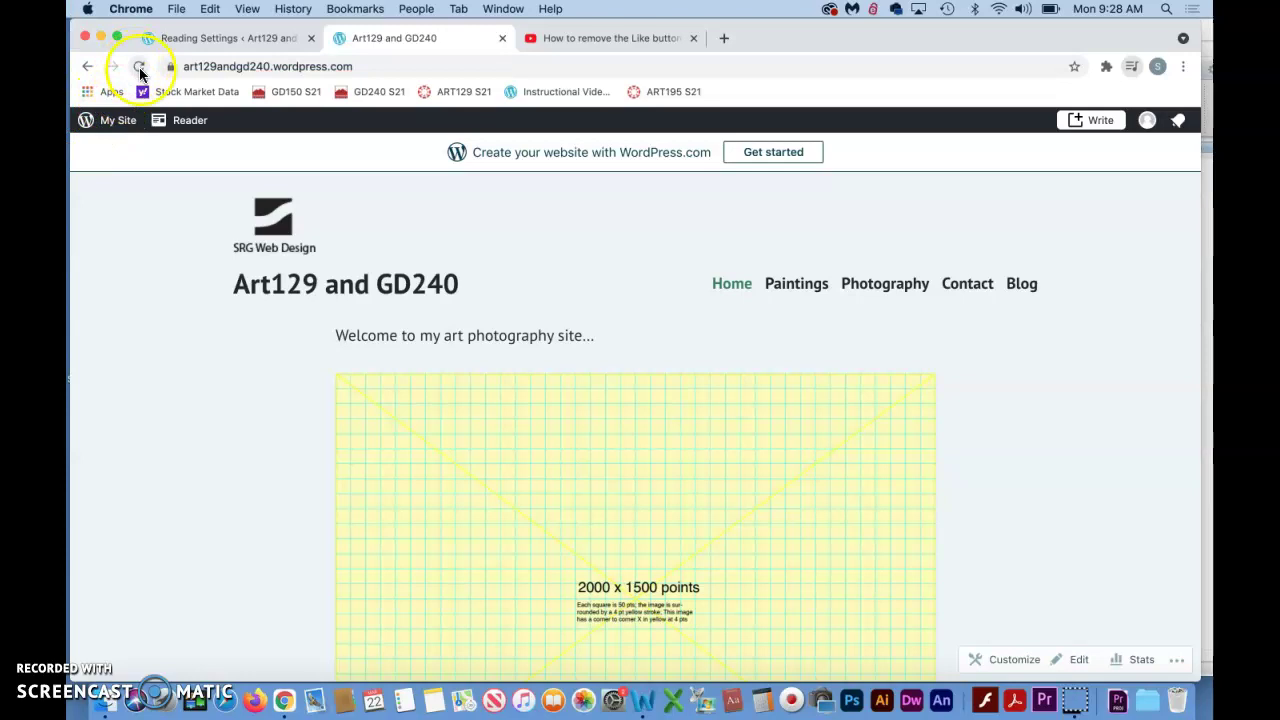
scroll(446, 474, "down", 3)
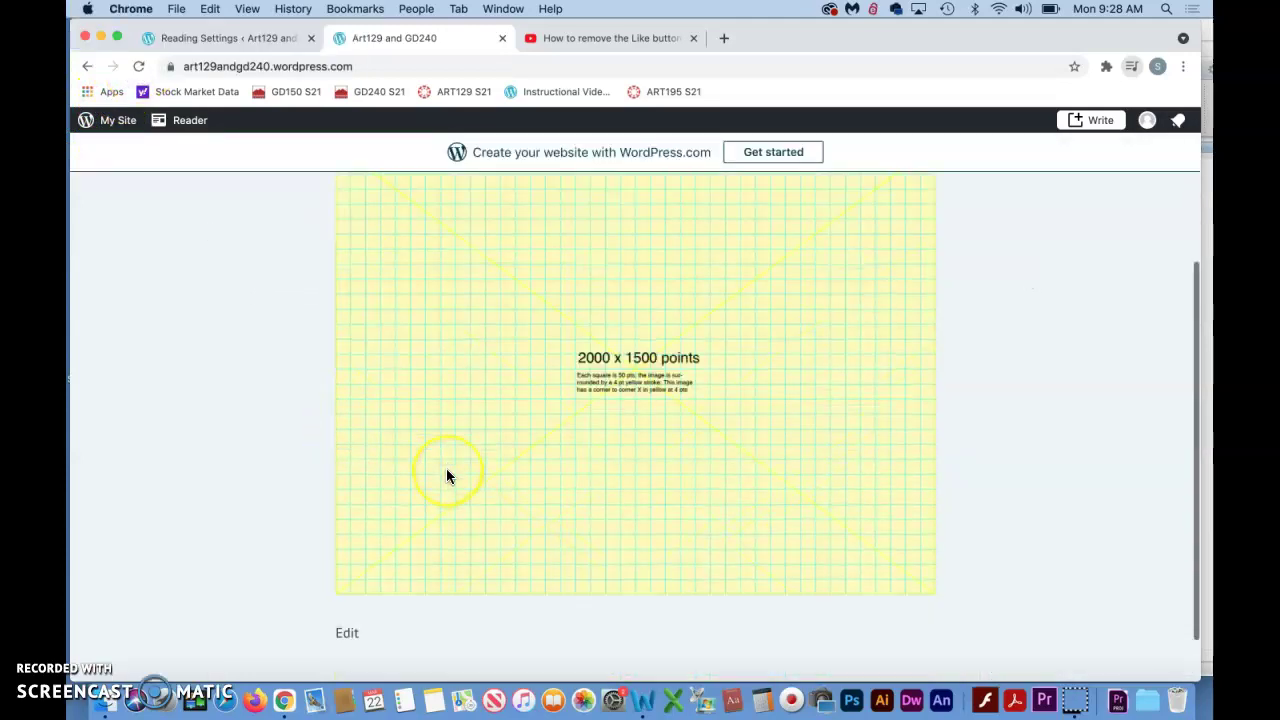
scroll(446, 474, "up", 3)
left_click(1021, 284)
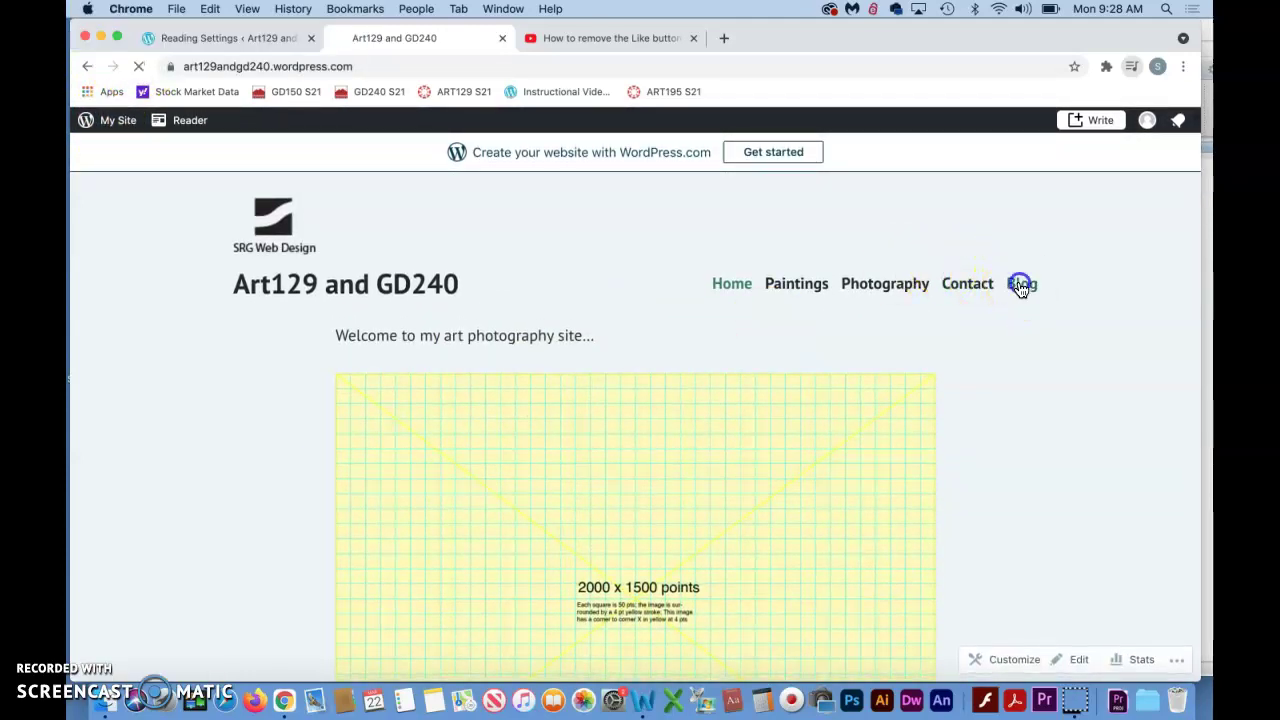
scroll(811, 507, "down", 2)
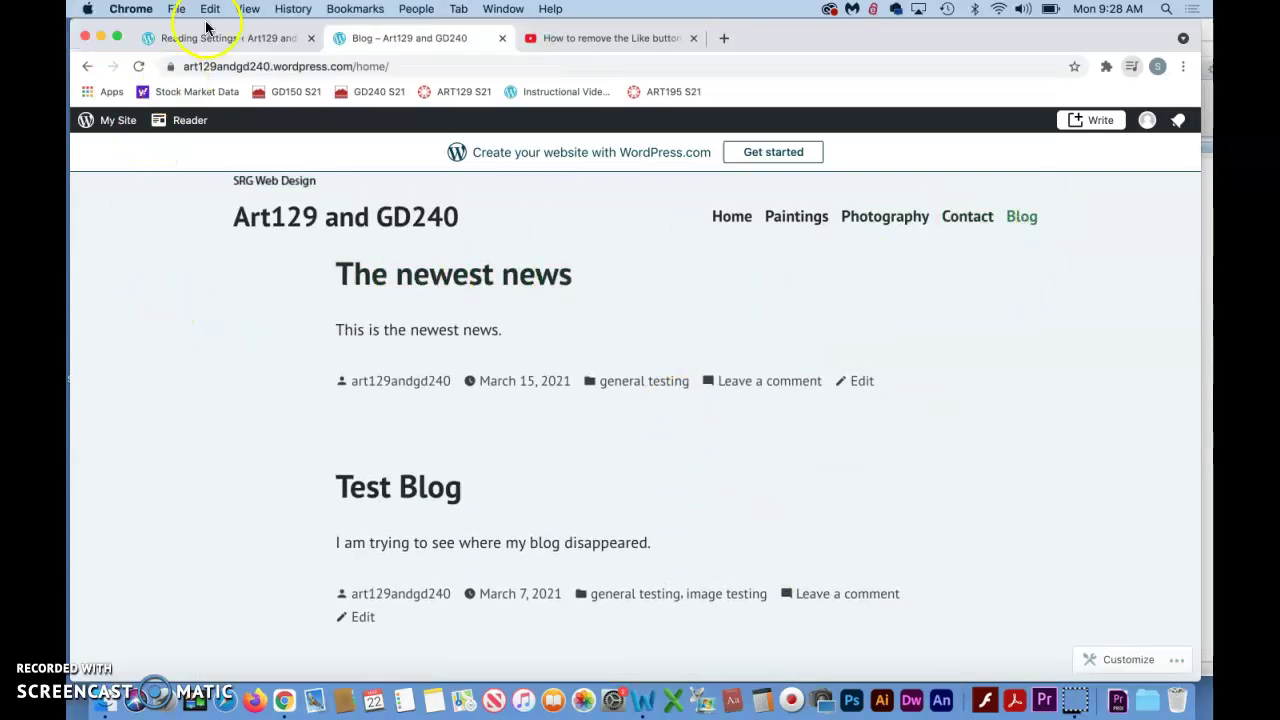
Return to the site administration and open the structure of the Primary navigation menu for editing.
left_click(200, 38)
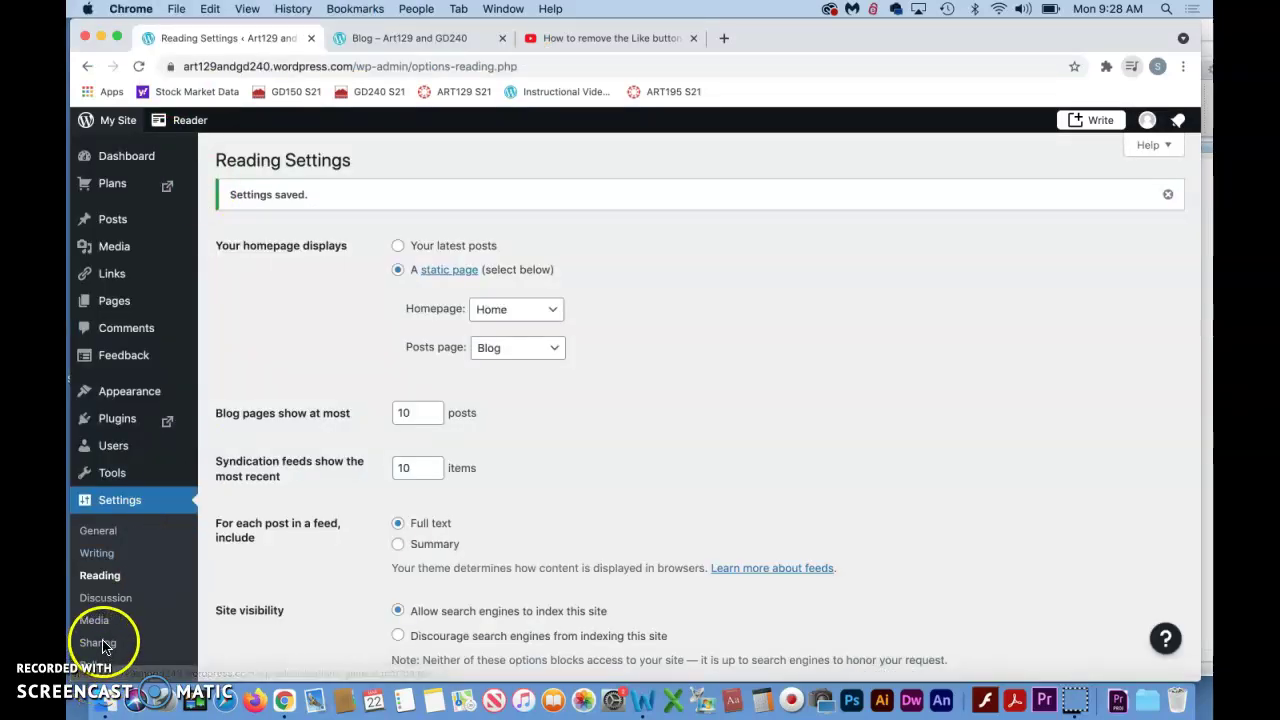
scroll(120, 500, "down", 1)
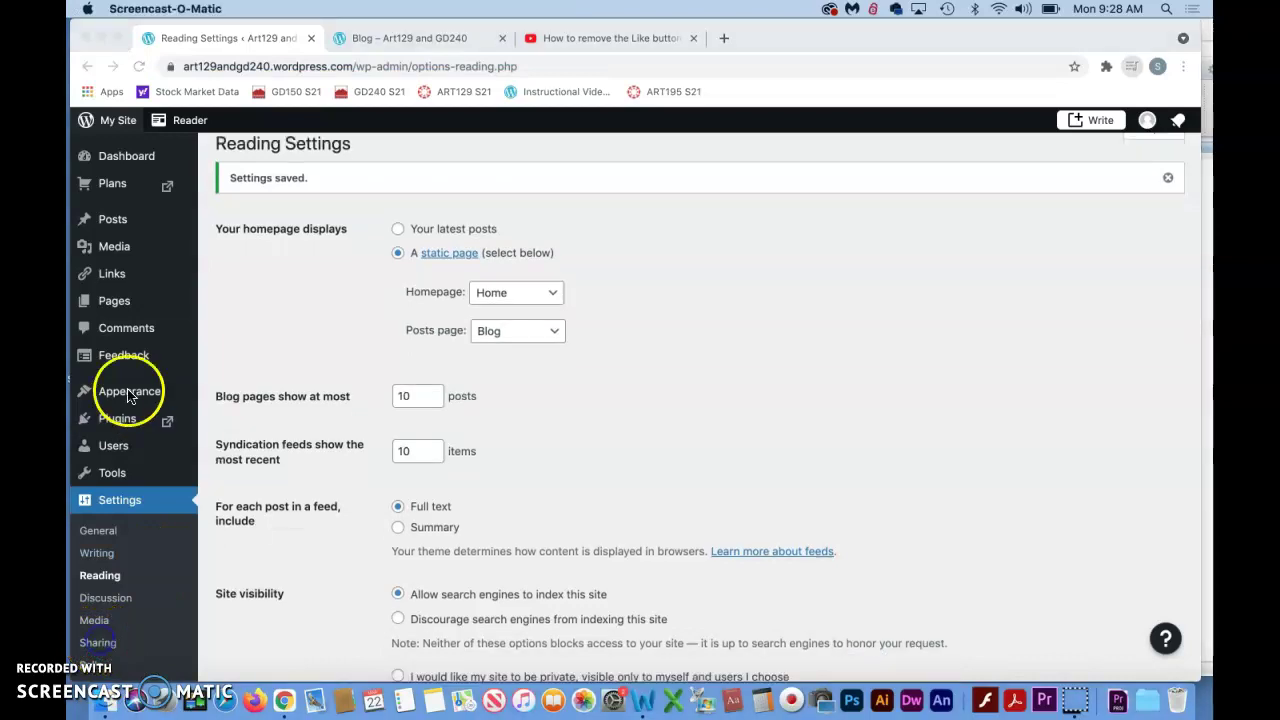
left_click(140, 391)
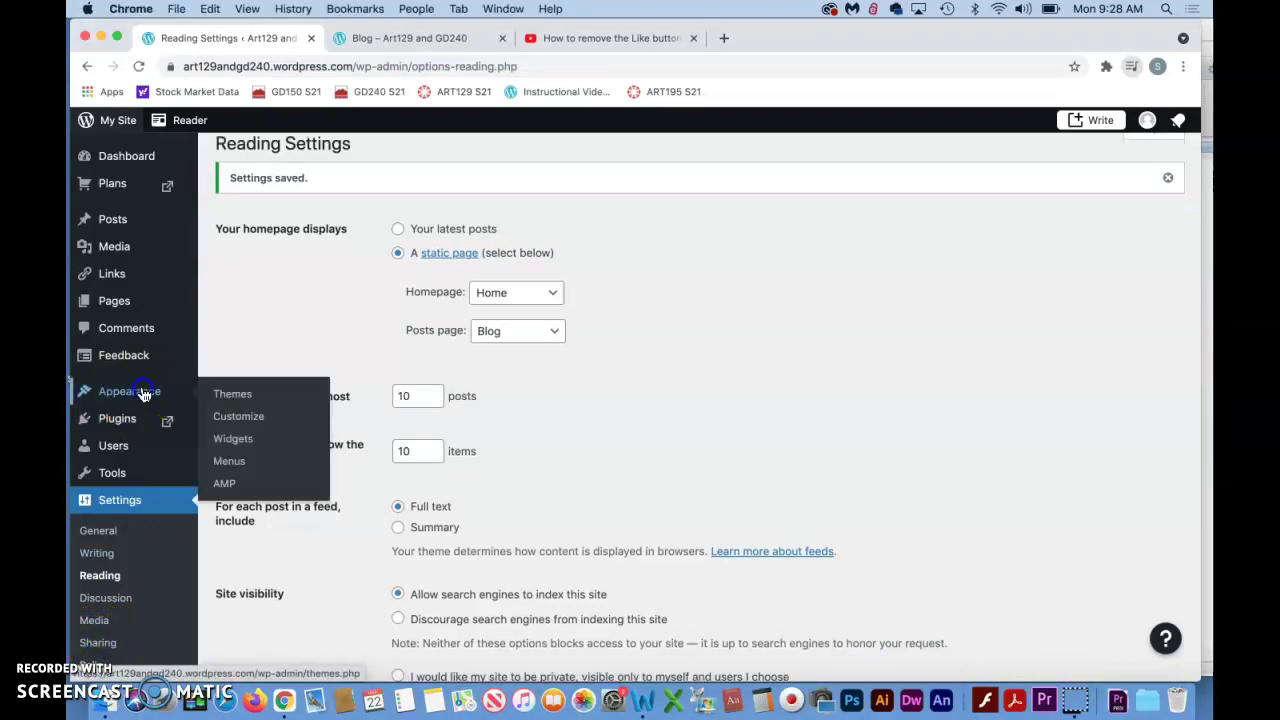
left_click(234, 393)
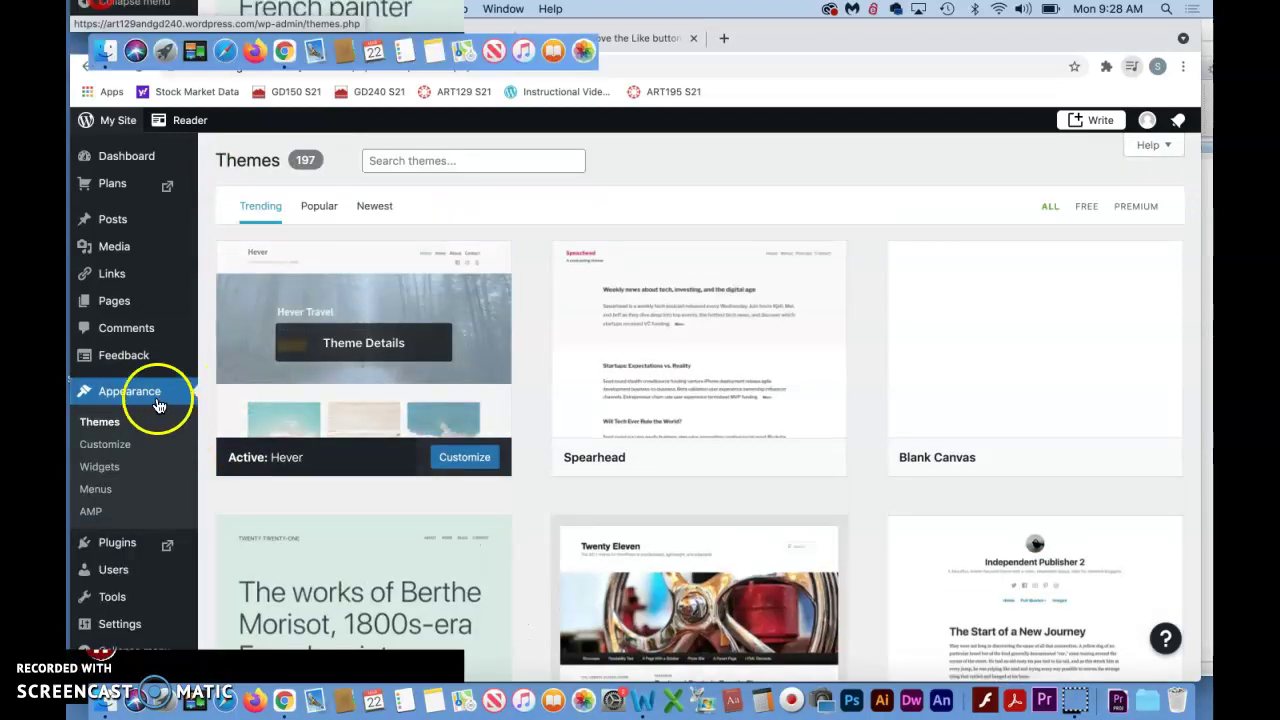
left_click(118, 393)
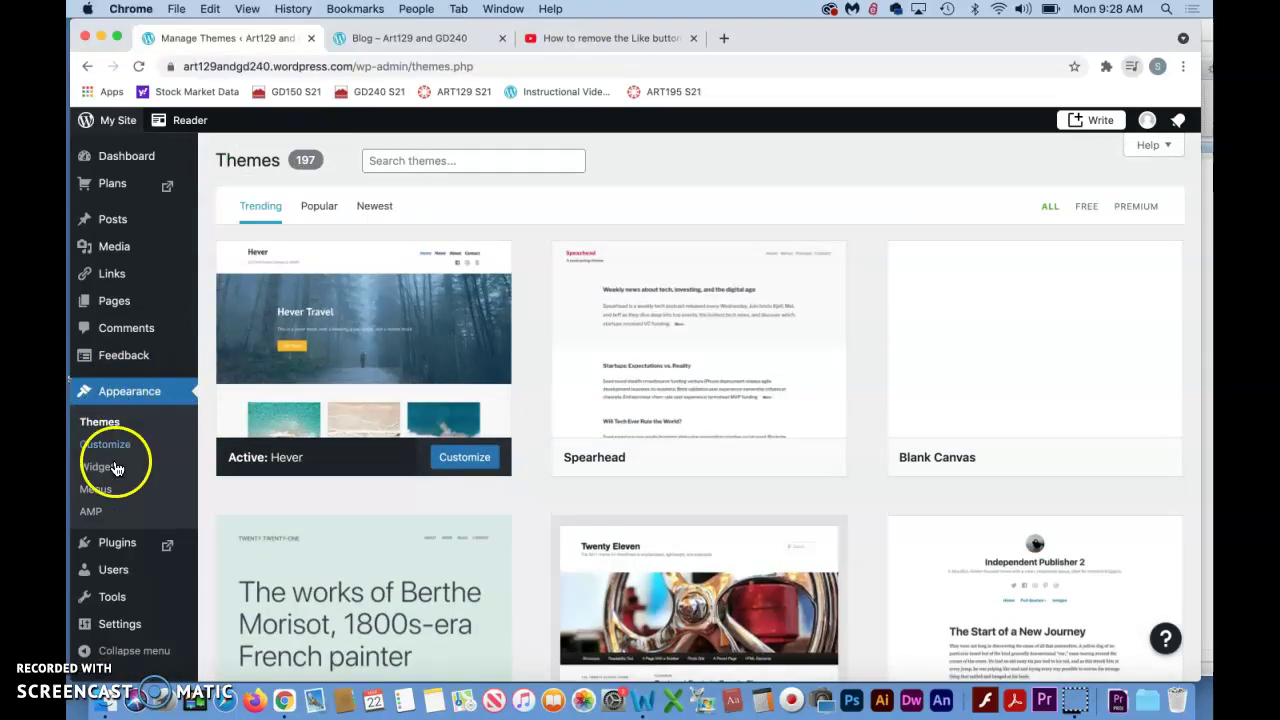
left_click(100, 489)
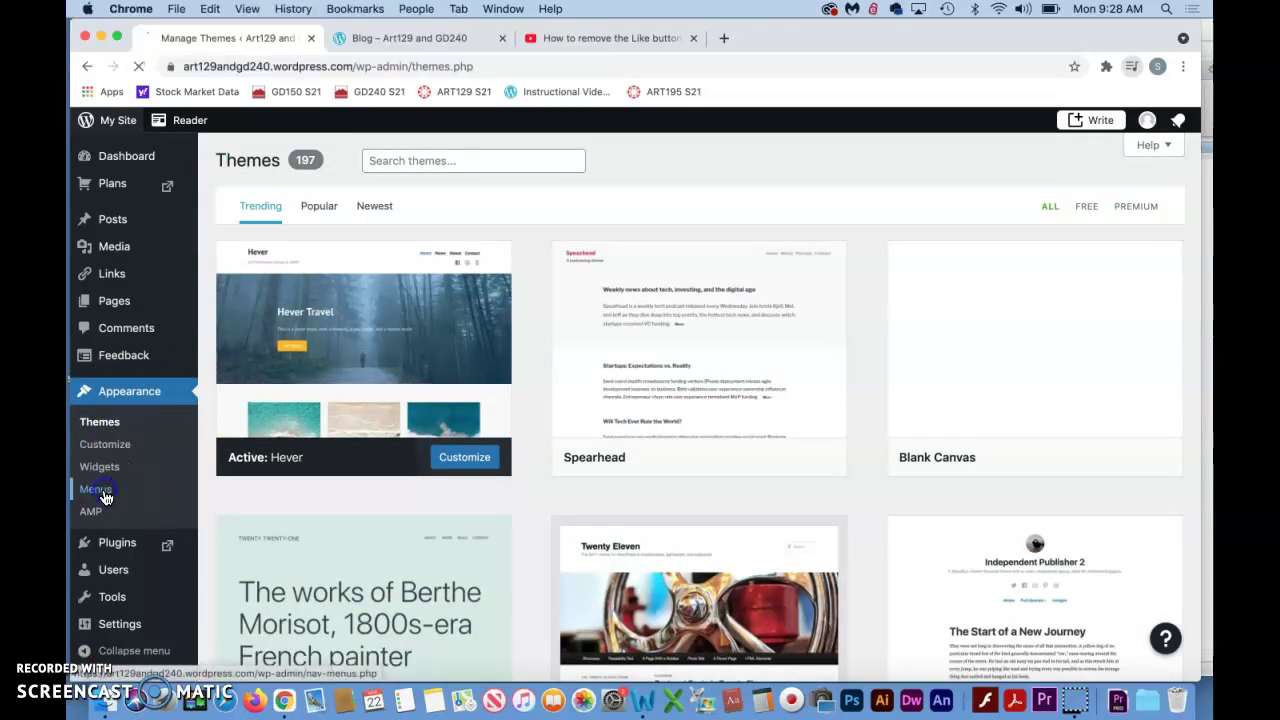
scroll(517, 457, "down", 3)
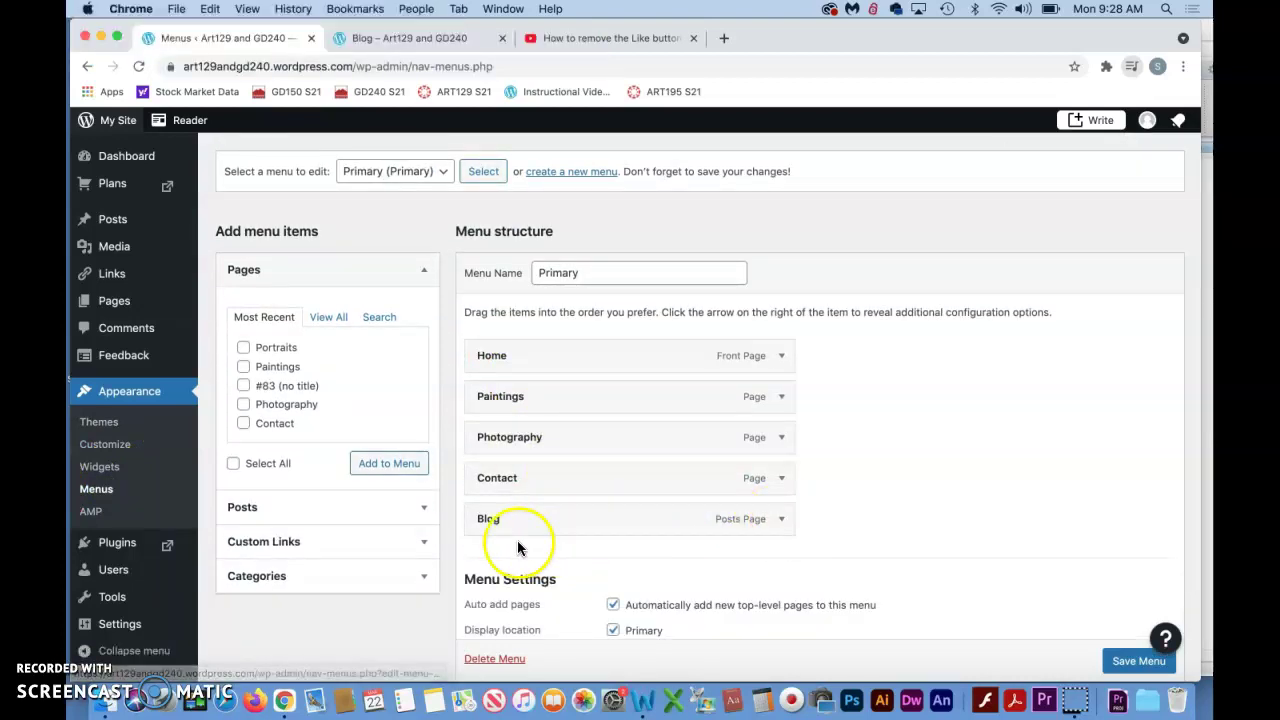
Remove the Blog item from the Primary menu and save the menu.
left_click(782, 519)
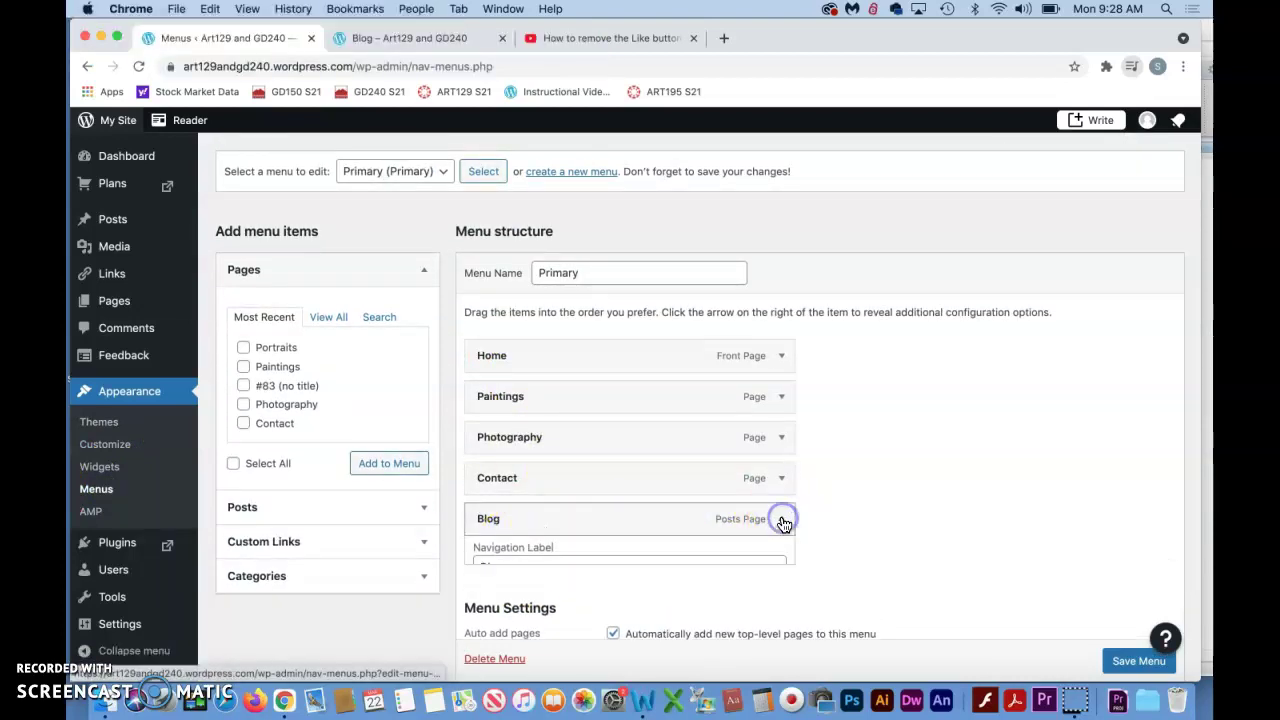
scroll(784, 524, "down", 4)
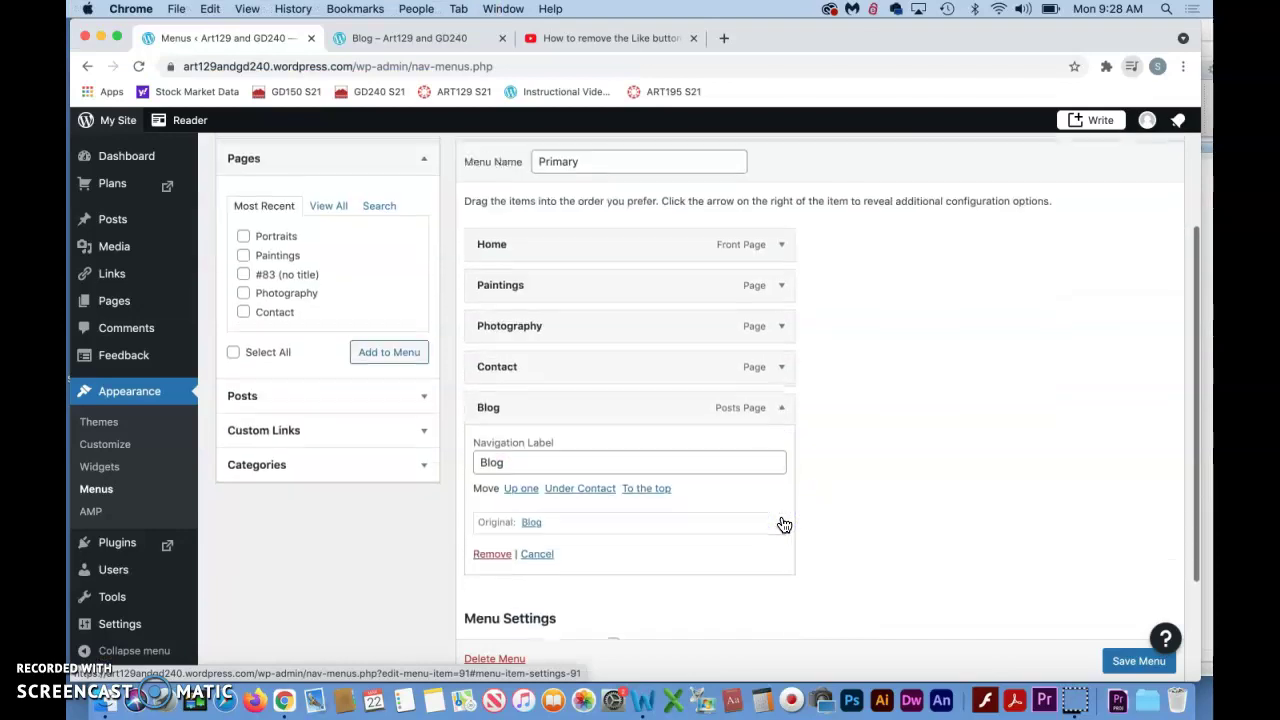
left_click(492, 545)
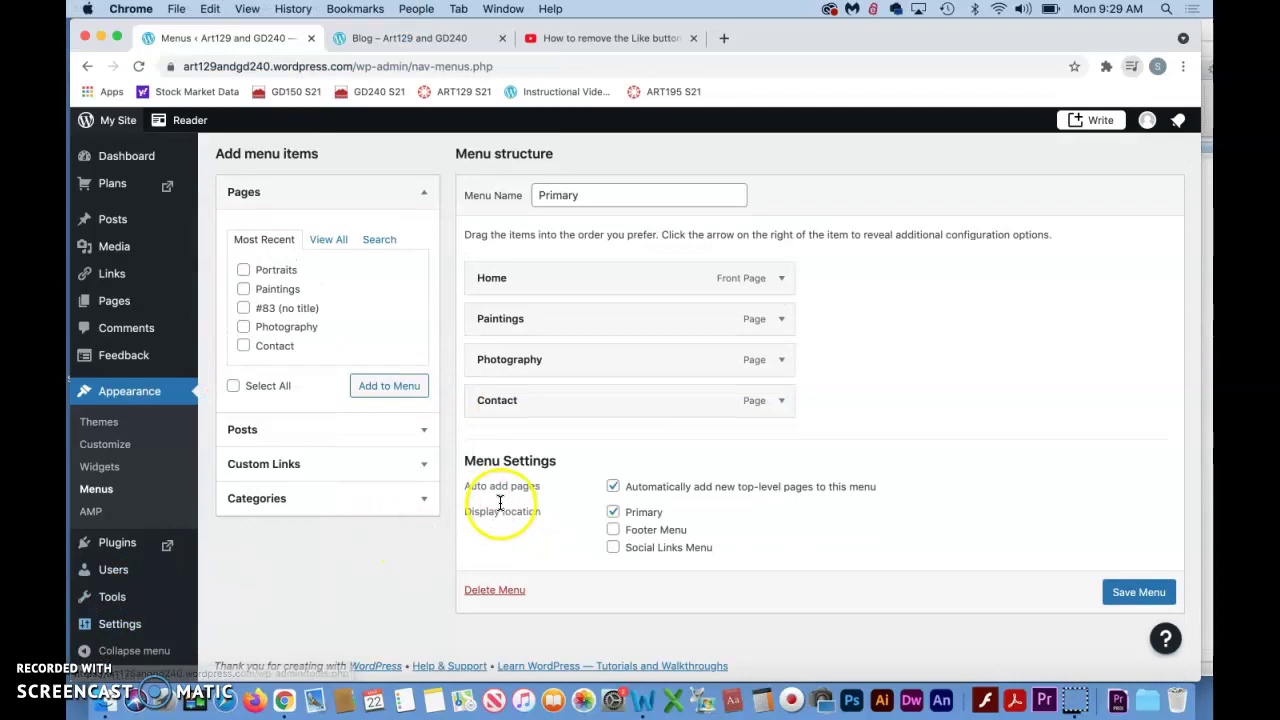
scroll(503, 503, "down", 1)
left_click(1141, 592)
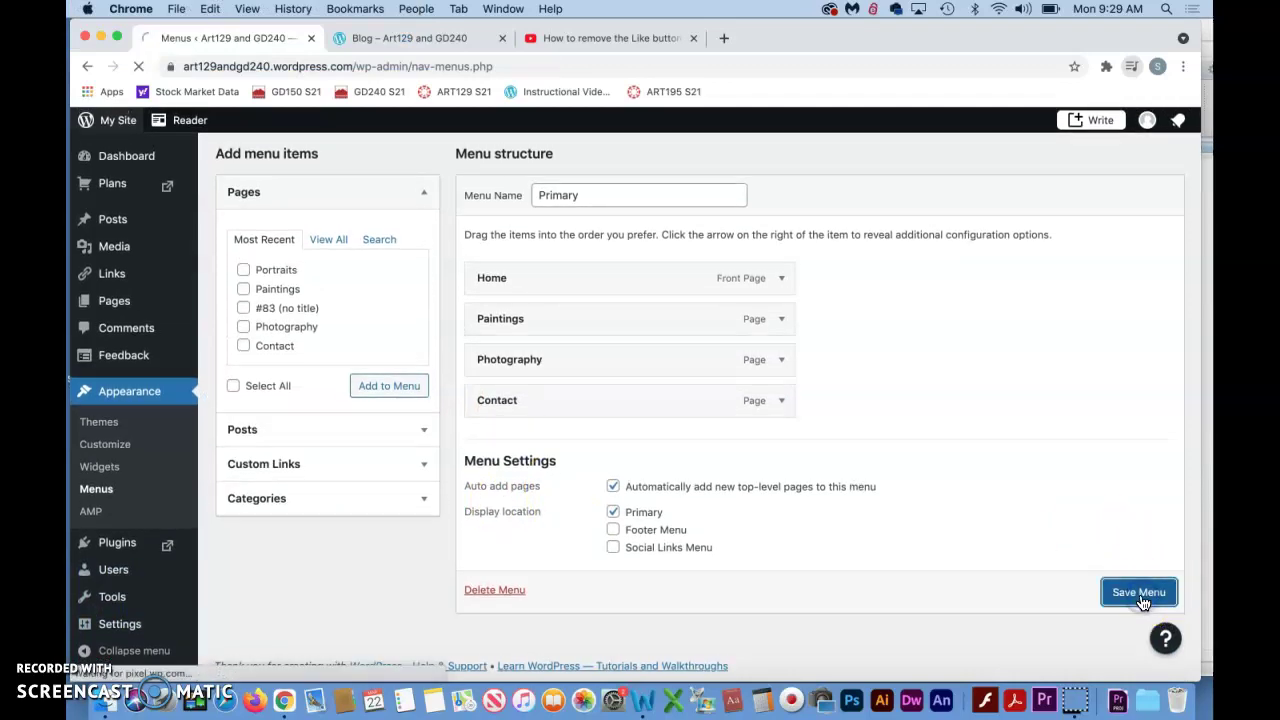
Switch to the live site and check its homepage and navigation for the Blog link.
key("ctrl+Tab")
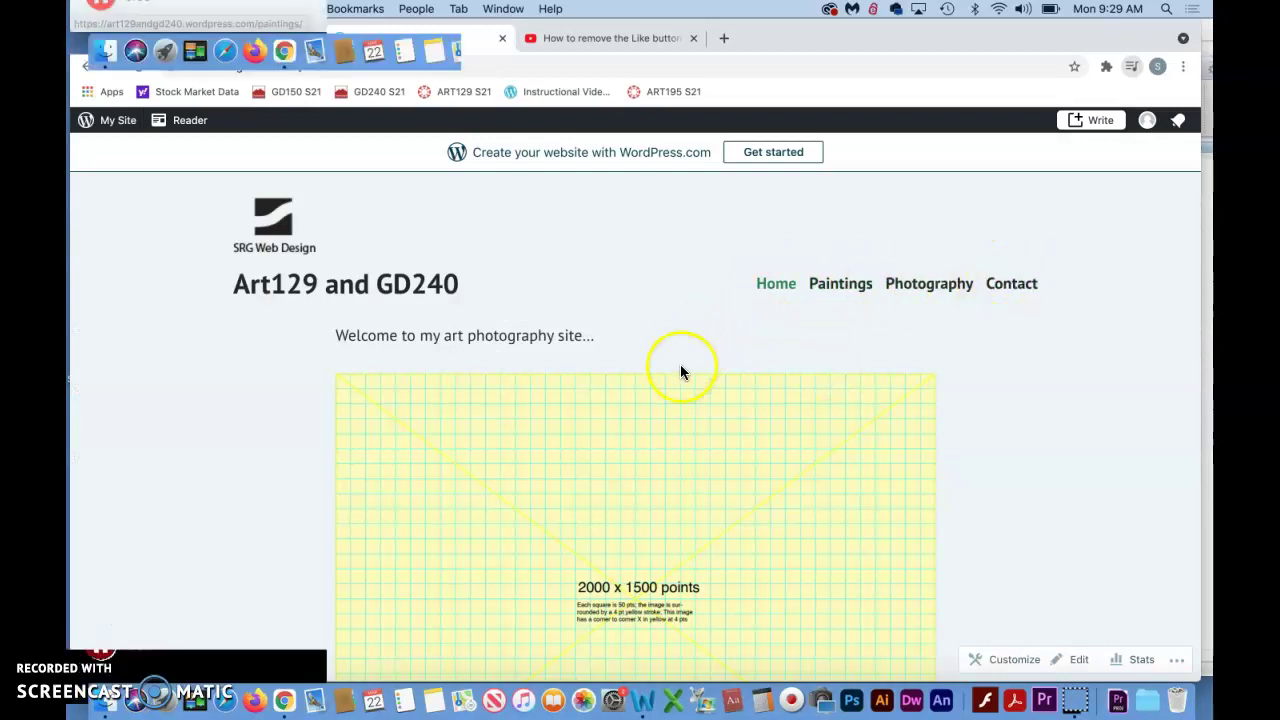
scroll(670, 399, "down", 5)
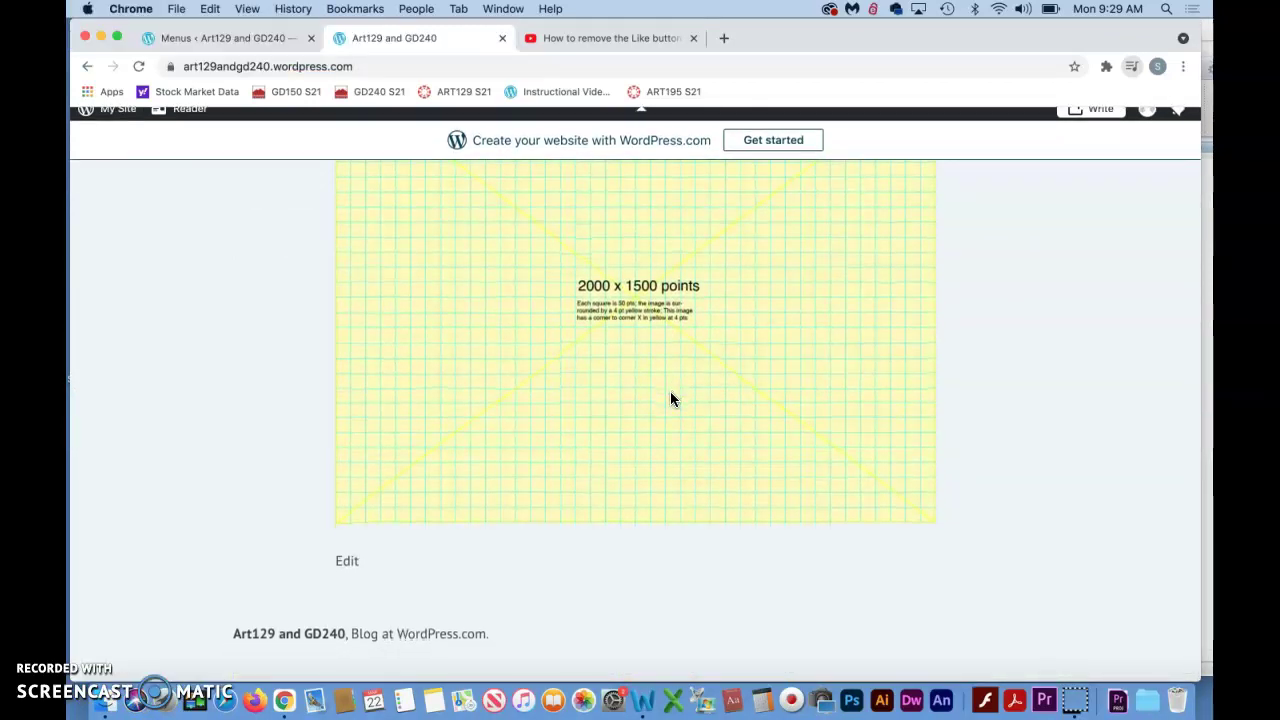
scroll(670, 399, "up", 5)
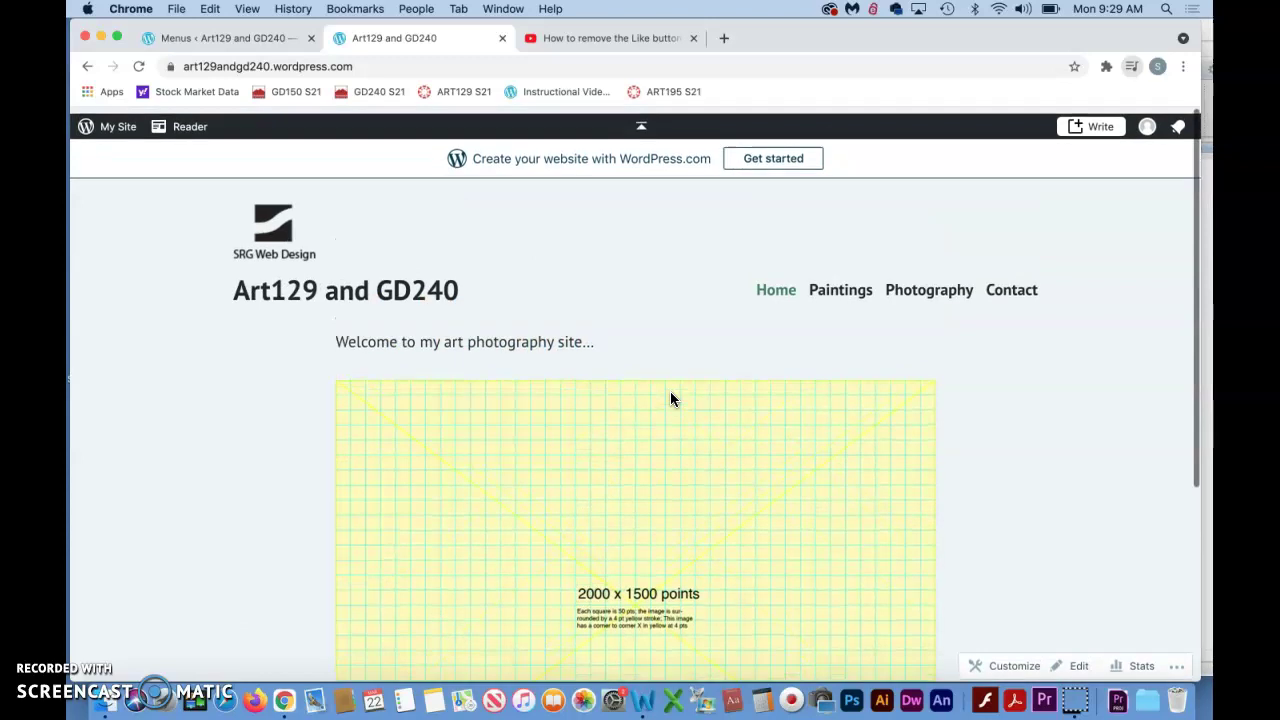
Return to the menu editor and review the available pages and the structure of the Primary menu.
left_click(267, 379)
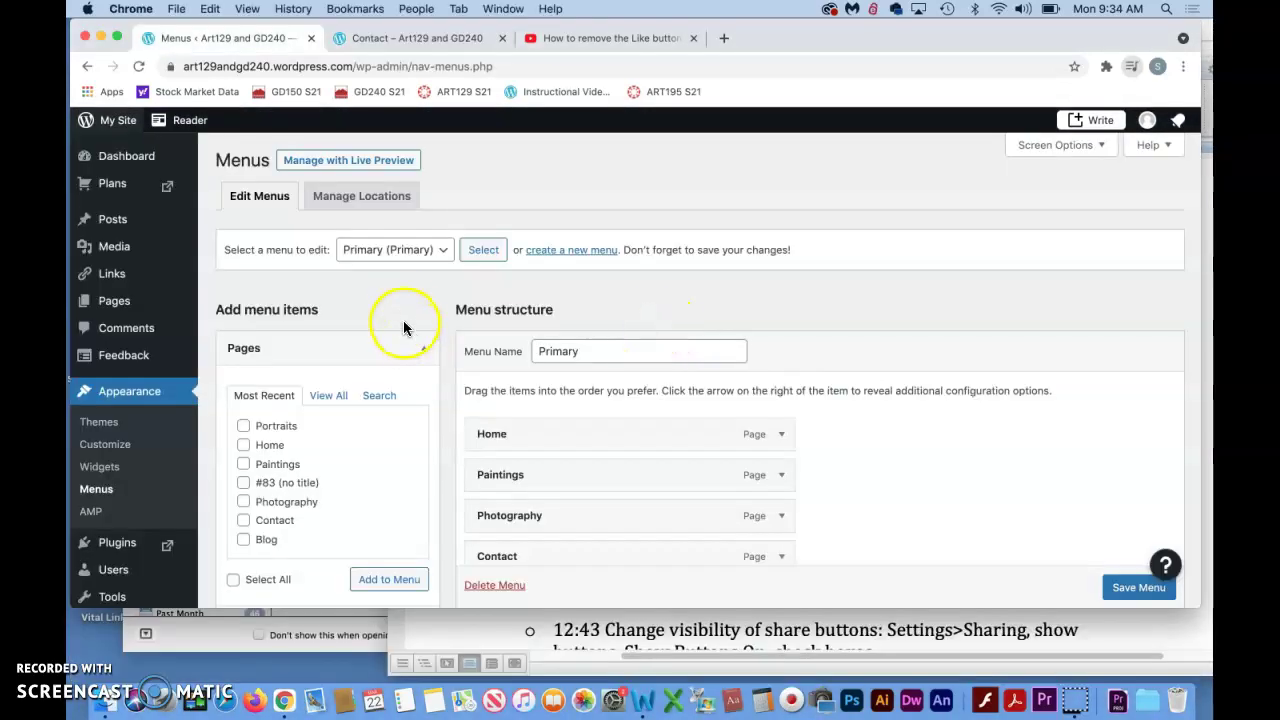
scroll(403, 320, "down", 2)
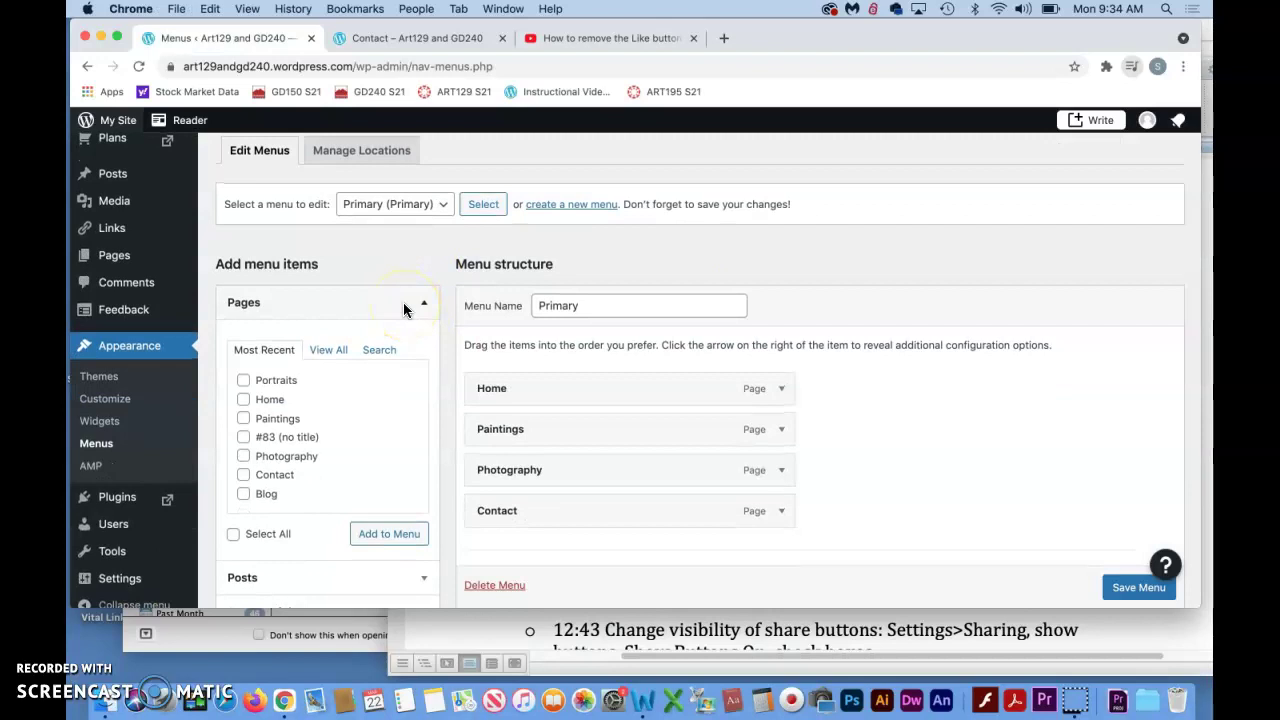
scroll(403, 310, "up", 2)
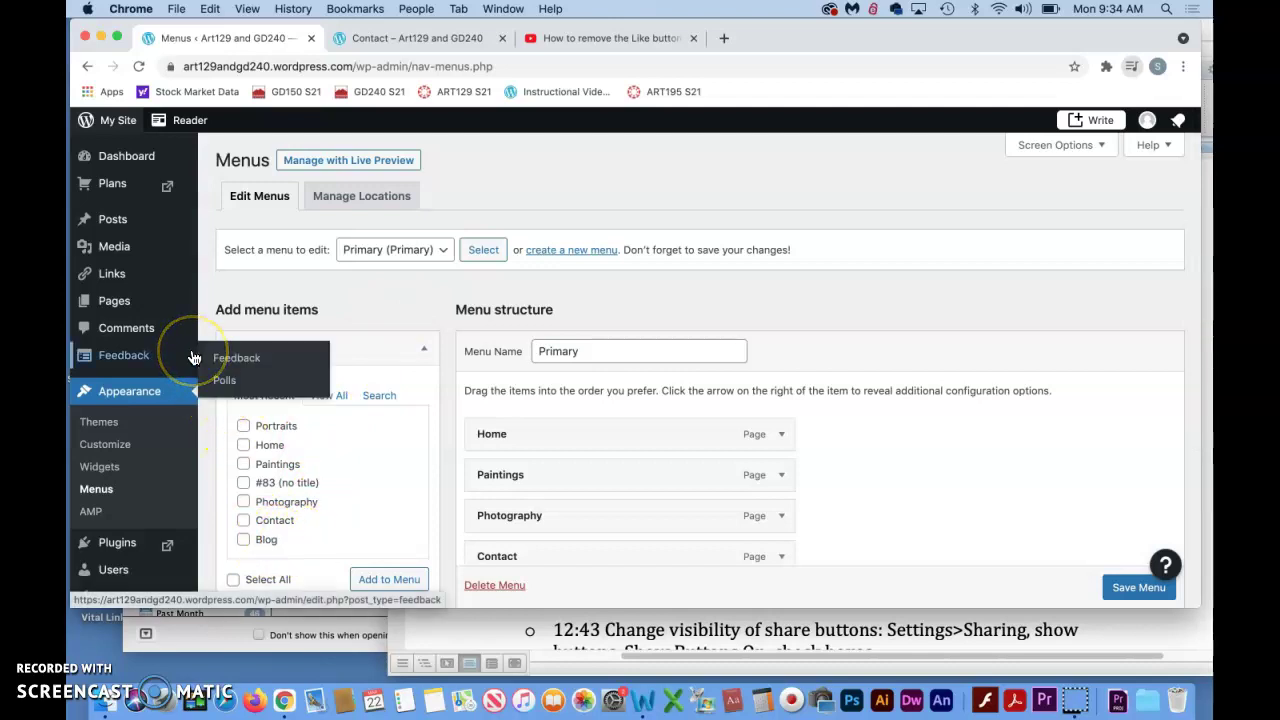
Open the site's Reading settings to review the homepage display options.
mouse_move(155, 283)
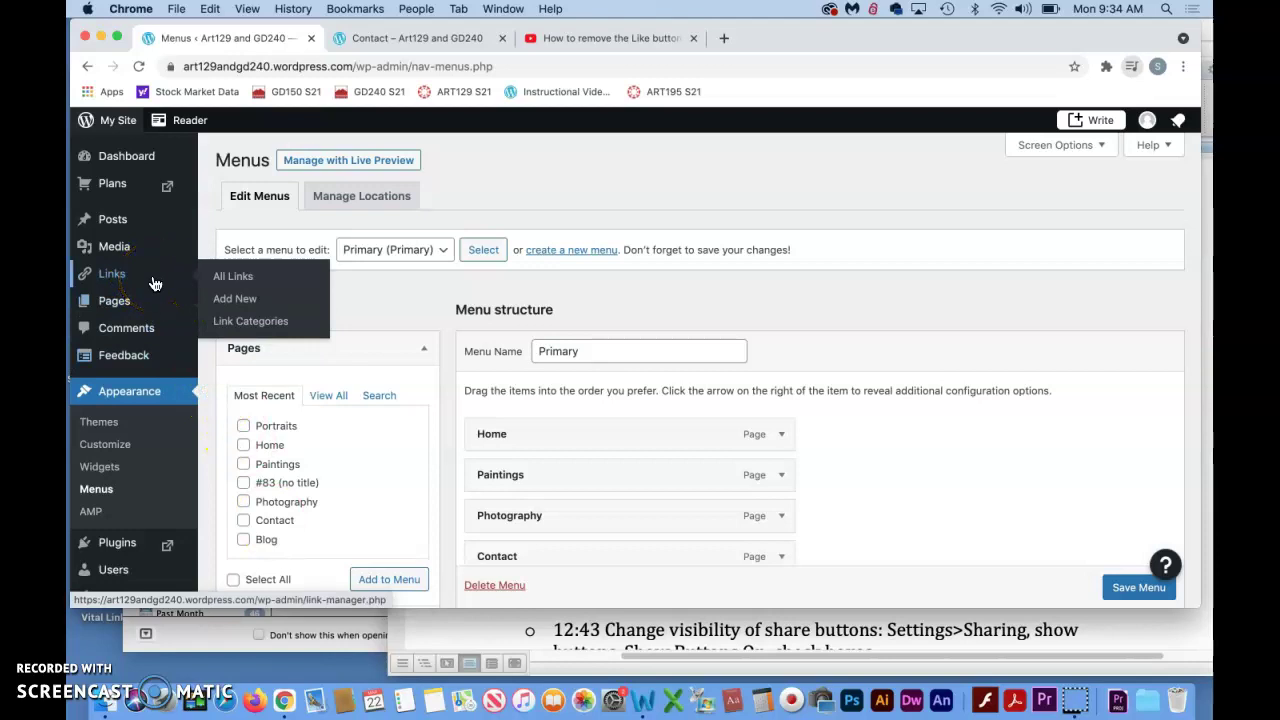
scroll(120, 555, "down", 3)
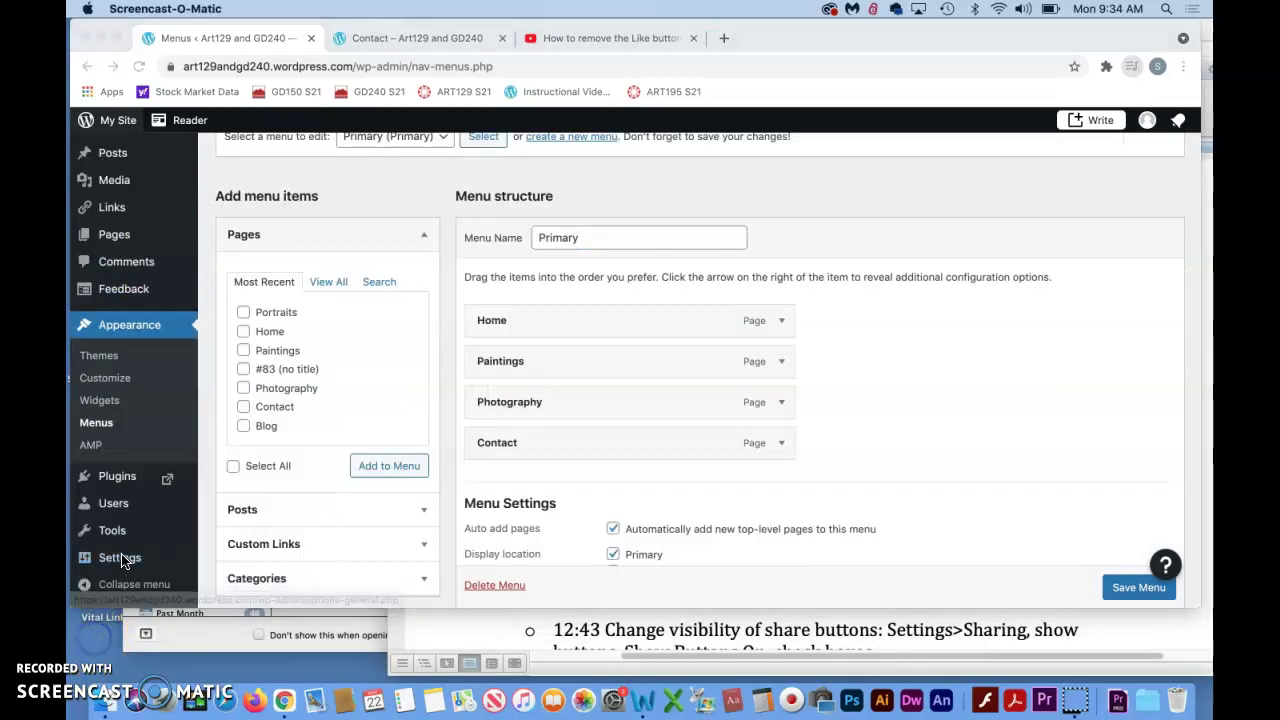
left_click(121, 560)
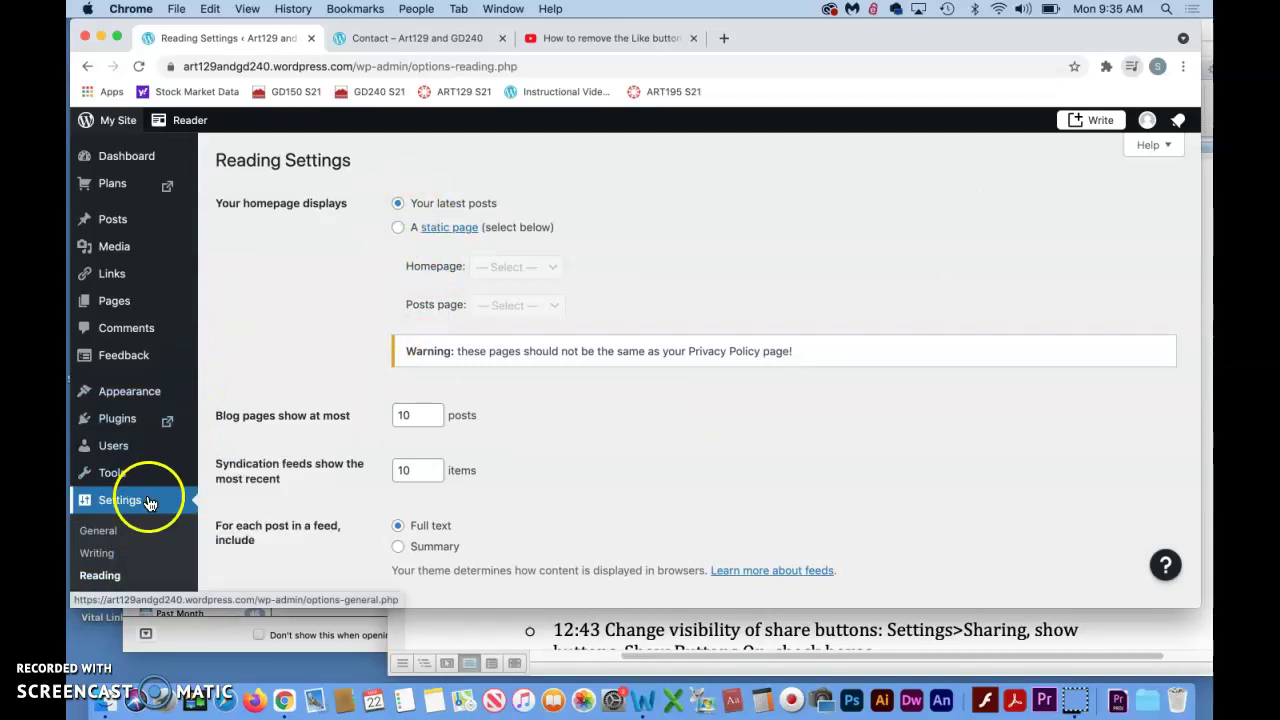
Switch to the Word notes in Wordpress 2021.docx and highlight the line "How to add a video to a page or post".
left_click(100, 651)
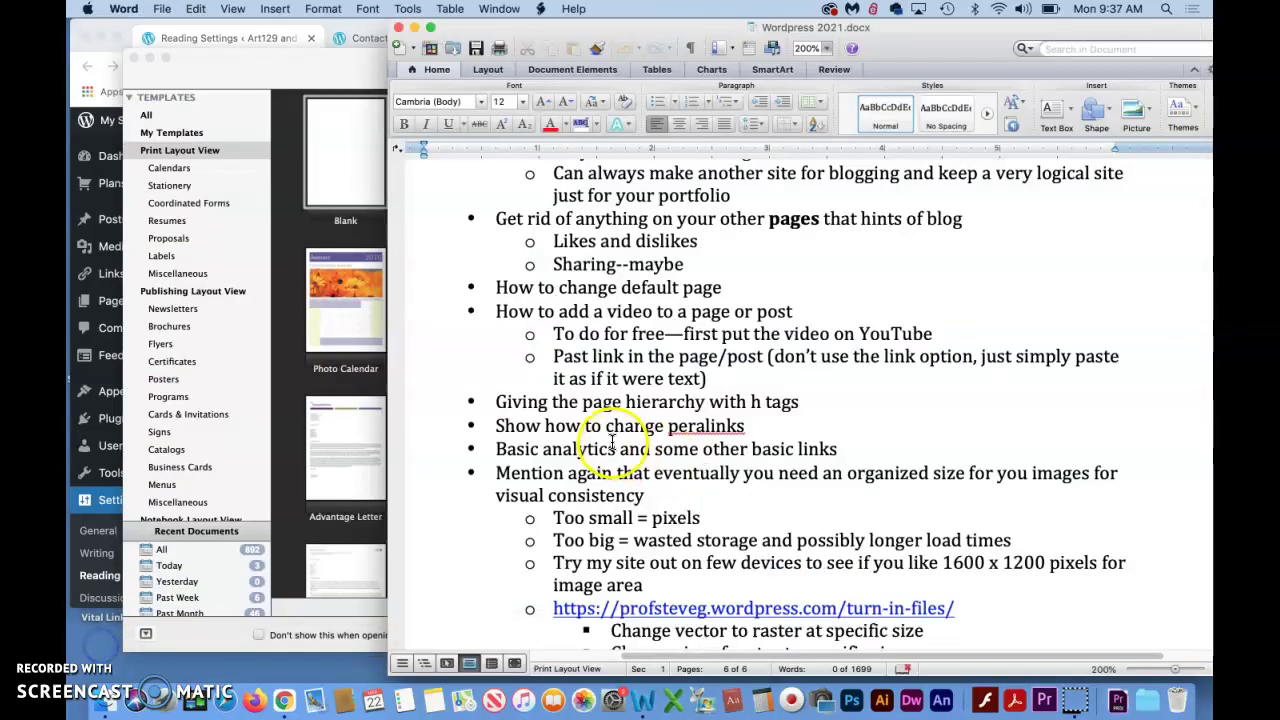
scroll(586, 440, "down", 5)
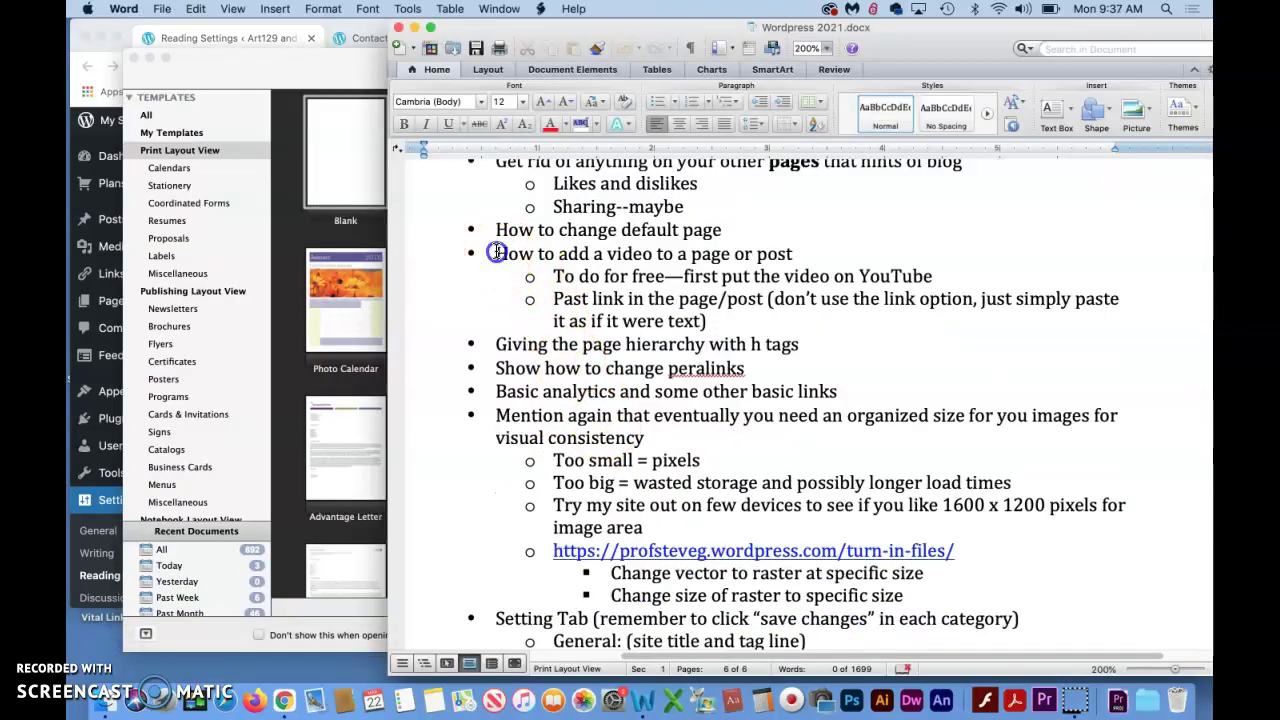
left_click_drag(496, 253, 797, 256)
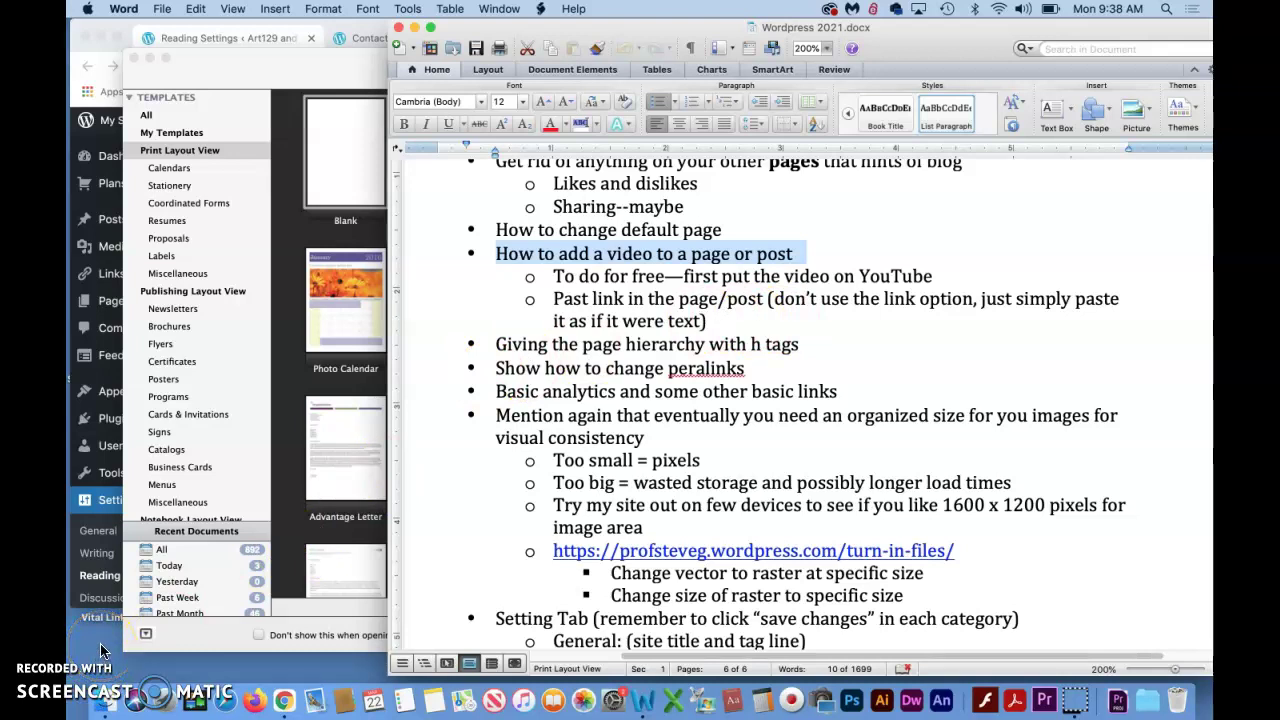
Return to the site administration, open the Home page for editing and add an empty paragraph below the welcome text.
left_click(100, 595)
scroll(407, 376, "down", 2)
left_click(260, 287)
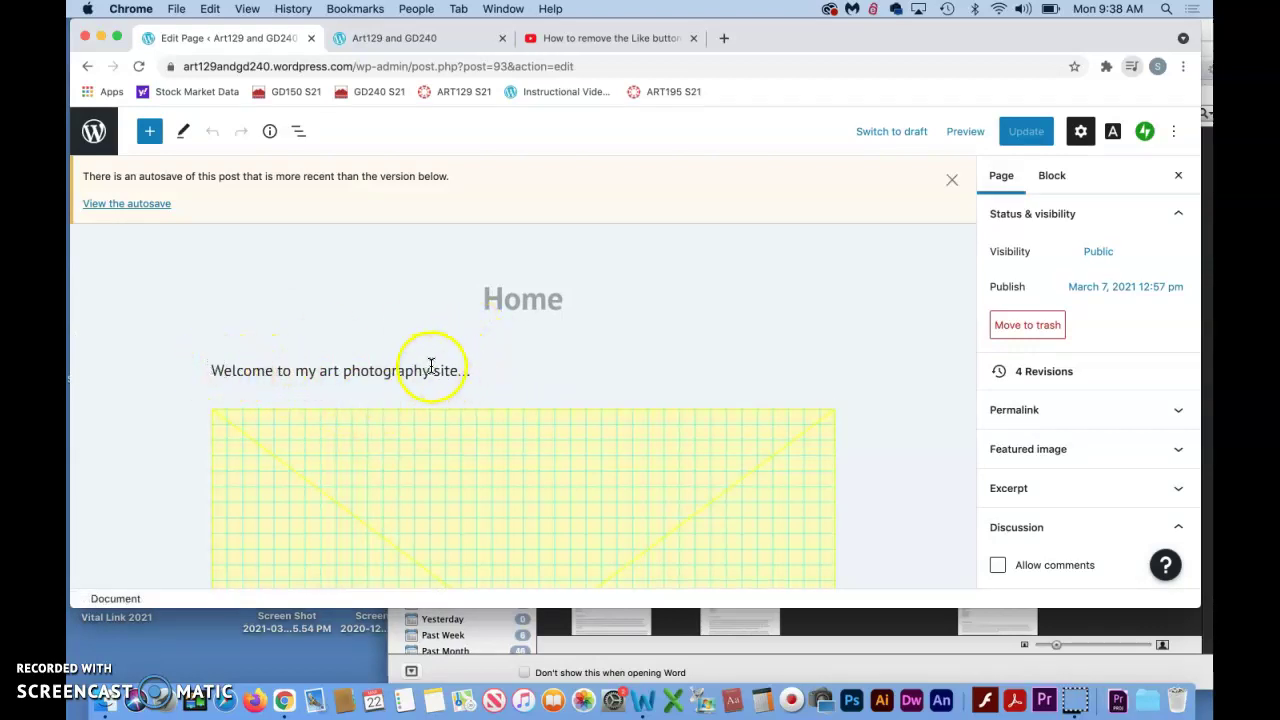
left_click(477, 371)
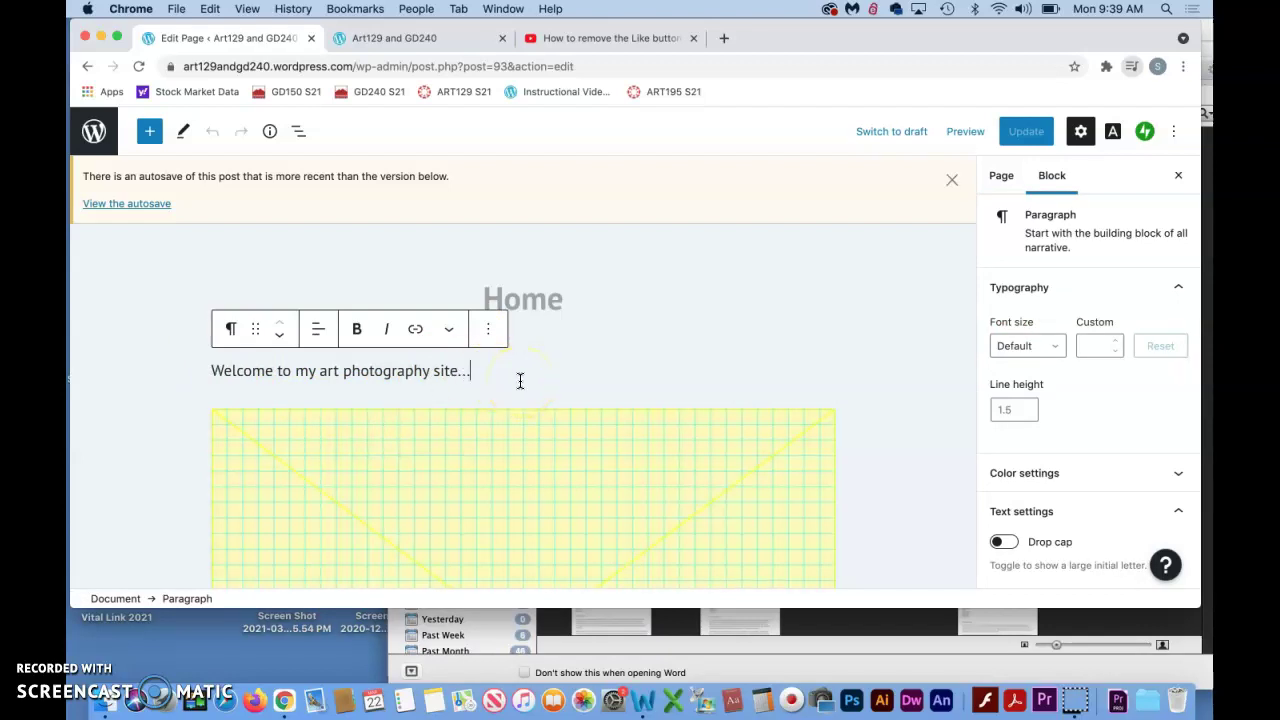
key("Return")
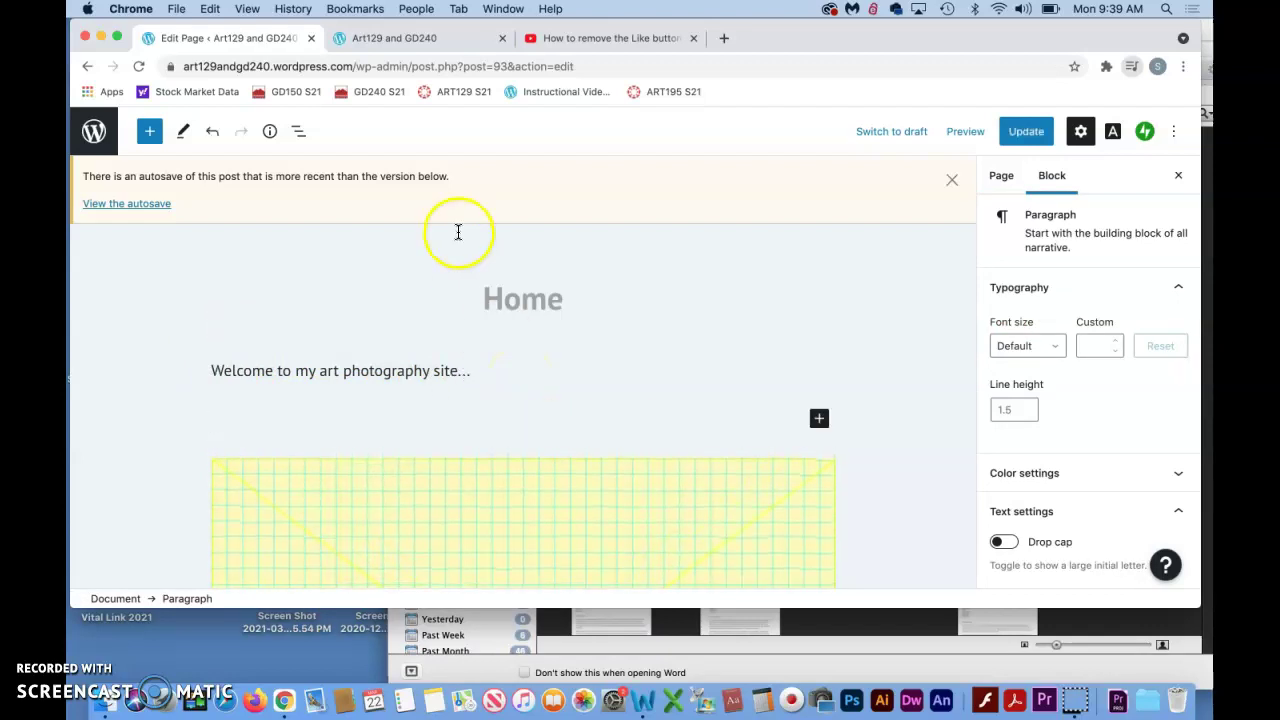
Find the YouTube video "How To Make a WordPress Website - 2021" by searching for "wordpress tutorial" and copy its address.
left_click(580, 40)
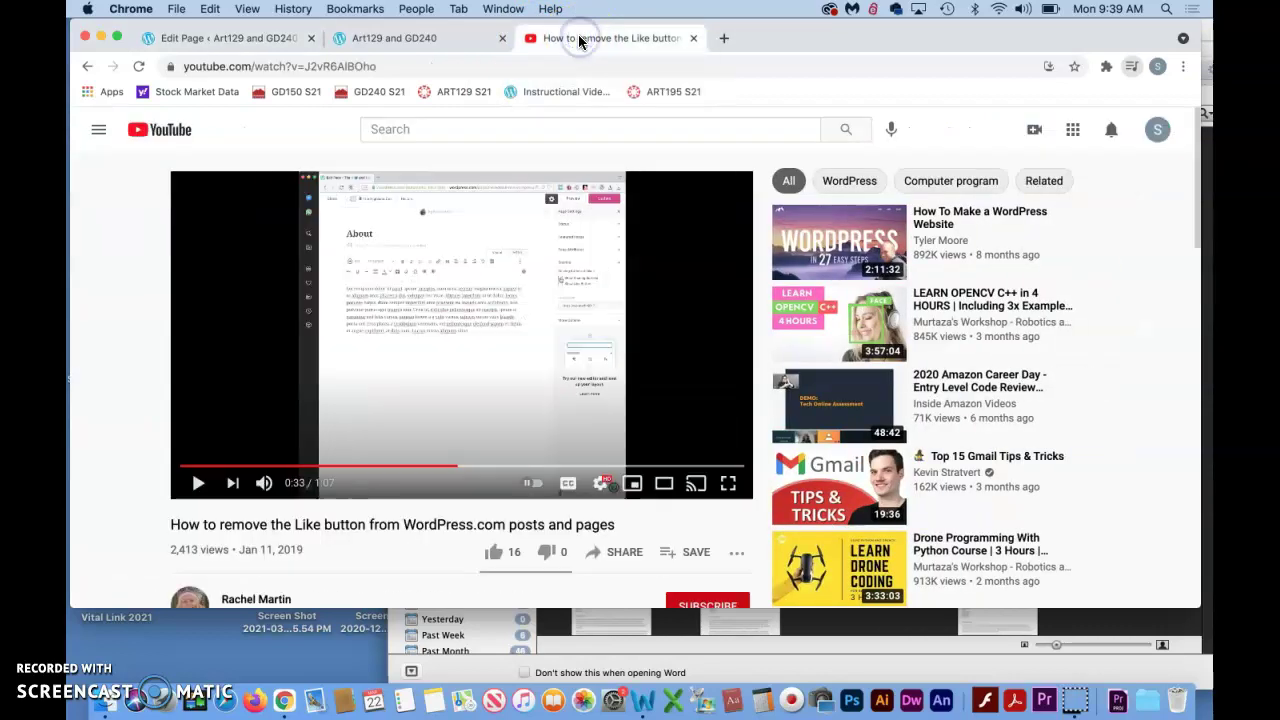
left_click(88, 69)
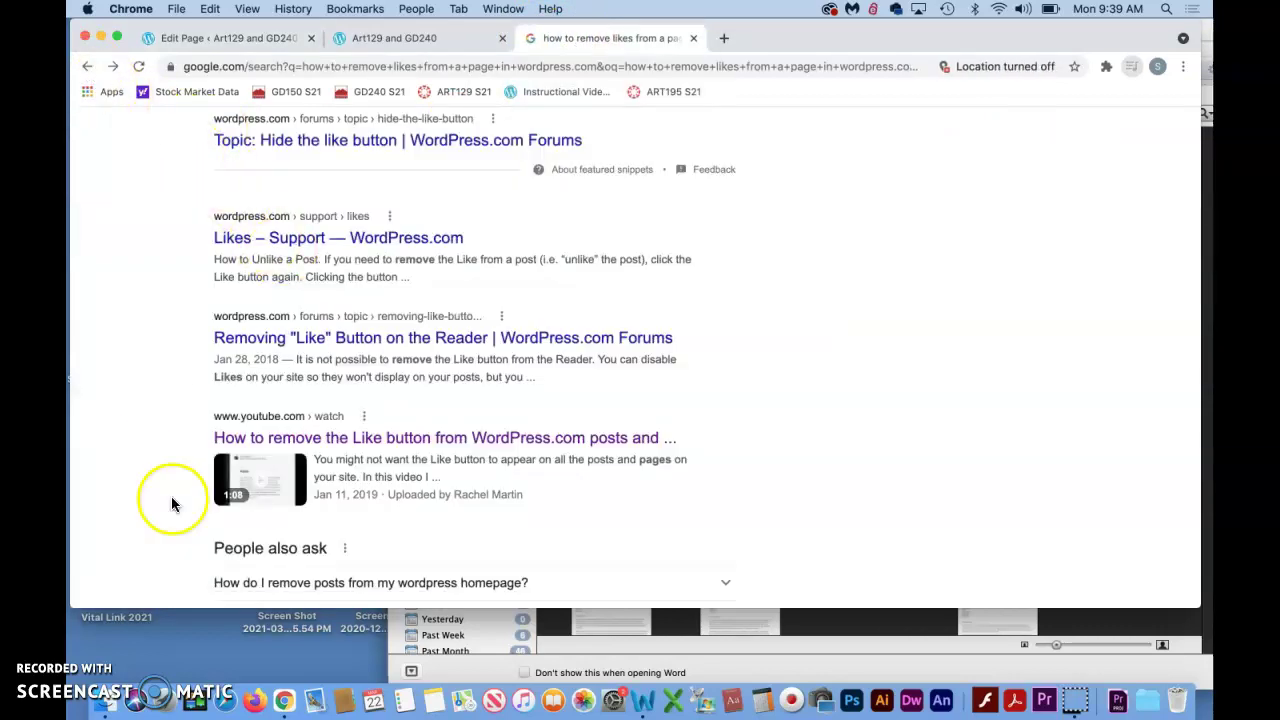
key("super+bracketright")
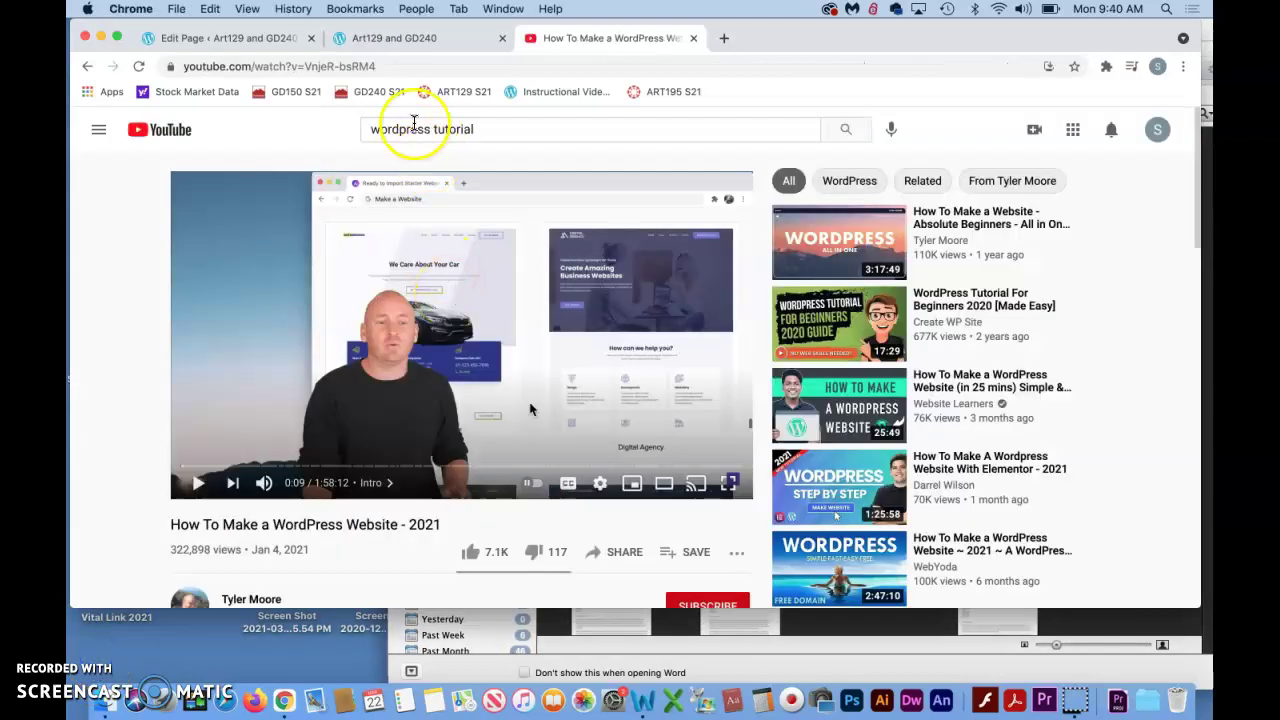
scroll(457, 357, "down", 2)
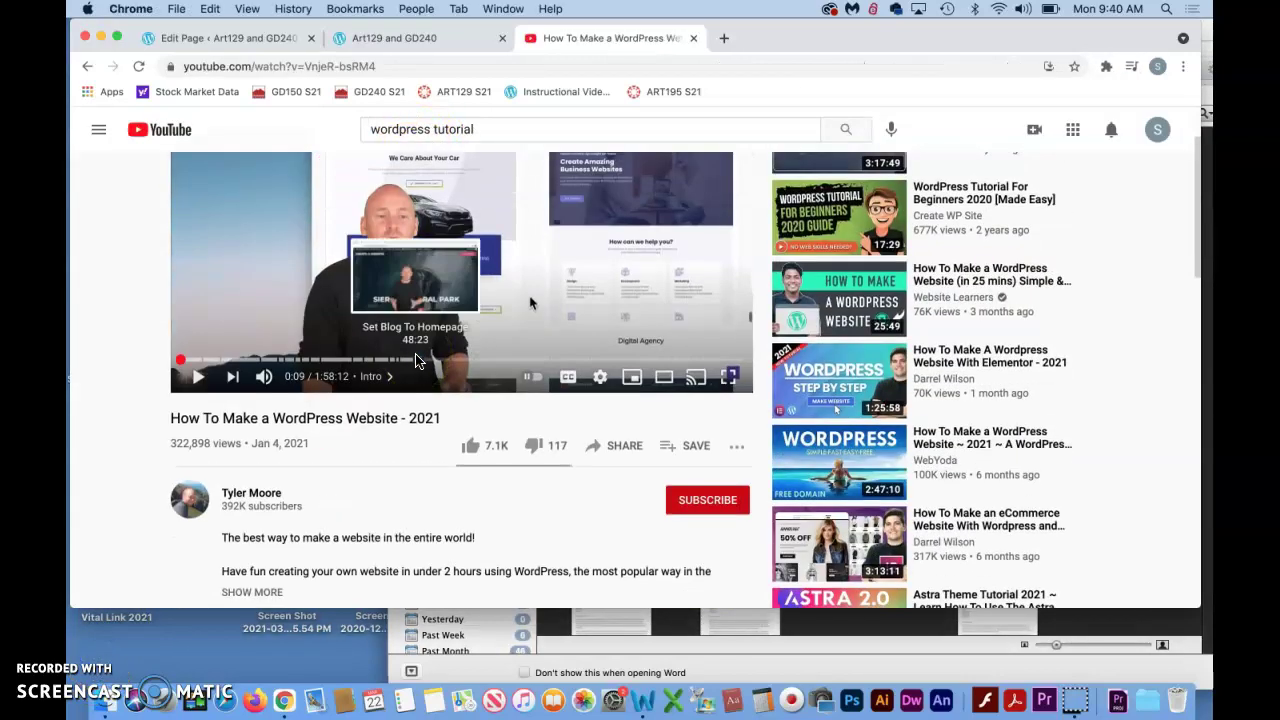
scroll(417, 361, "up", 2)
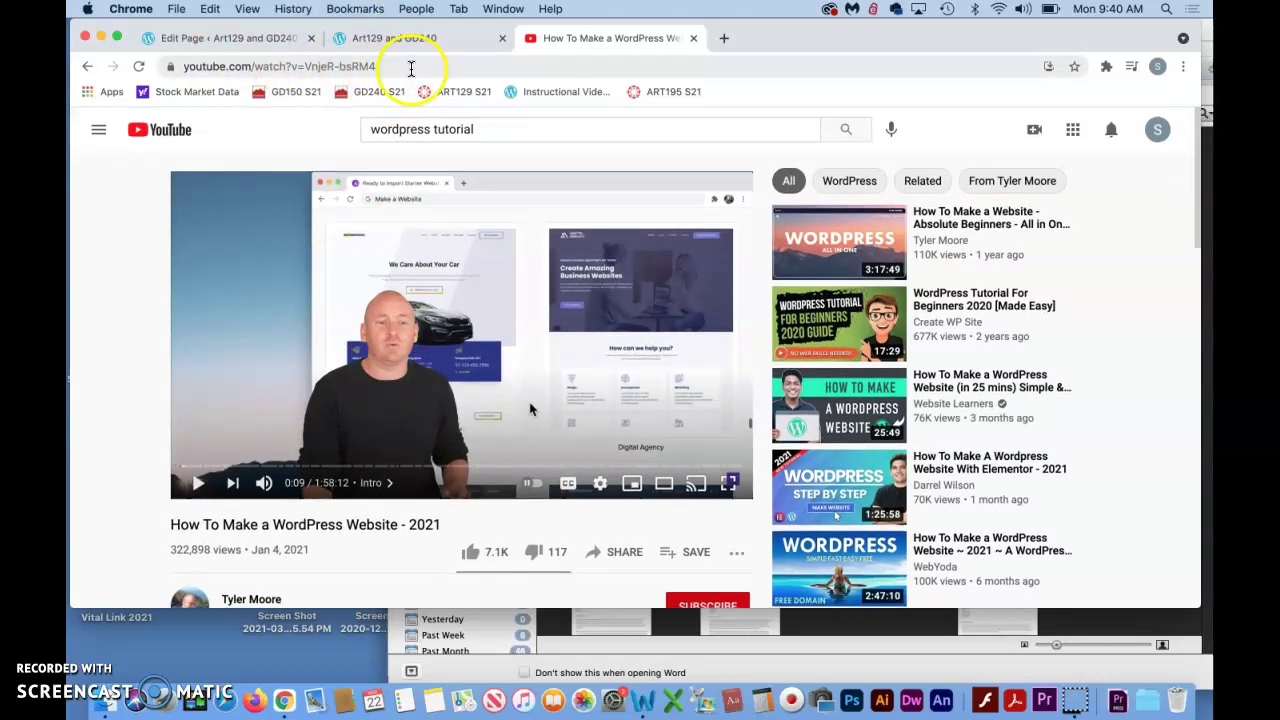
left_click_drag(403, 66, 177, 63)
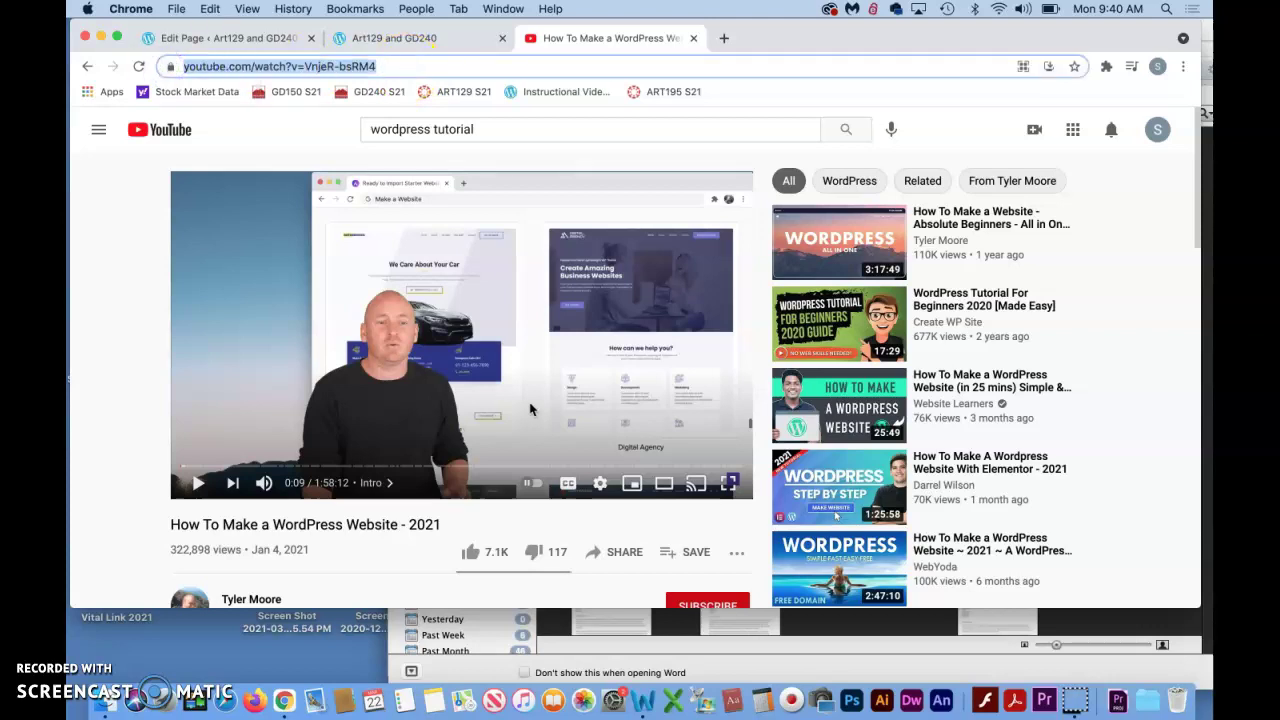
Embed the copied YouTube video in the empty paragraph below the Home page's welcome text and update the page.
left_click(425, 41)
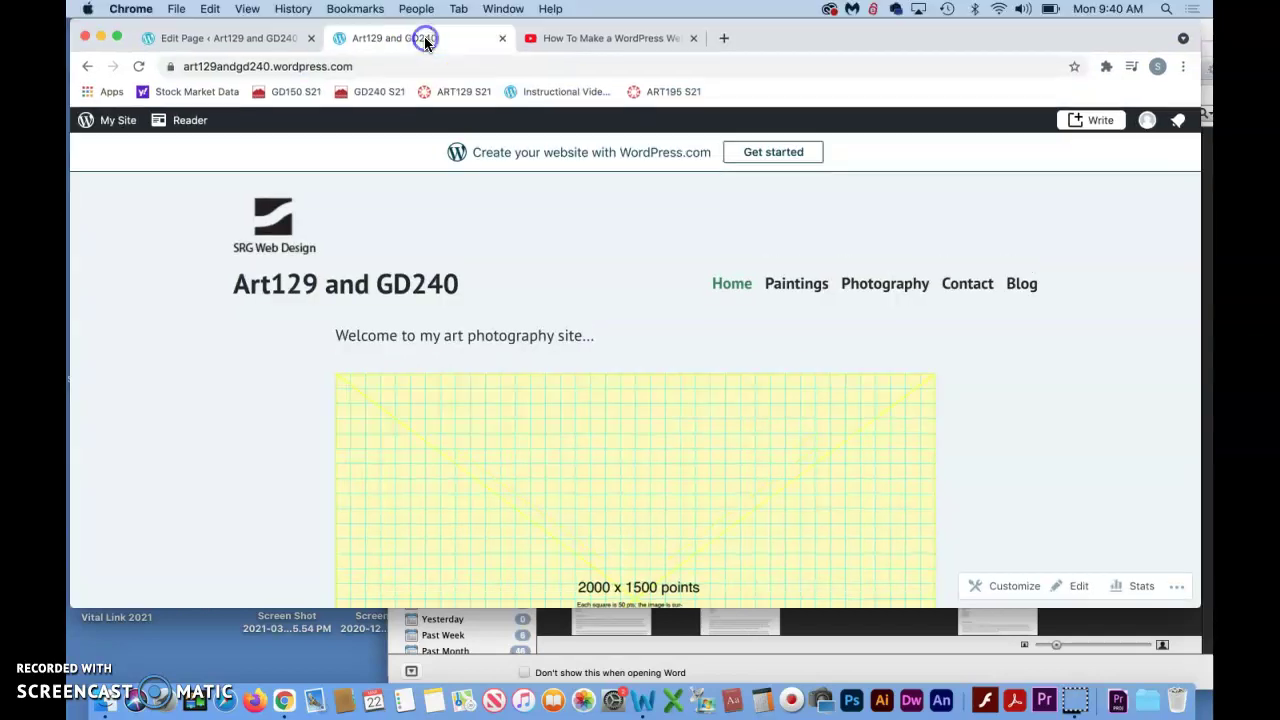
left_click(198, 37)
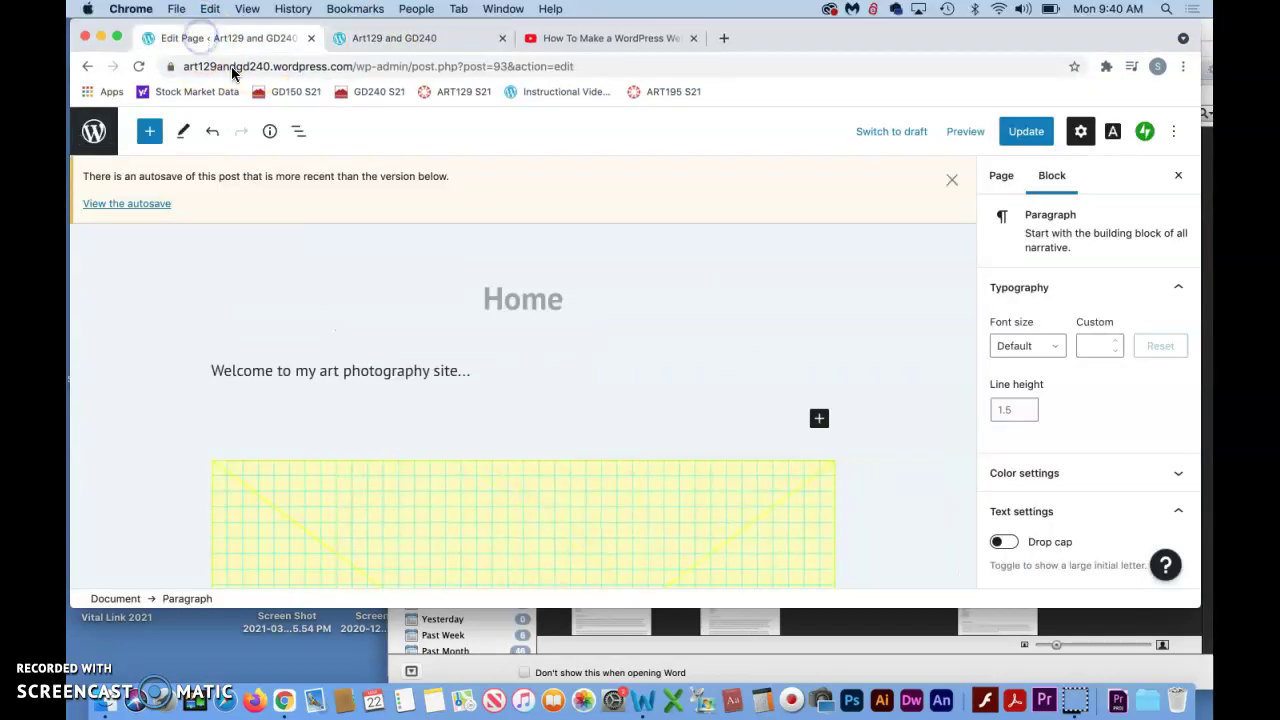
left_click(428, 301)
key("super+v")
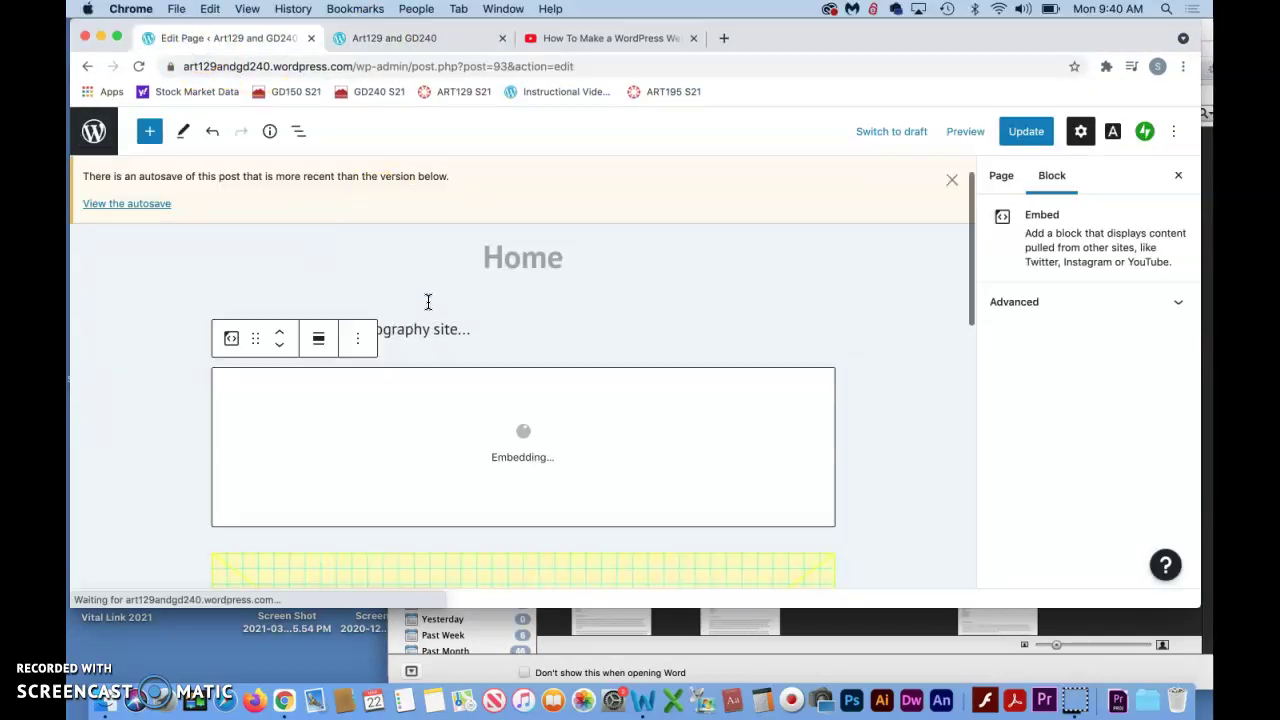
left_click(565, 376)
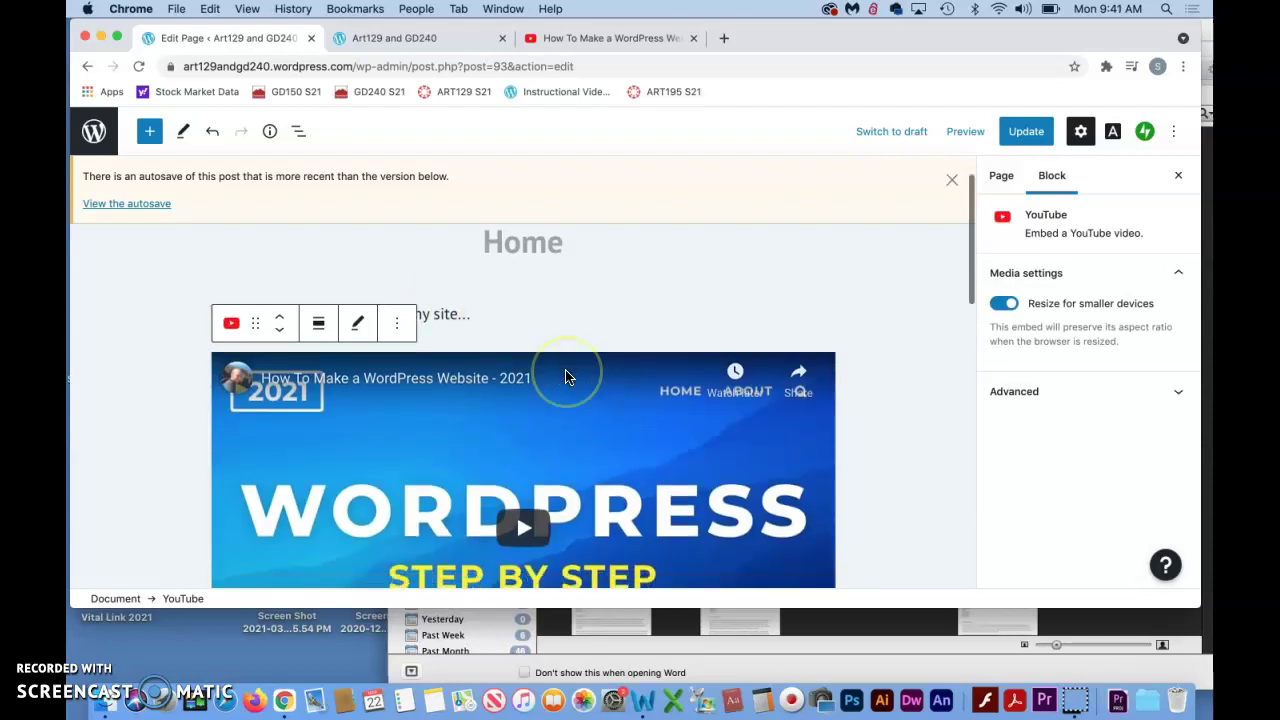
scroll(565, 376, "down", 3)
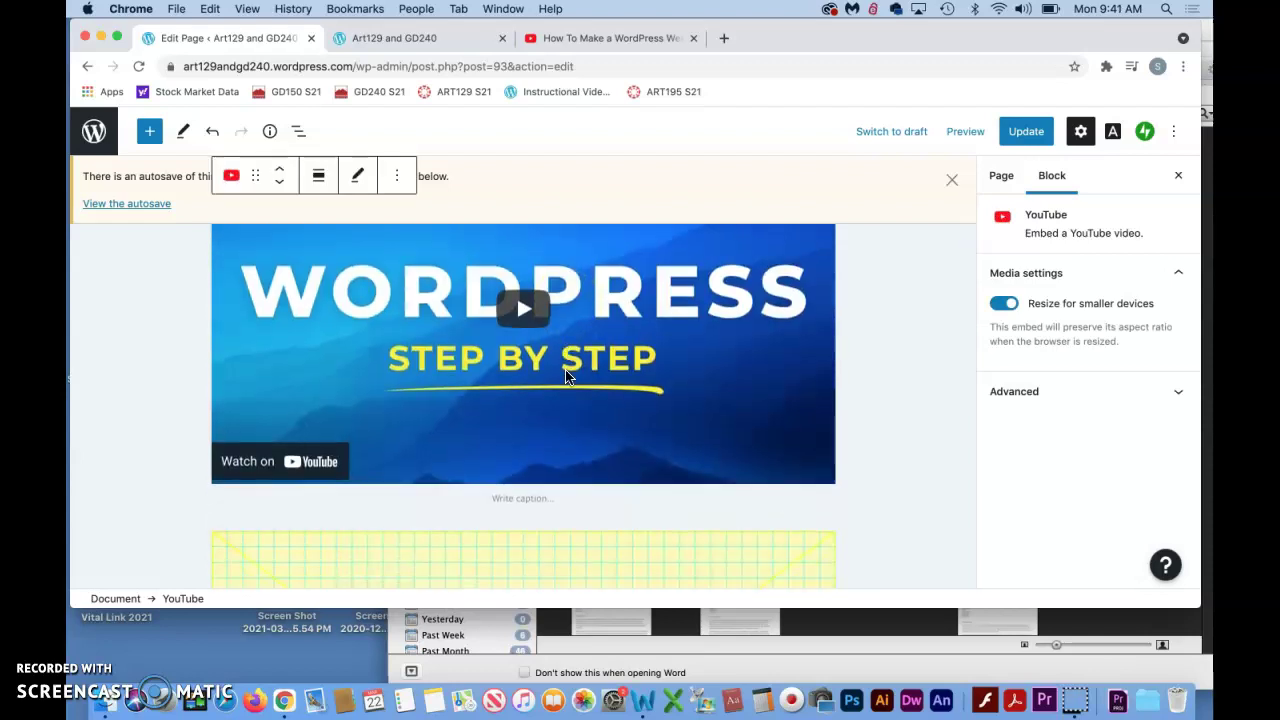
left_click(1028, 132)
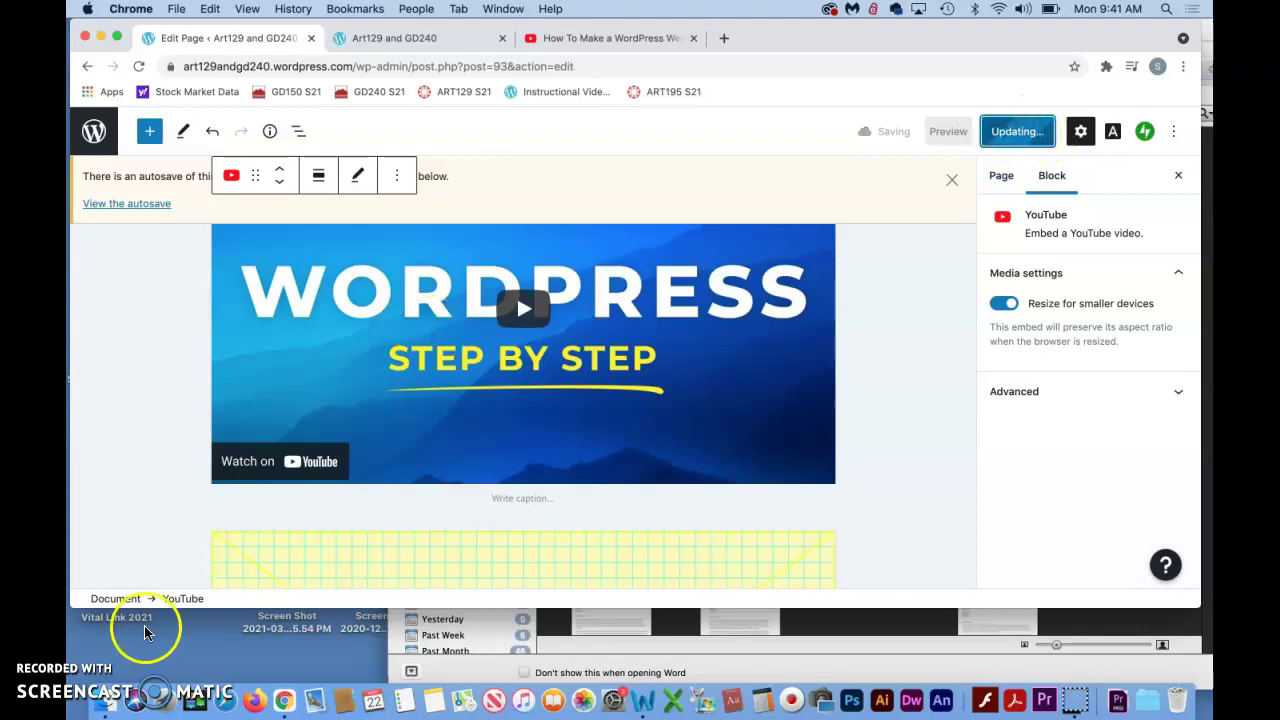
Reload the live homepage and check the embedded video below the welcome text.
left_click(104, 648)
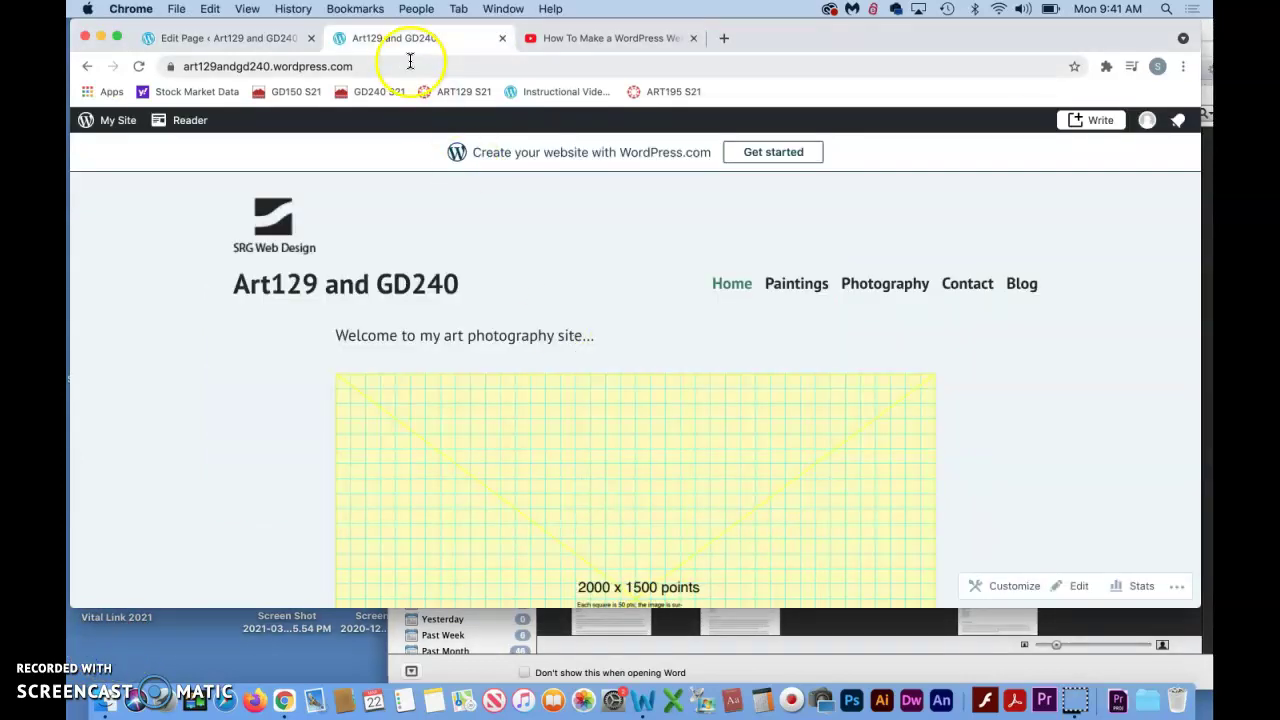
left_click(140, 67)
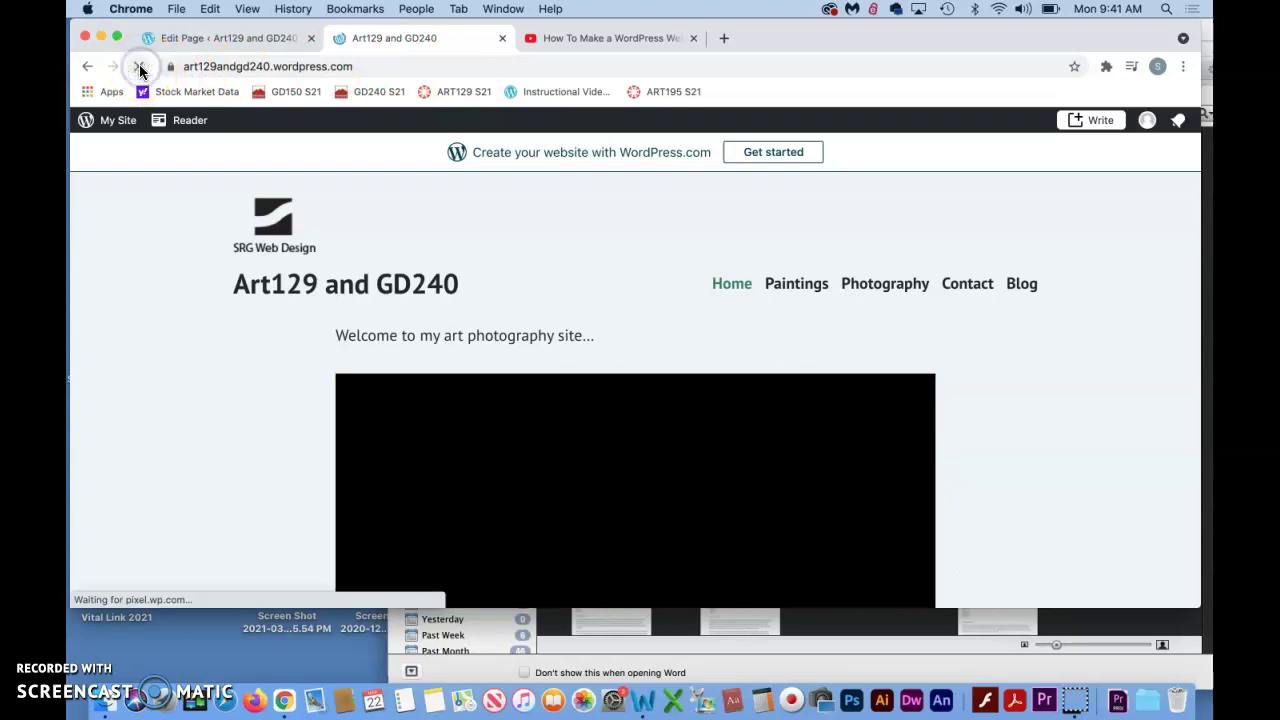
scroll(483, 309, "down", 5)
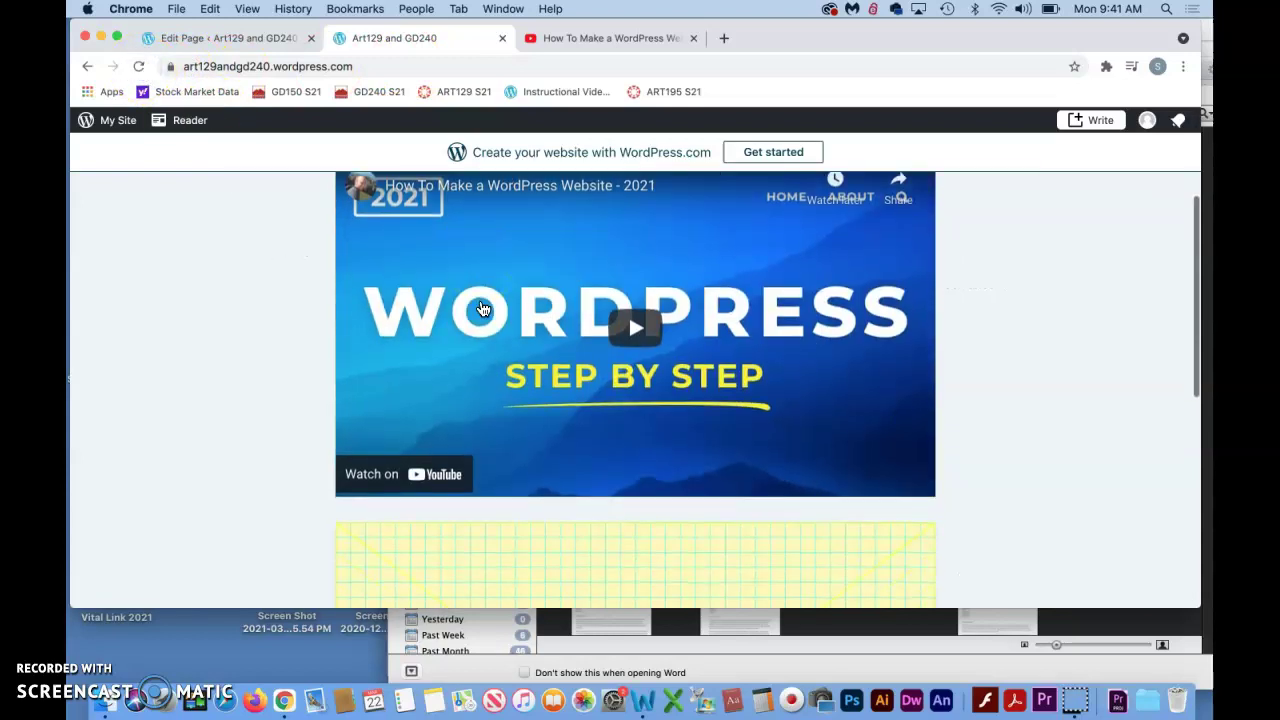
scroll(483, 309, "up", 5)
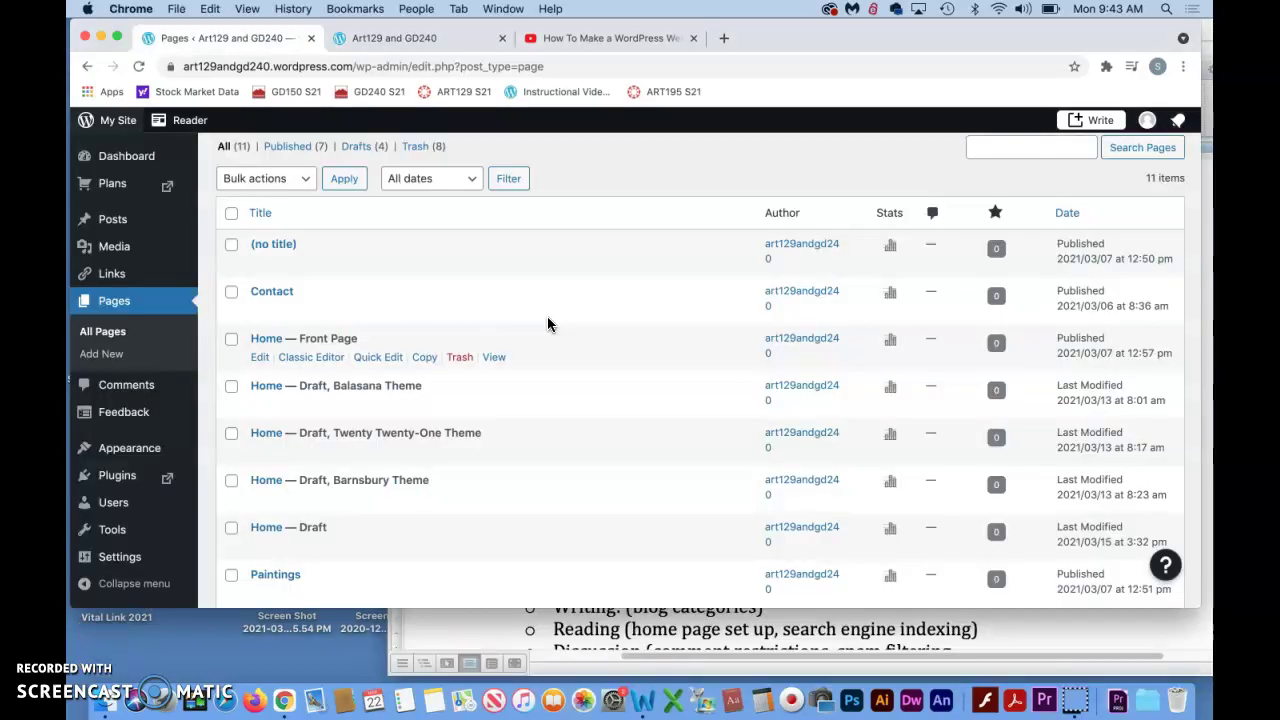
Reopen the Home front page from the pages list for editing.
left_click(260, 362)
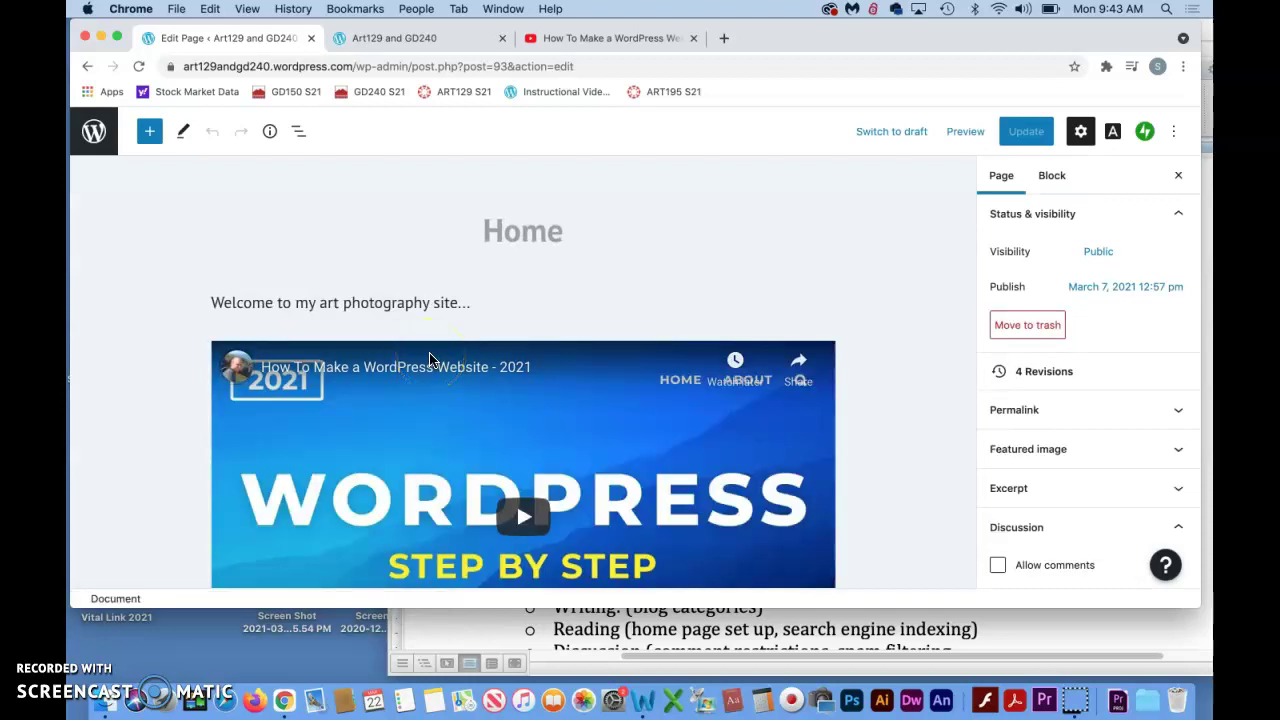
scroll(430, 358, "down", 1)
scroll(430, 358, "up", 1)
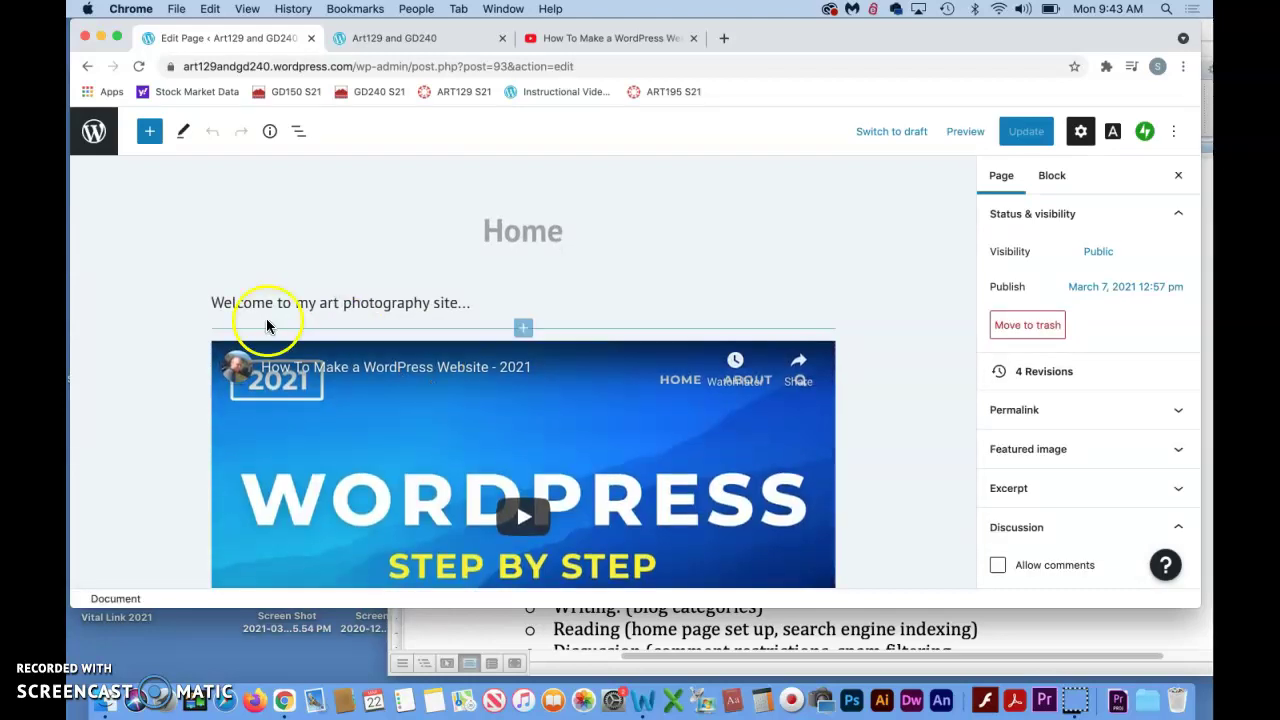
Select the whole text "Welcome to my art photography site..." and set its font size to Medium.
left_click(211, 298)
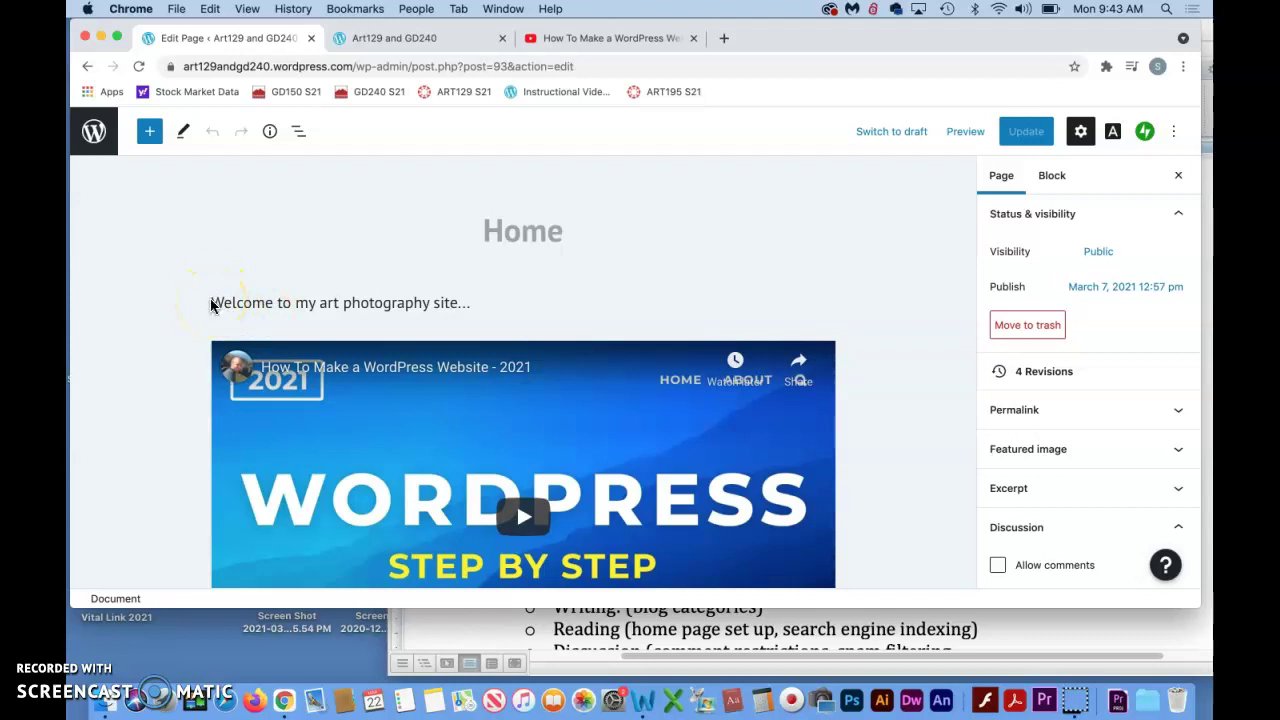
left_click_drag(212, 300, 437, 303)
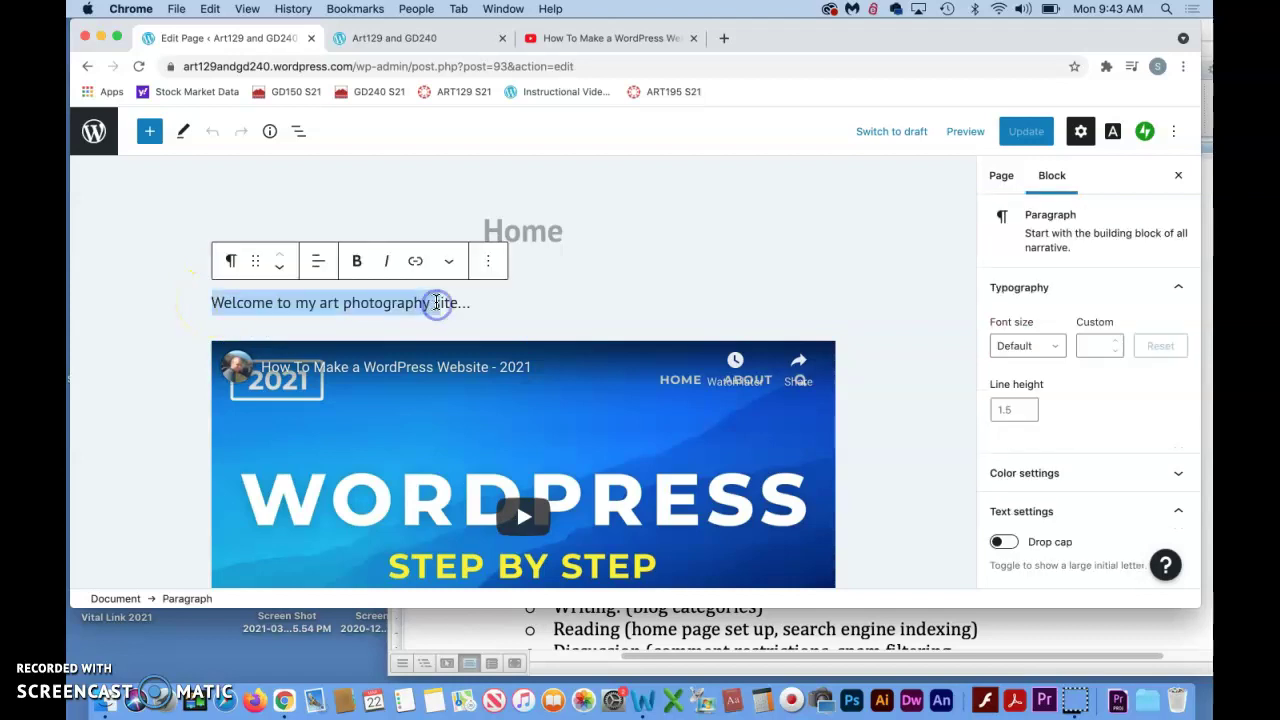
left_click(240, 300)
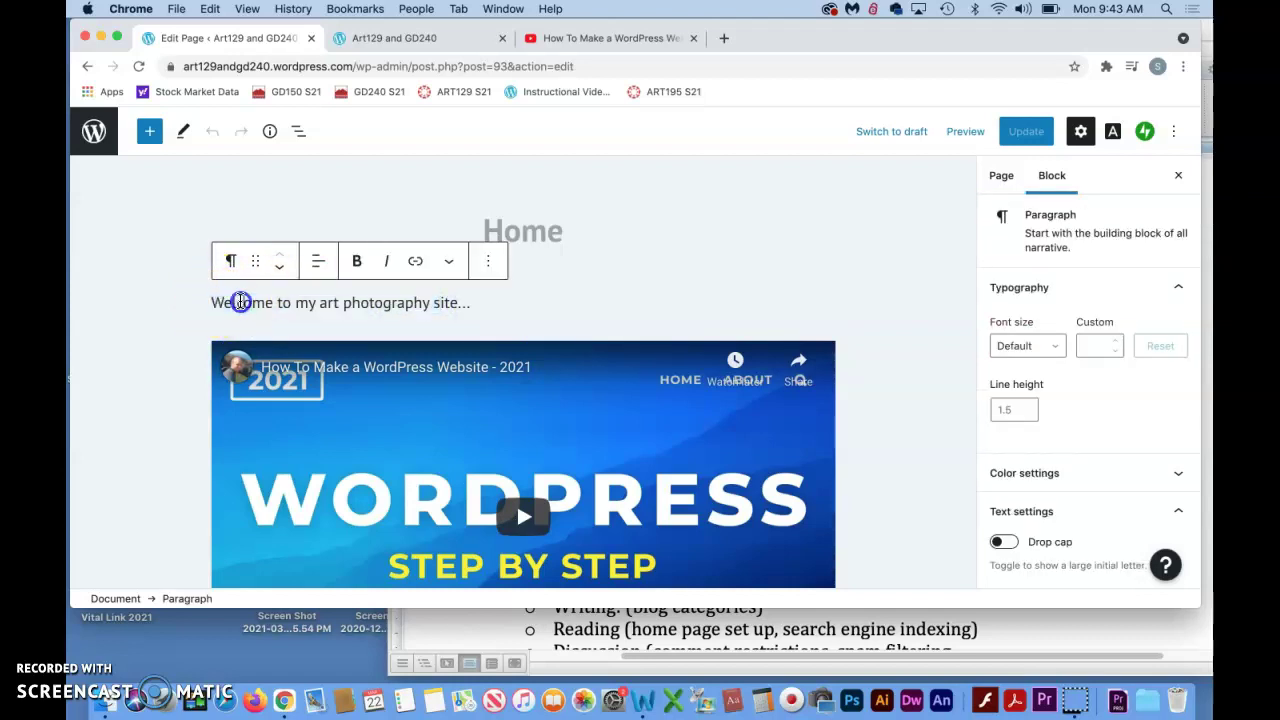
left_click(436, 300)
left_click(474, 300)
left_click_drag(470, 302, 193, 300)
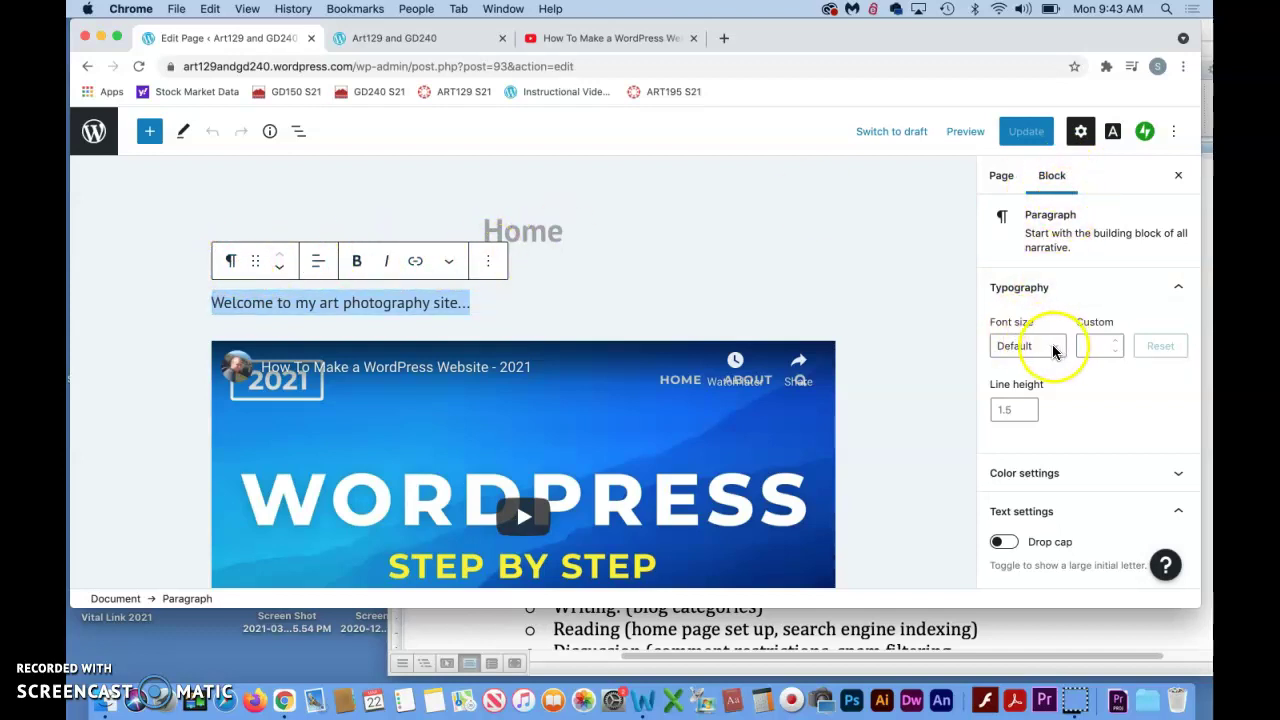
left_click(1052, 348)
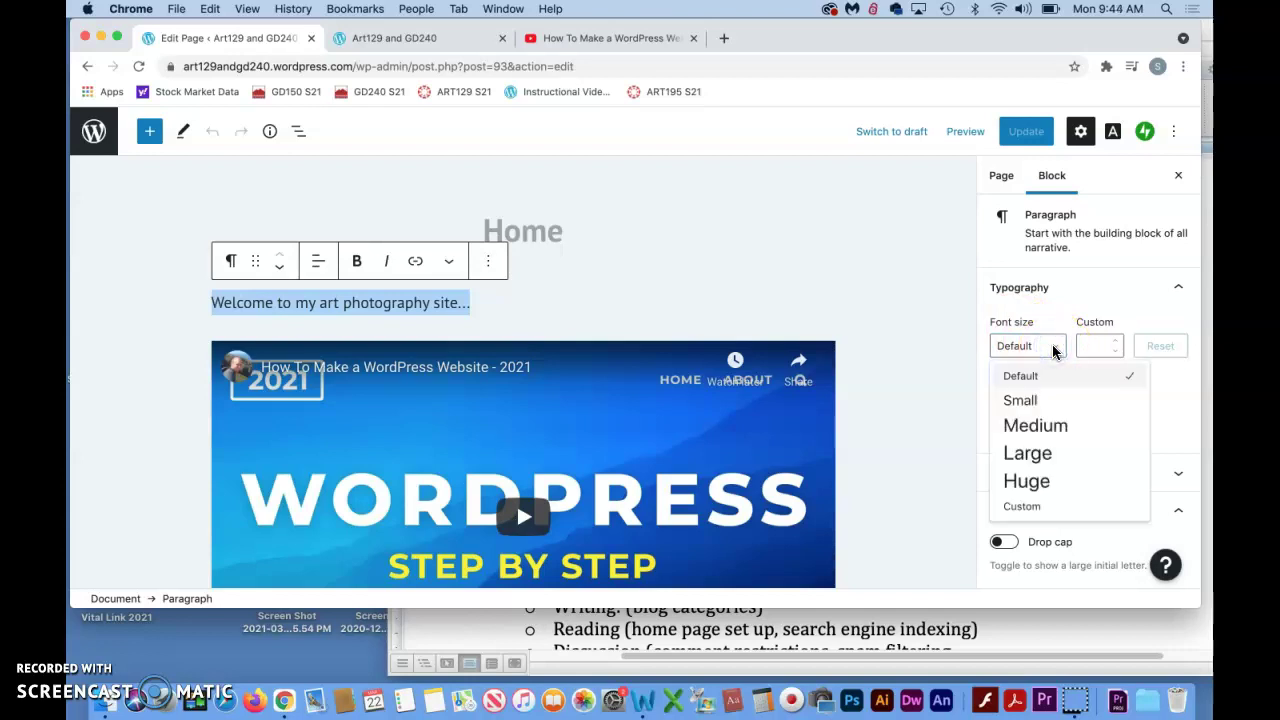
left_click_drag(1052, 348, 1045, 428)
left_click(1045, 428)
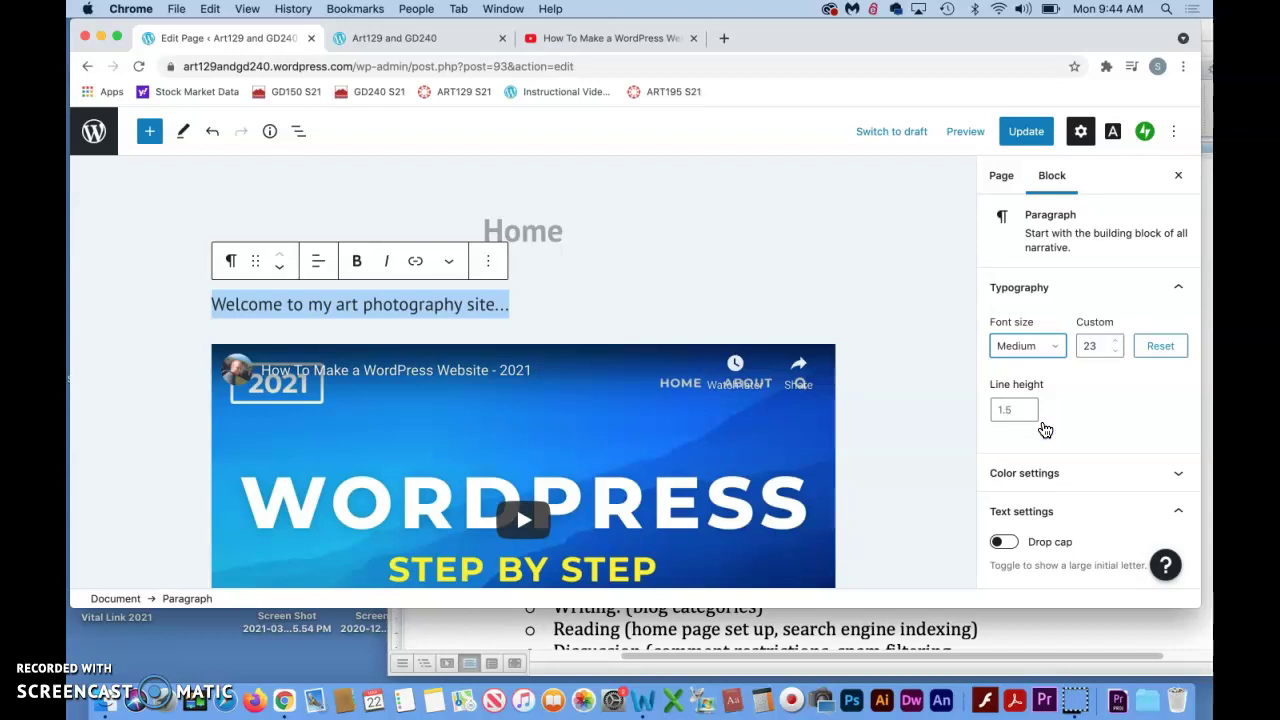
mouse_move(495, 372)
left_mouse_down()
mouse_move(498, 308)
mouse_move(511, 310)
mouse_move(500, 352)
left_mouse_up()
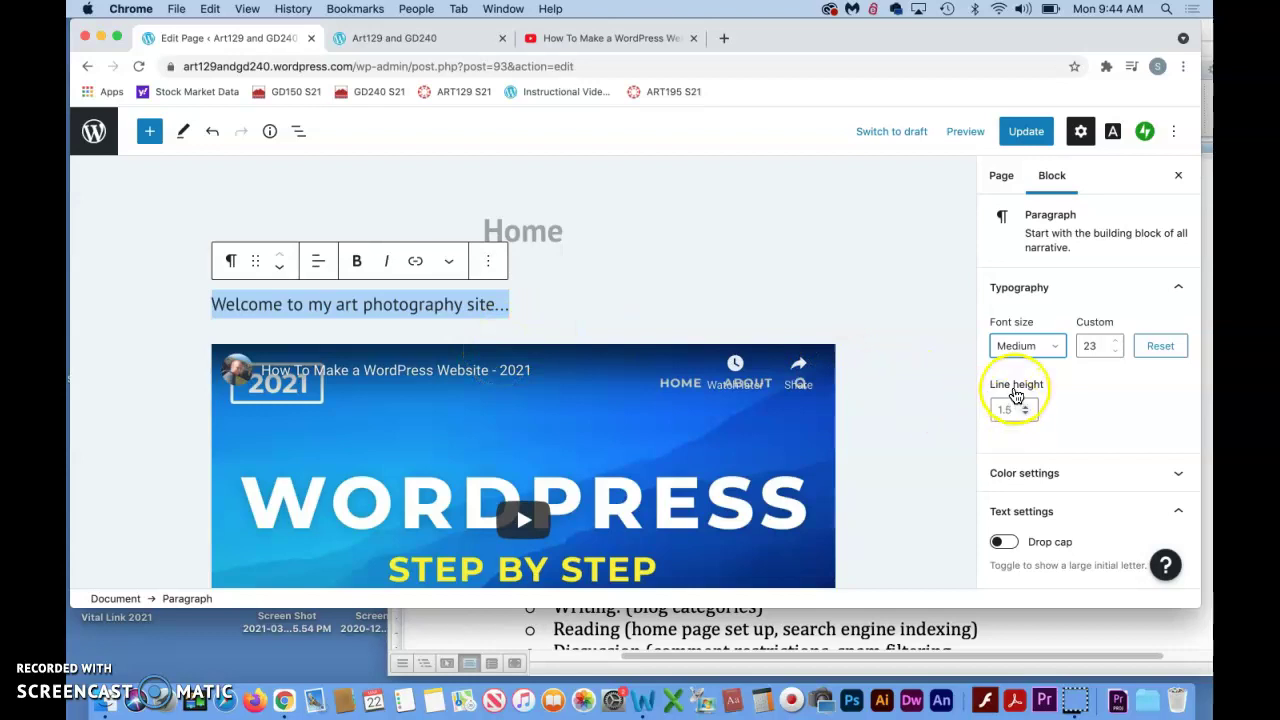
left_click(1012, 410)
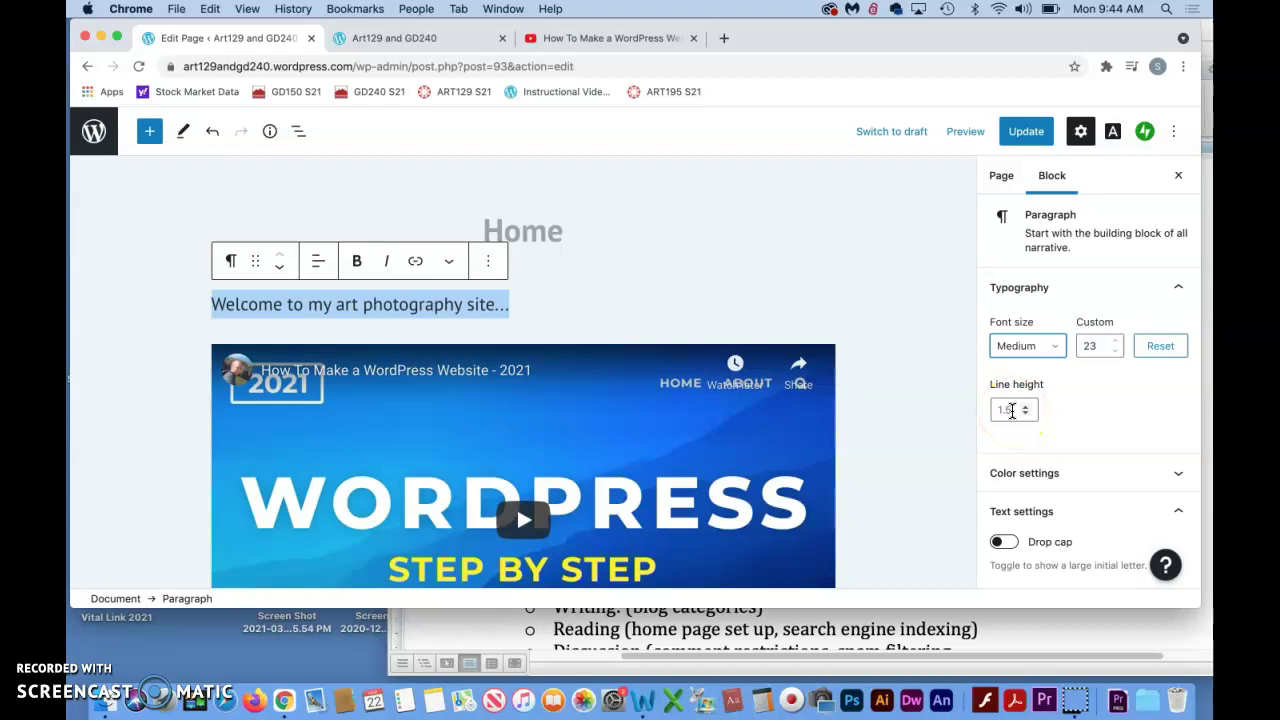
left_click(1006, 410)
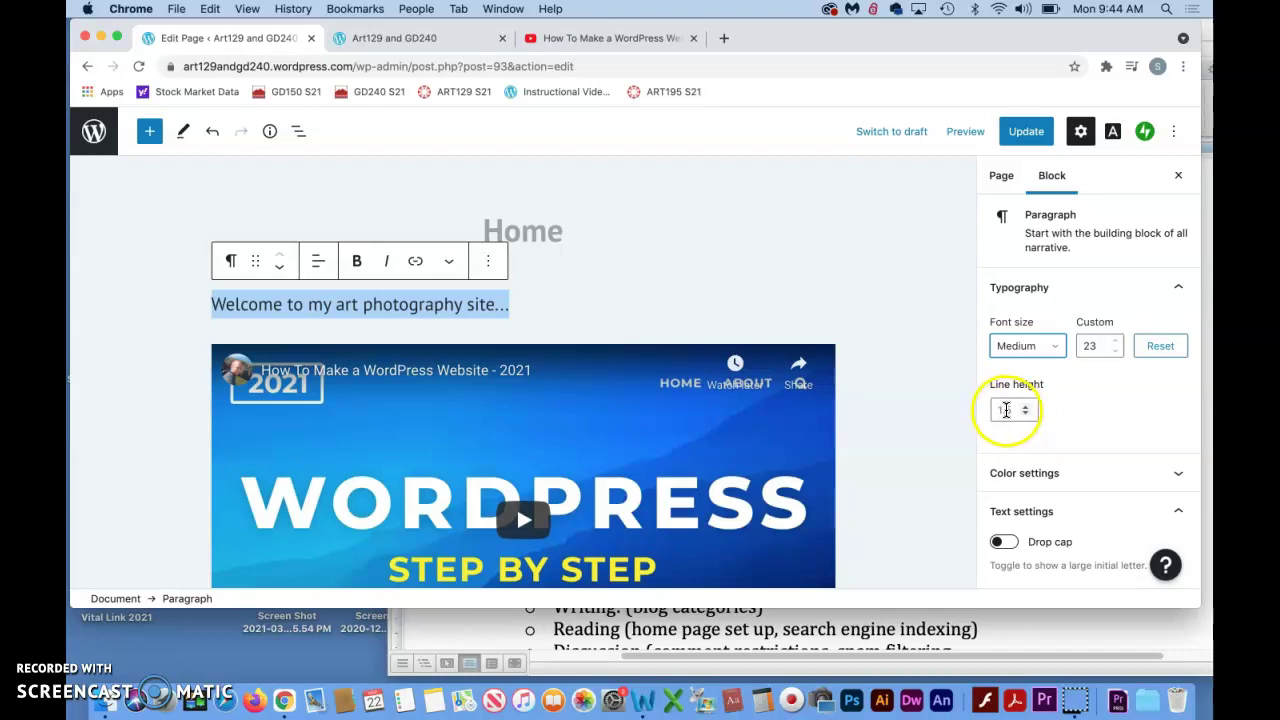
key("BackSpace")
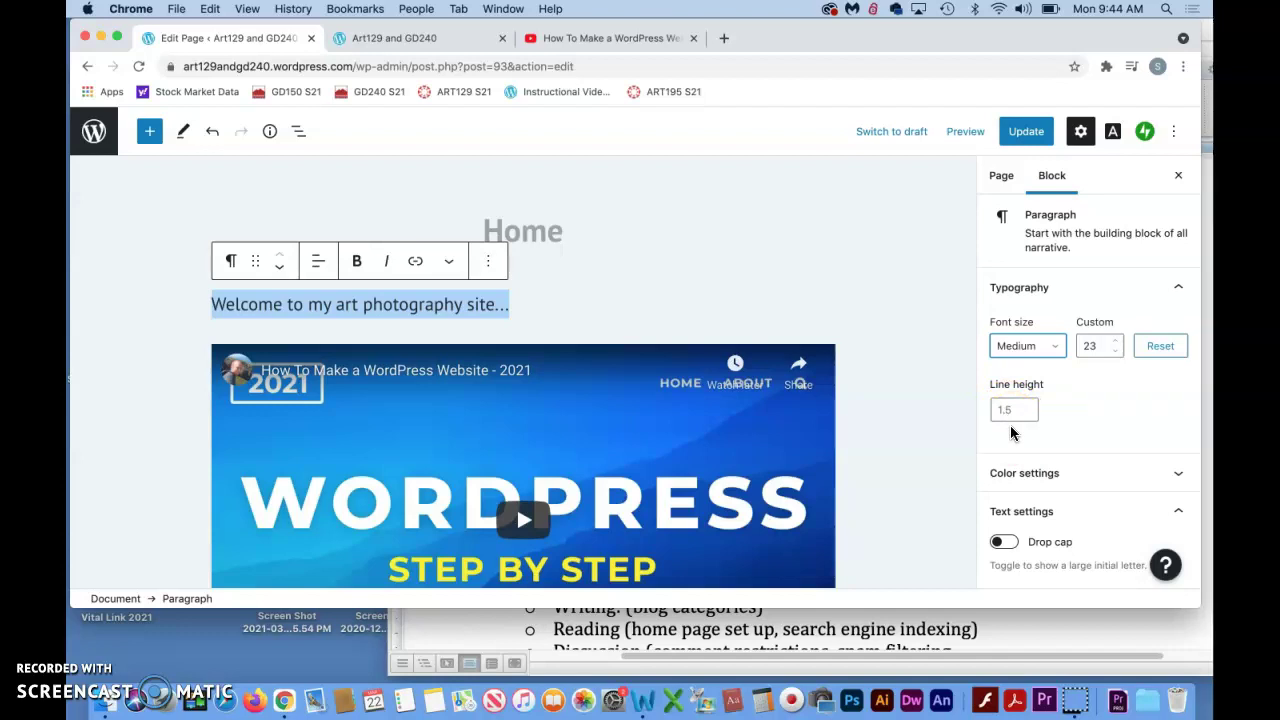
mouse_move(990, 396)
left_mouse_down()
mouse_move(619, 408)
mouse_move(279, 584)
left_mouse_up()
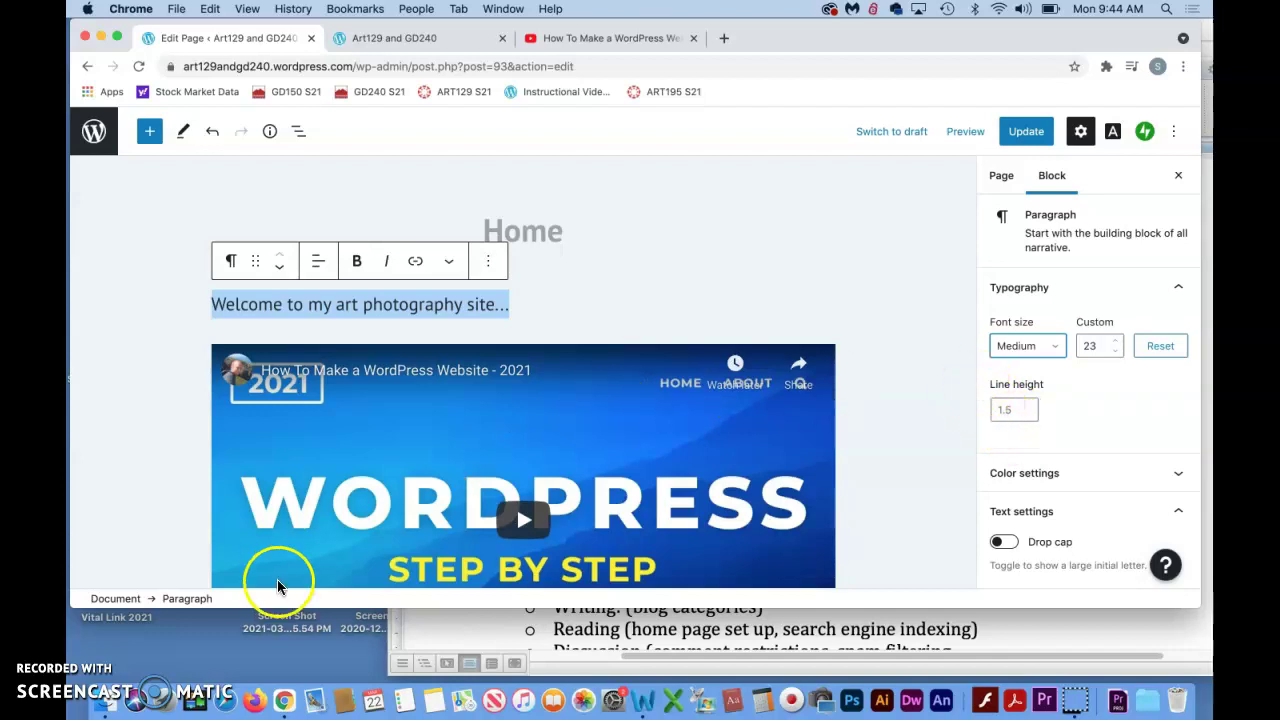
Visit the live site's Home, Paintings, Photography and Contact pages and compare their web addresses.
key("ctrl+Tab")
left_click(730, 284)
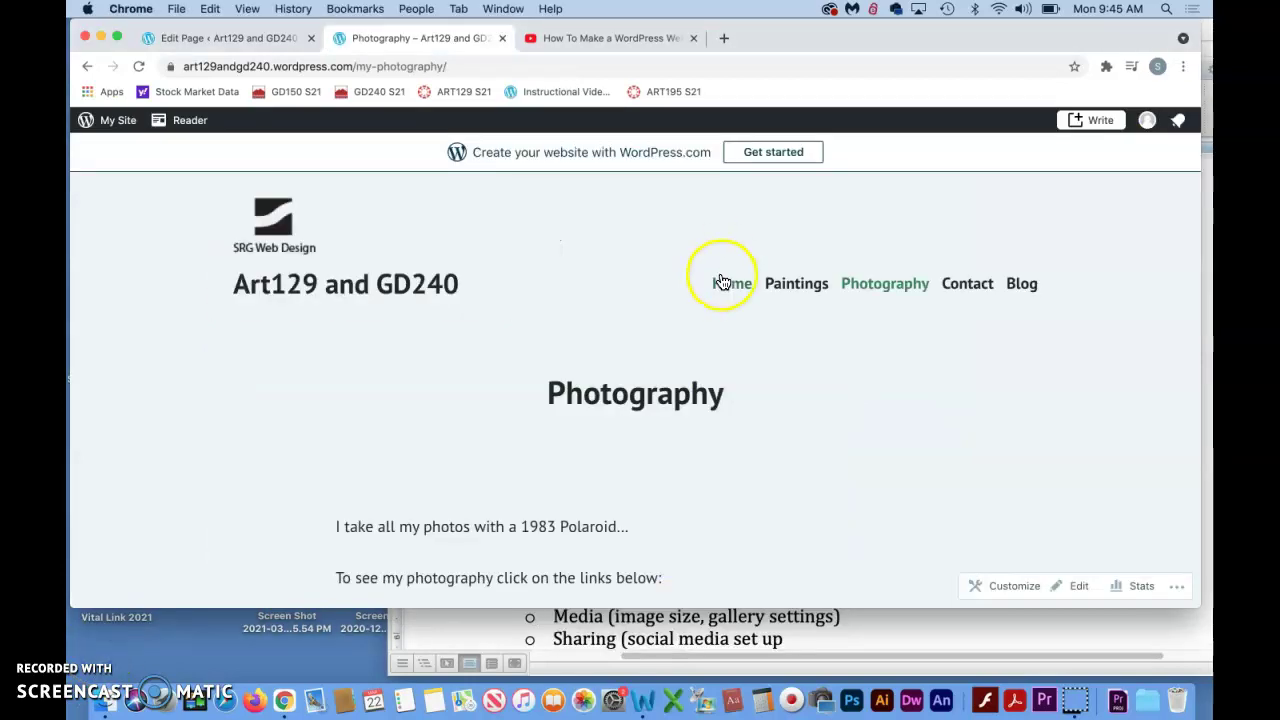
left_click(781, 286)
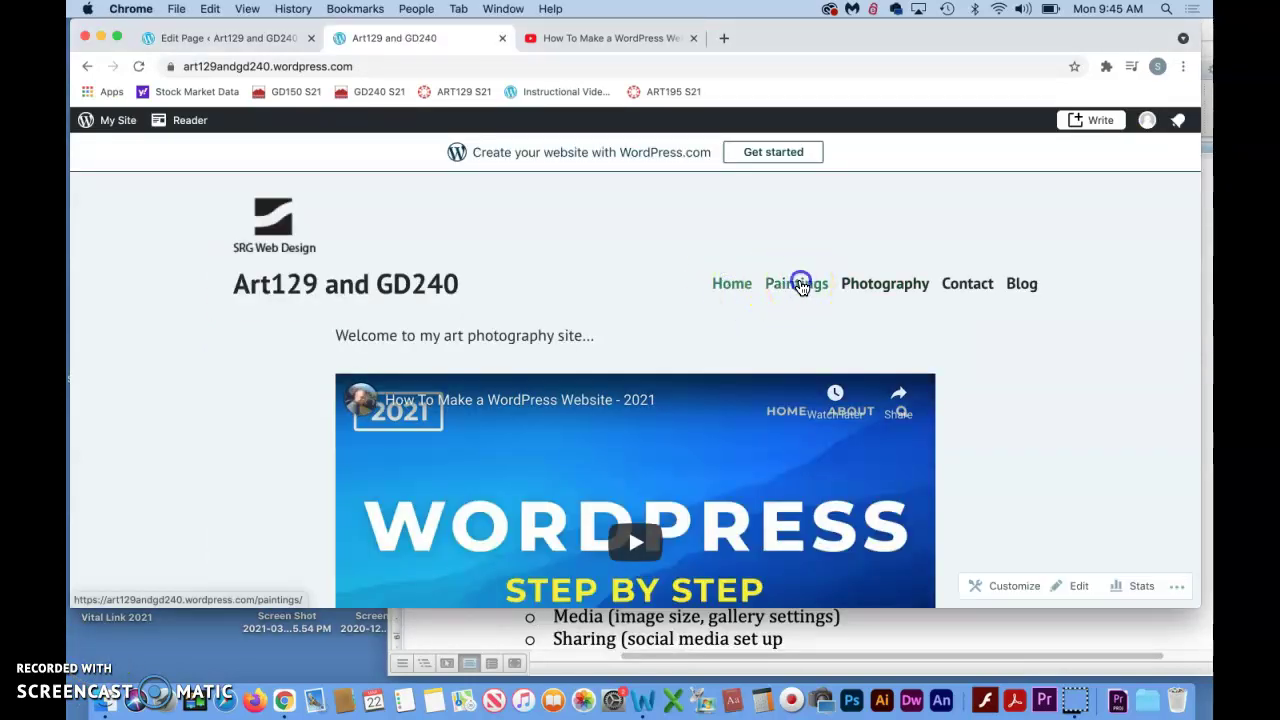
left_click(863, 286)
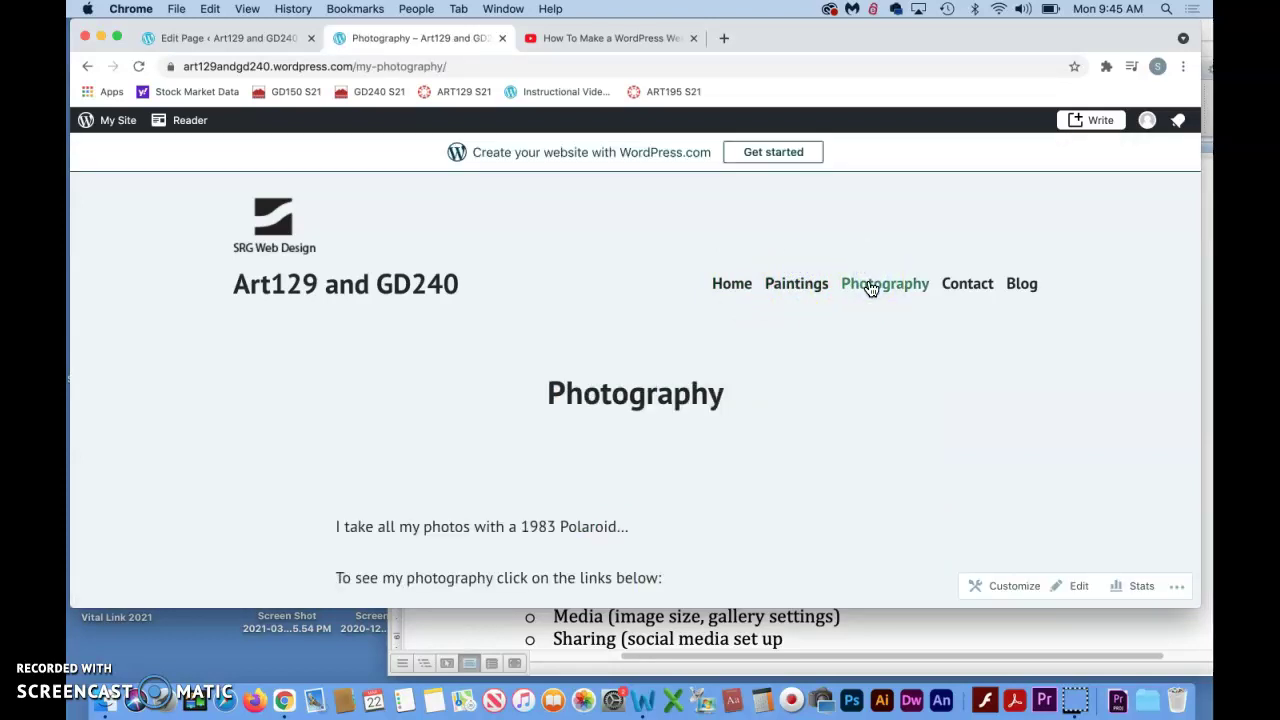
left_click(791, 283)
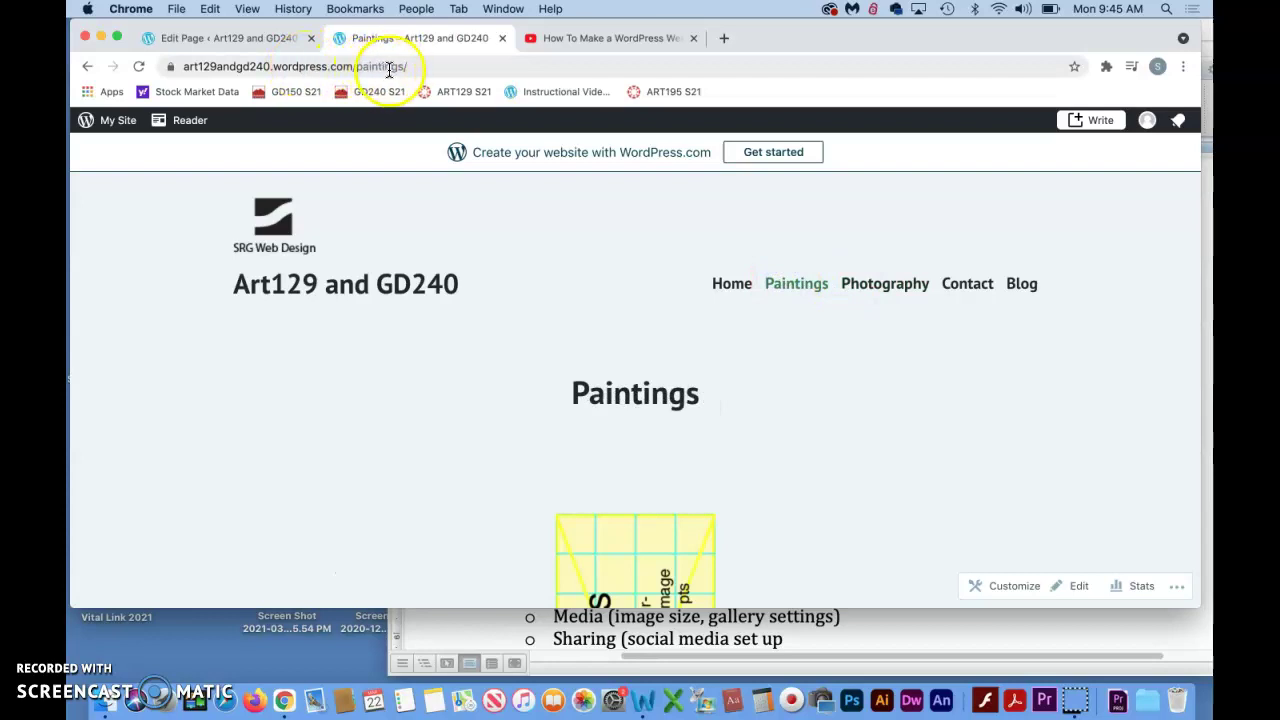
left_click(975, 286)
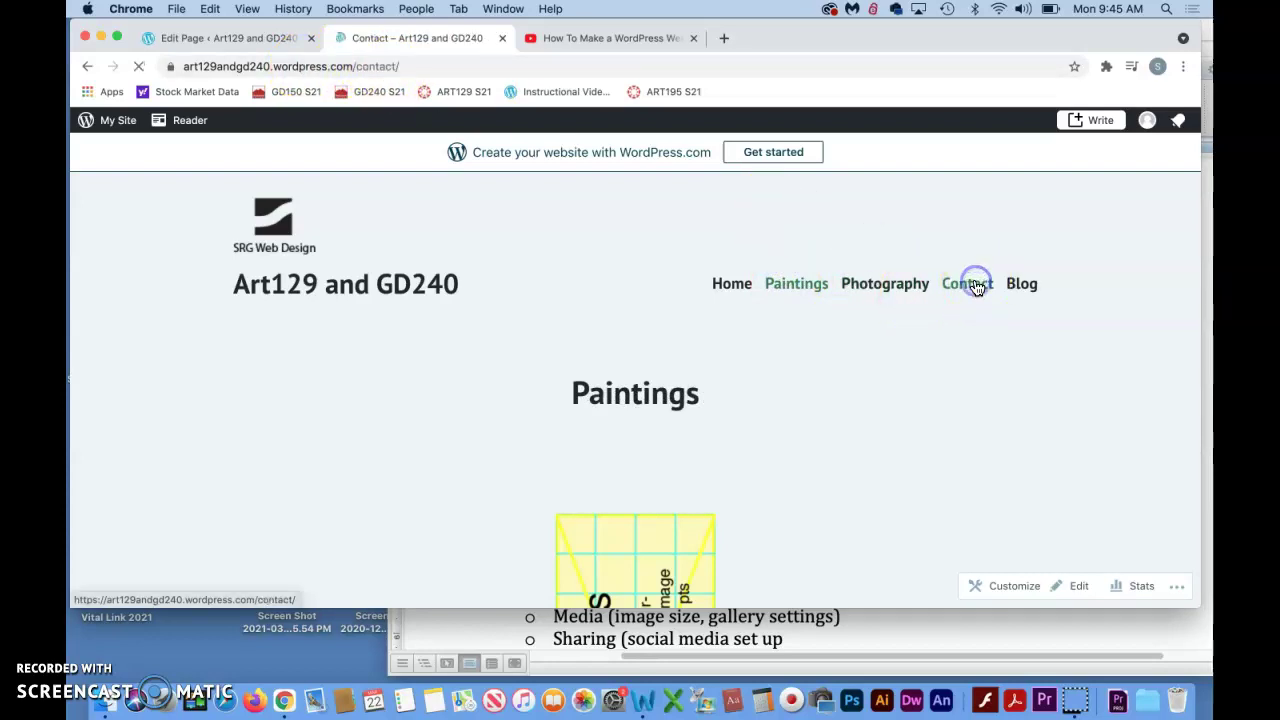
left_click(884, 290)
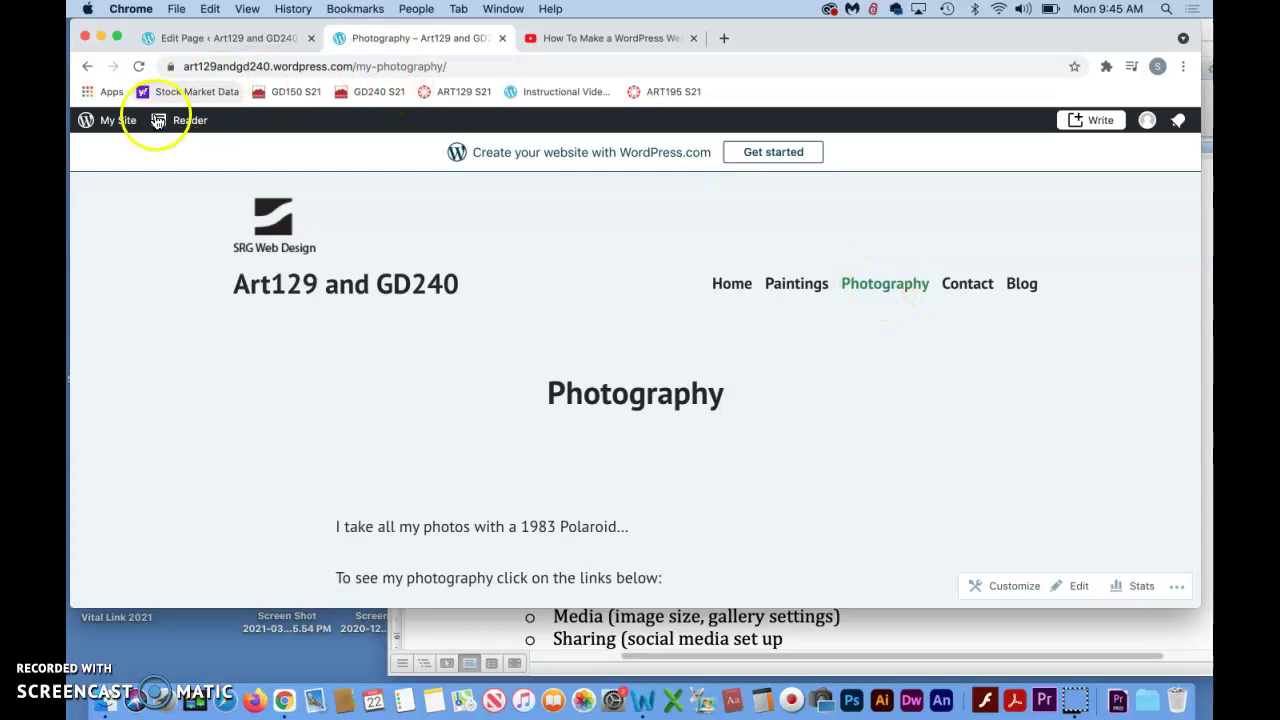
Leave the Home page editor without saving and load the admin dashboard at art129andgd240.wordpress.com/admin.
left_click(205, 38)
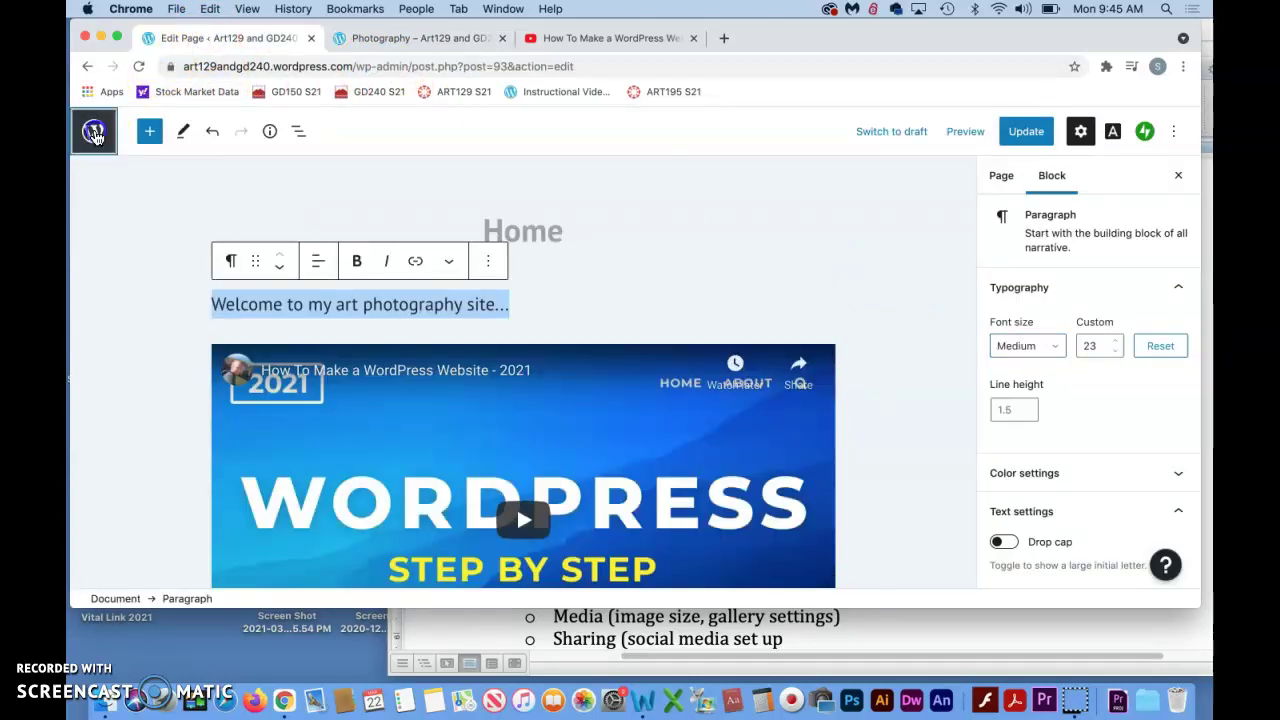
left_click(94, 131)
left_click(105, 672)
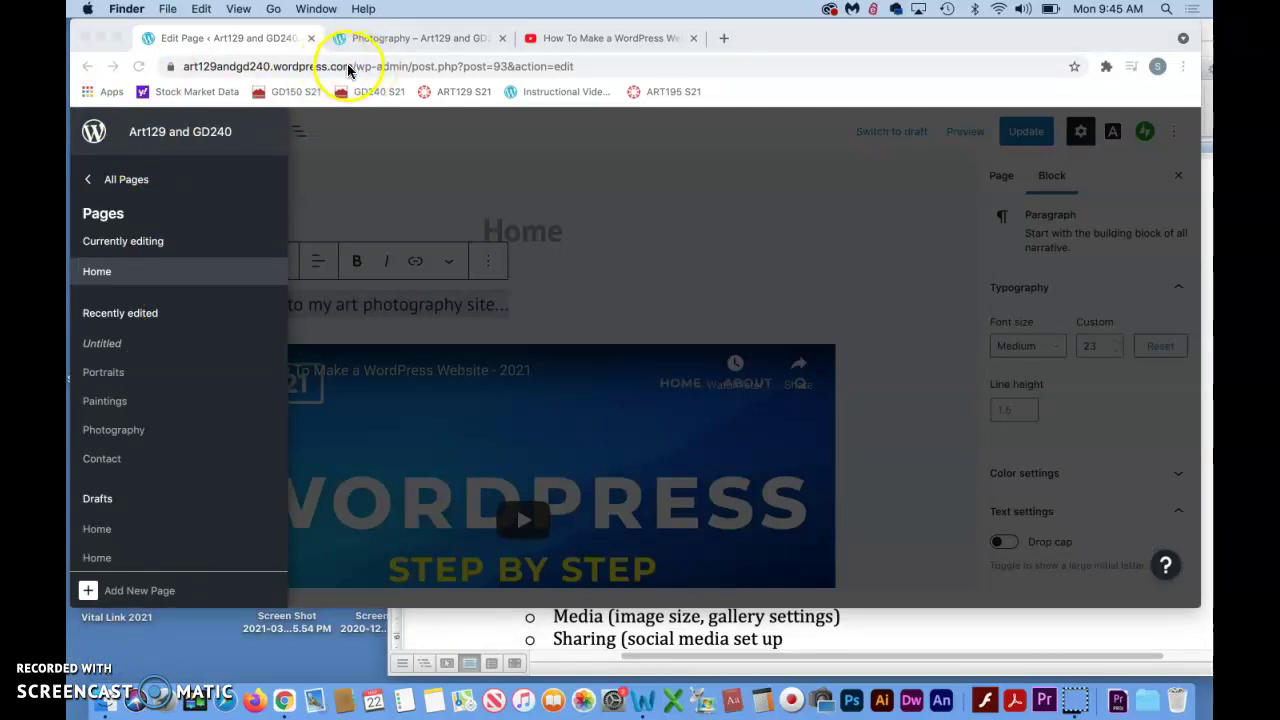
left_click(364, 66)
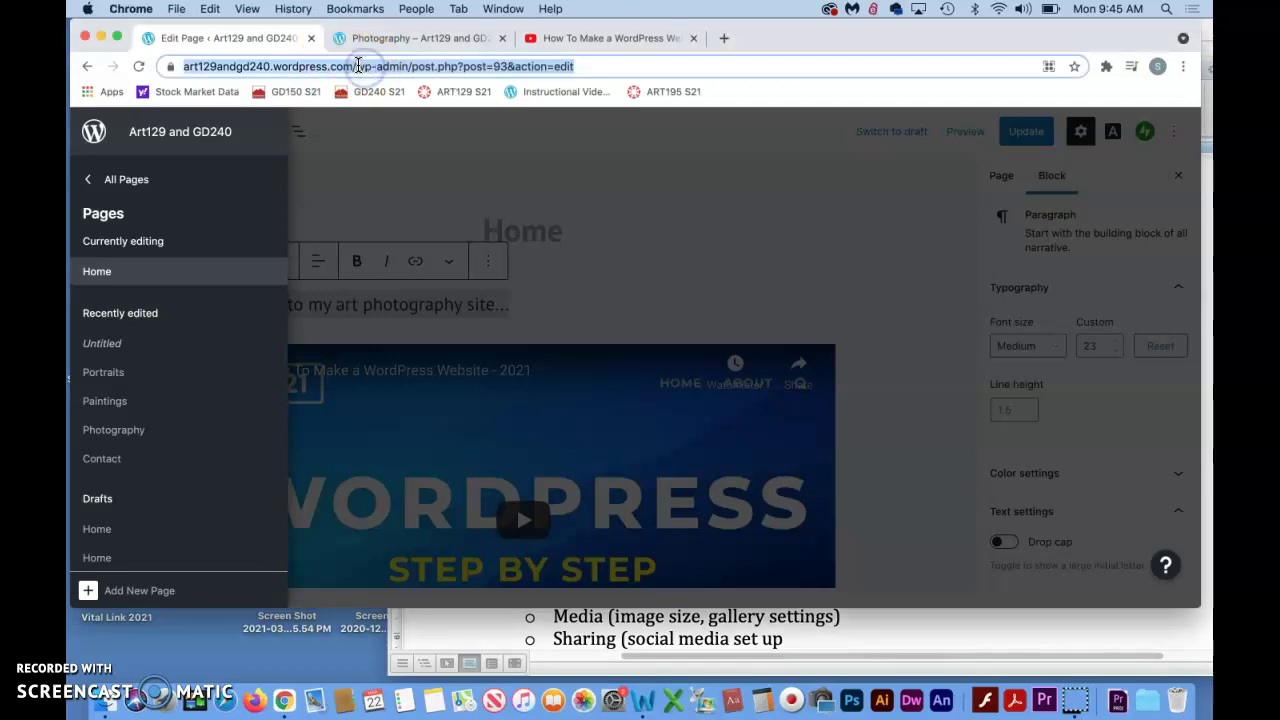
left_click(358, 66)
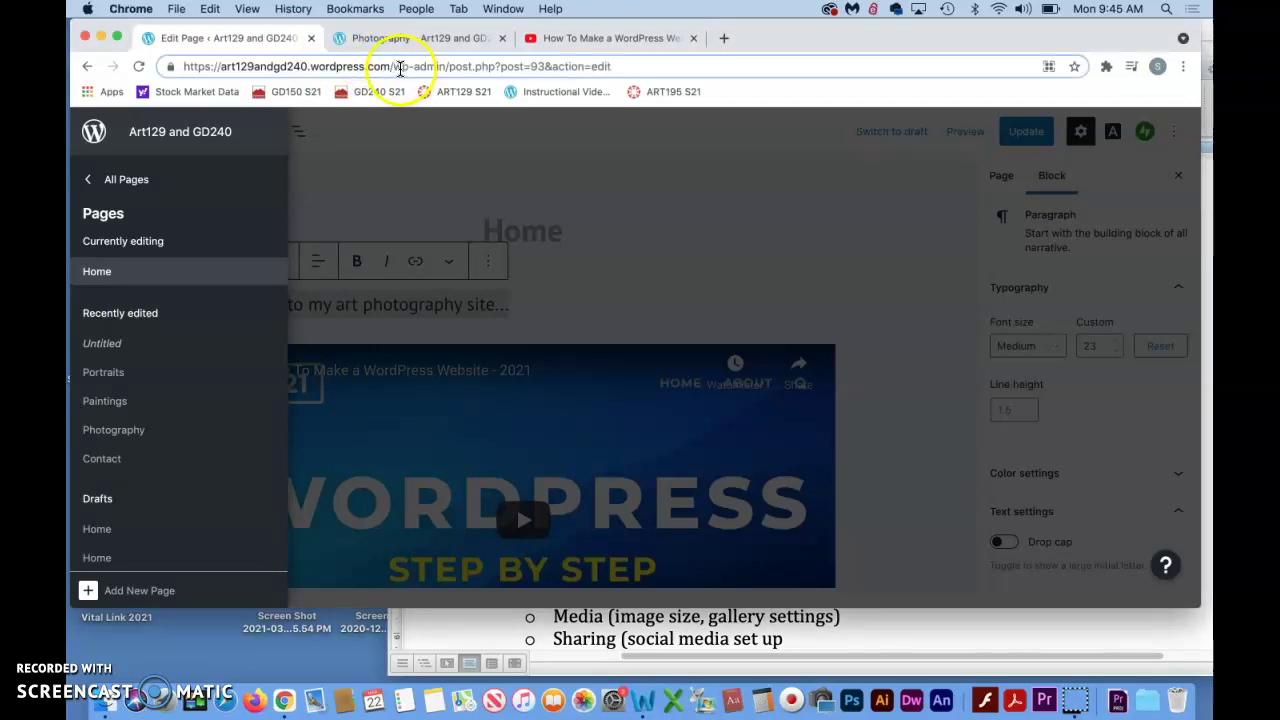
left_click_drag(401, 67, 687, 64)
key("BackSpace")
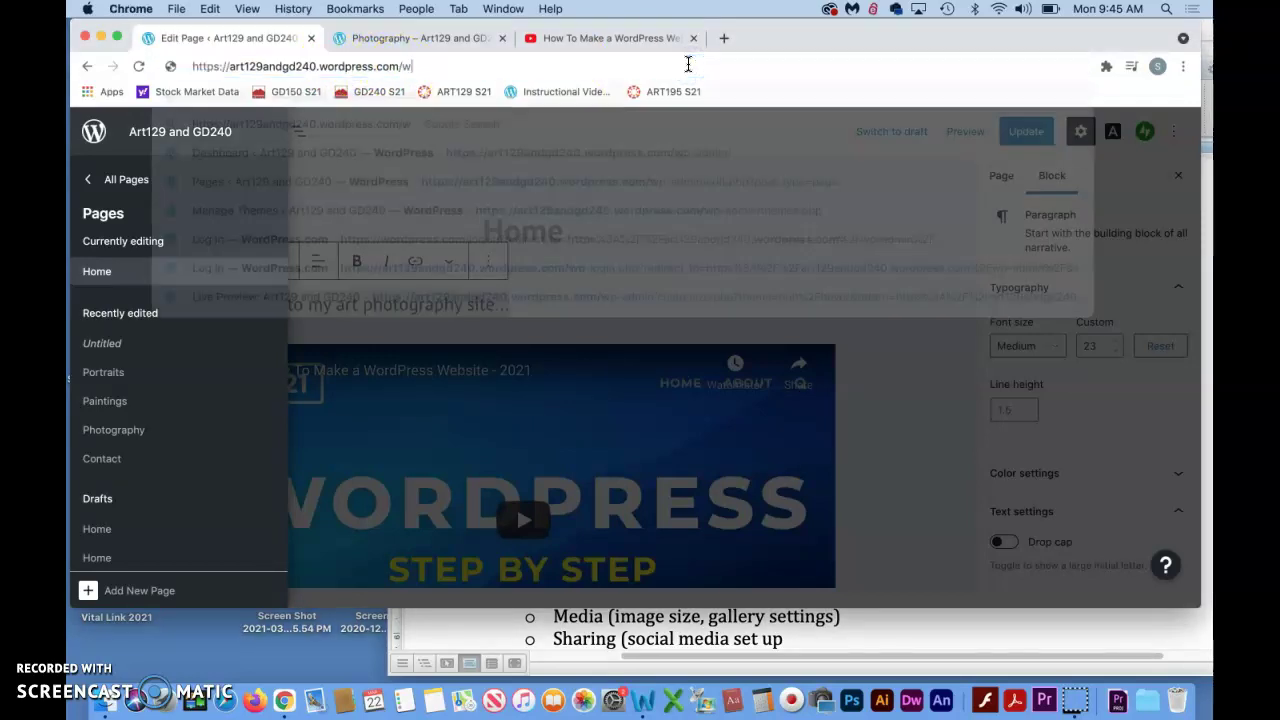
type("admin")
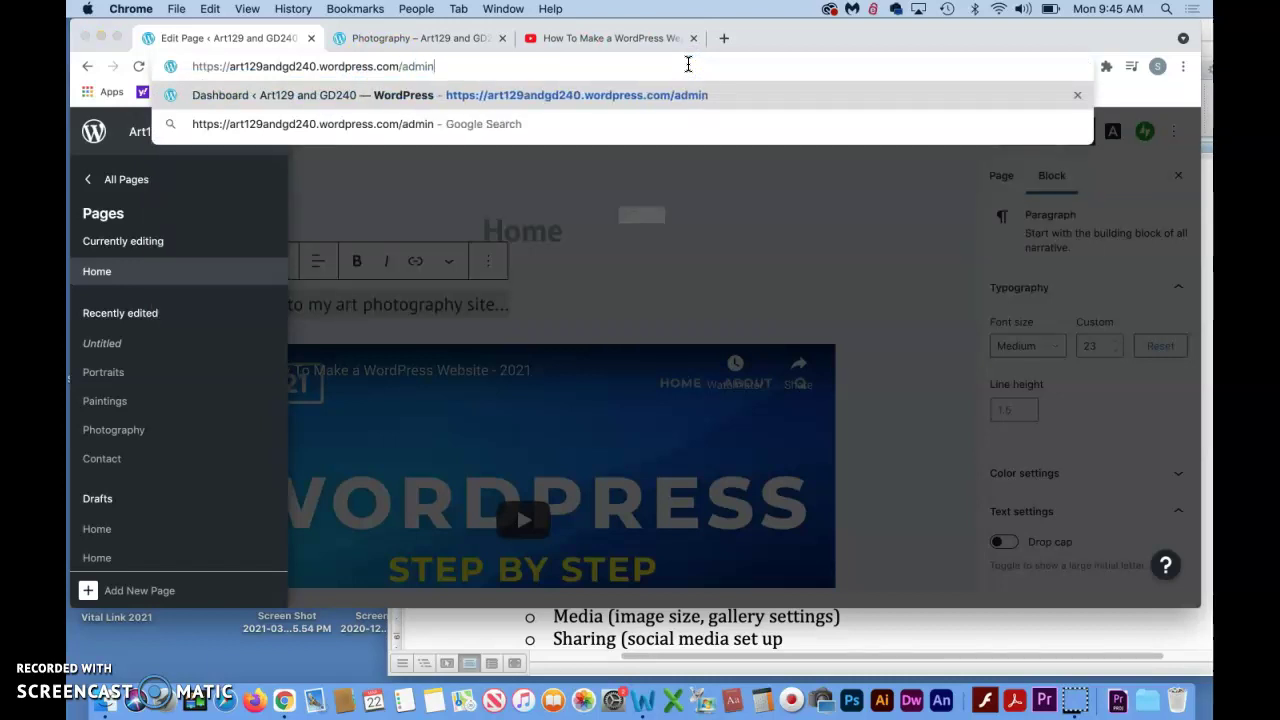
key("Return")
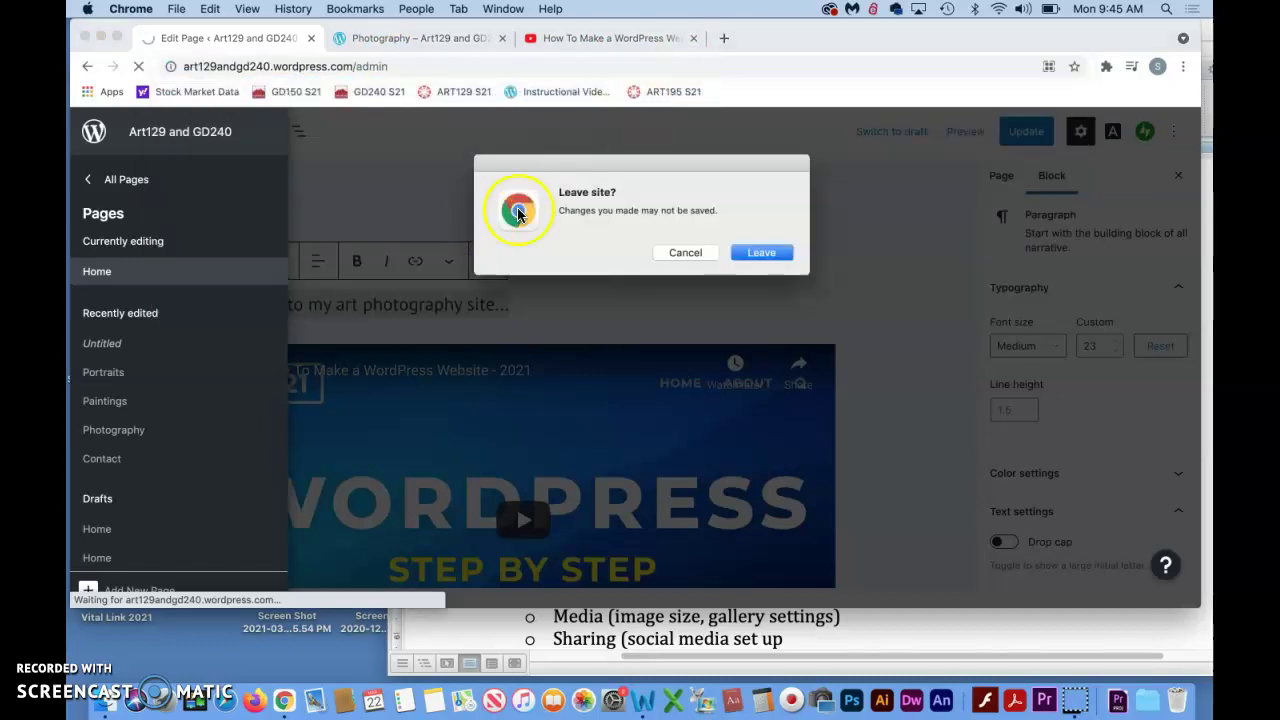
left_click(760, 254)
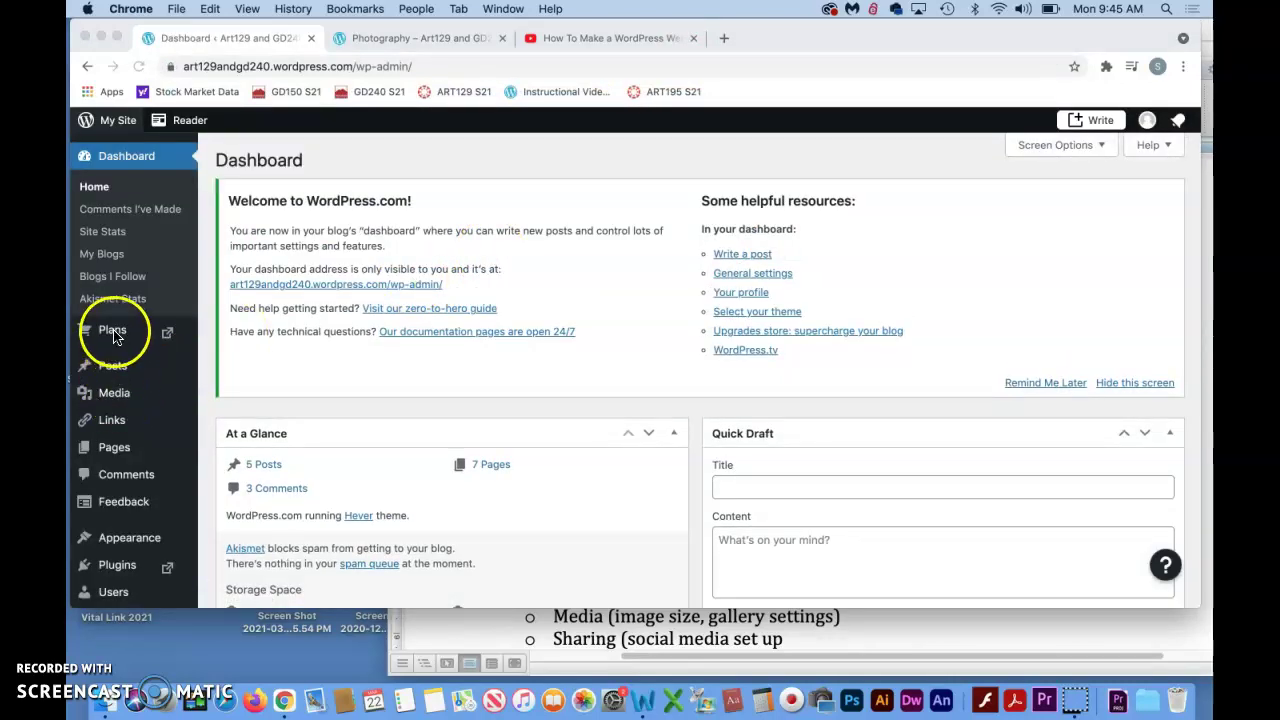
Find the Photography page in the list of all pages and examine its title and slug in Quick Edit.
left_click(117, 455)
mouse_move(117, 454)
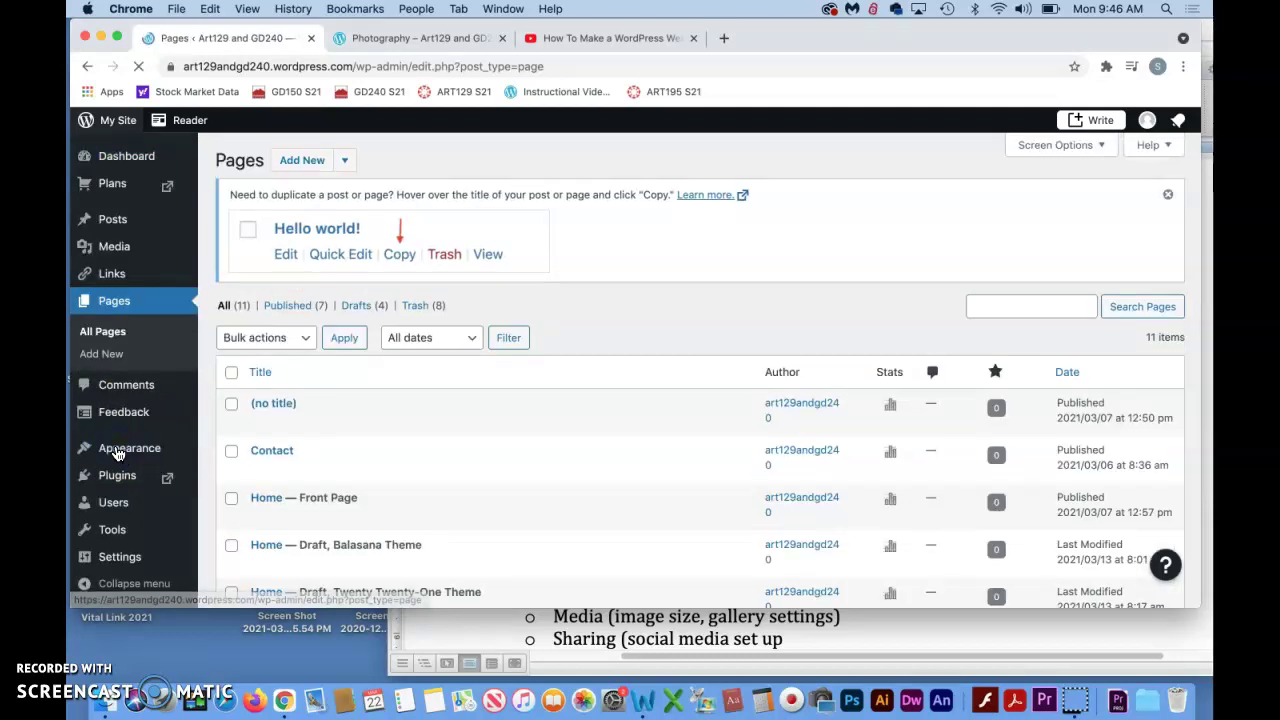
left_click(385, 449)
scroll(385, 449, "down", 1)
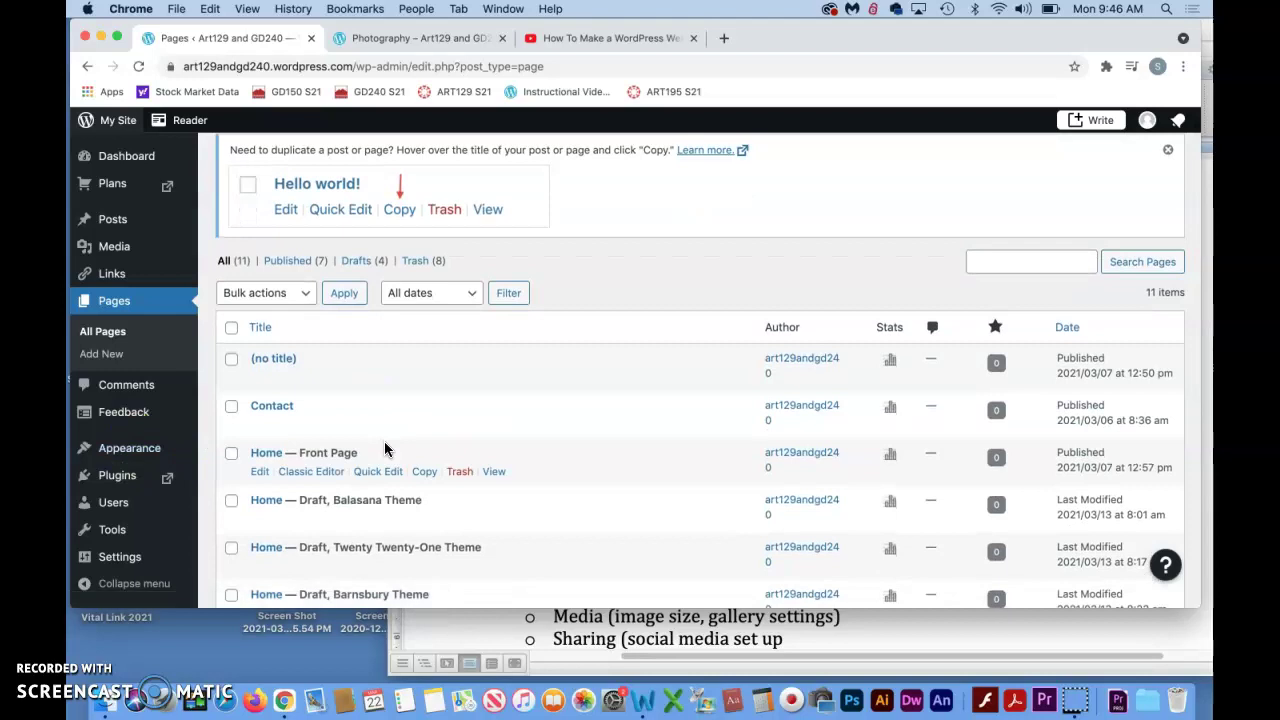
scroll(385, 449, "down", 4)
scroll(384, 449, "down", 2)
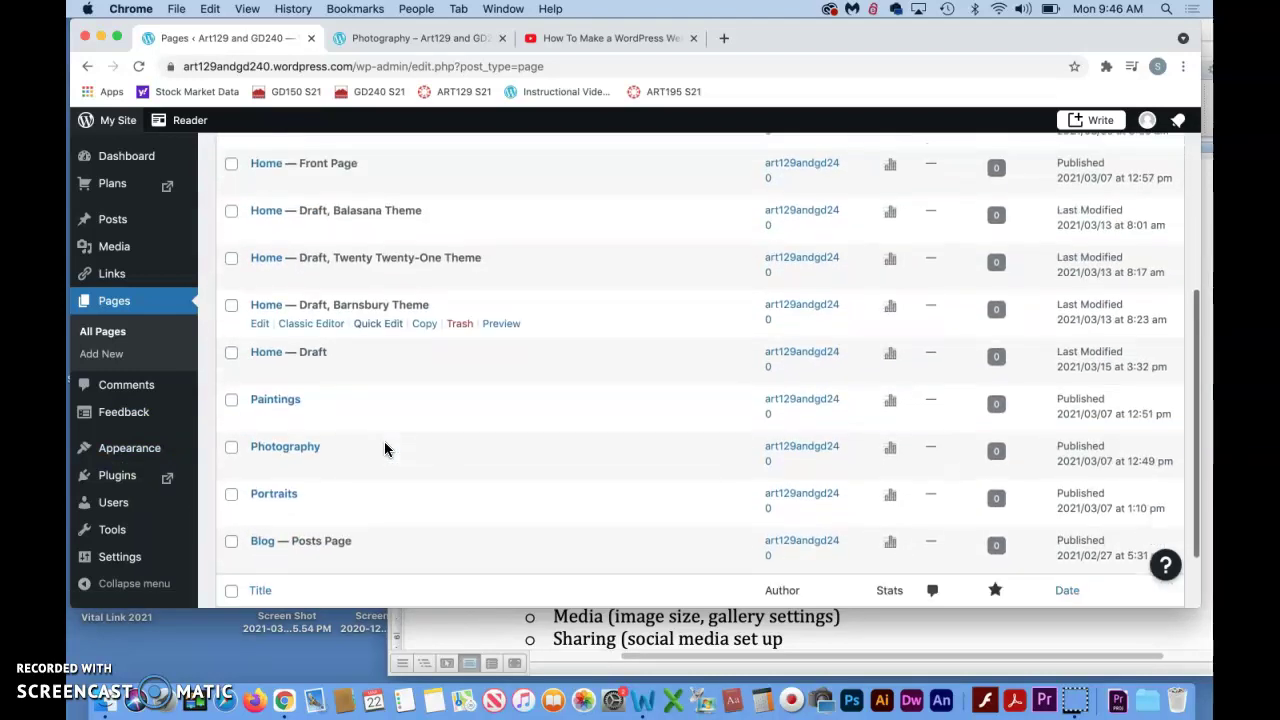
left_click(379, 430)
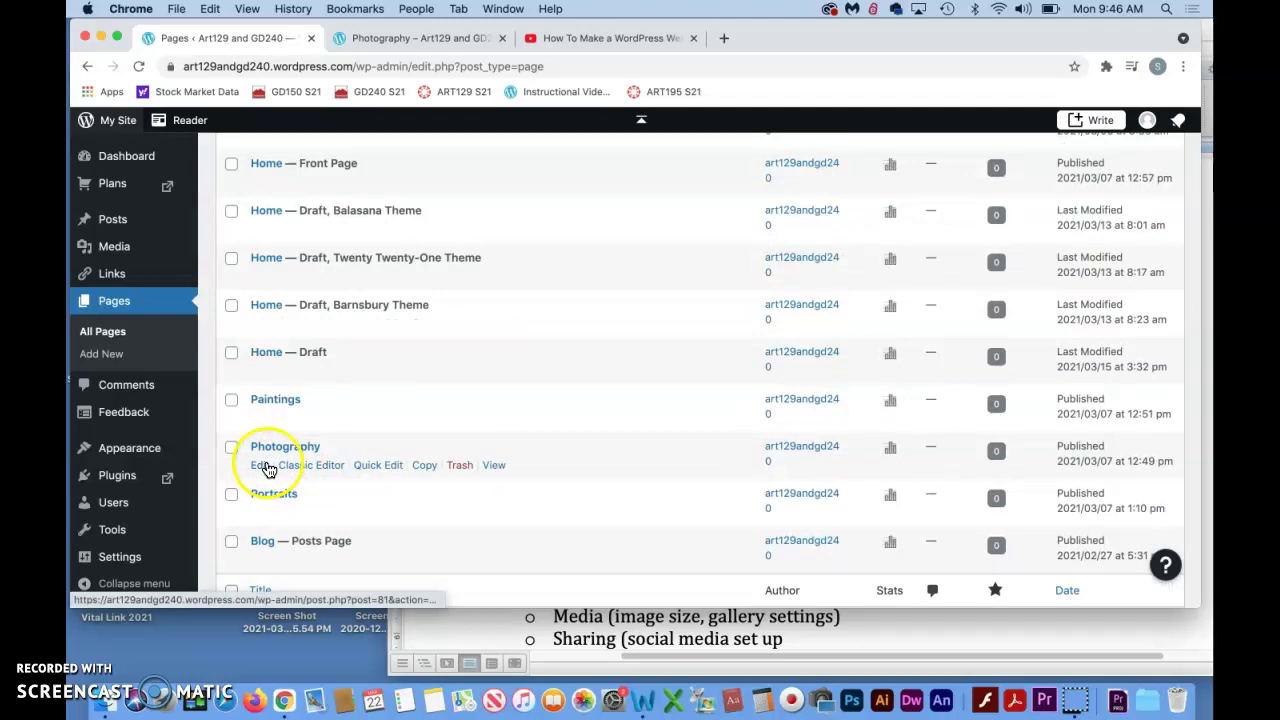
left_click(380, 466)
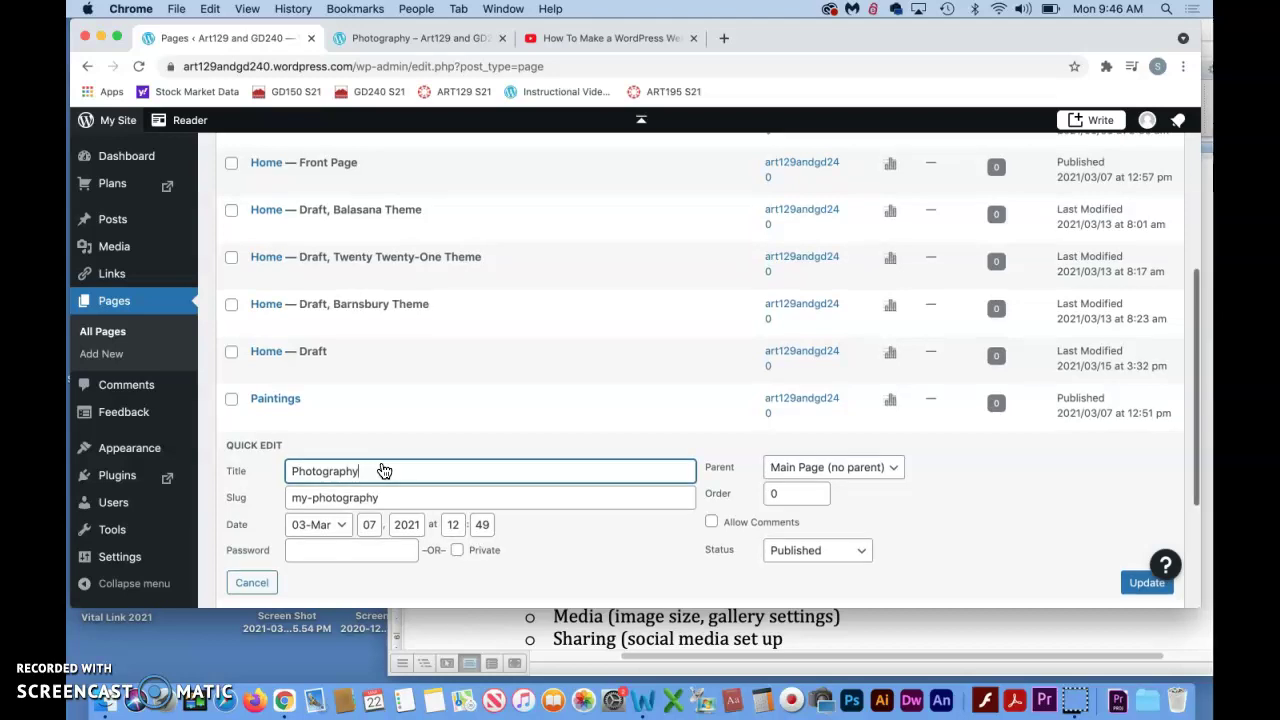
scroll(383, 470, "down", 2)
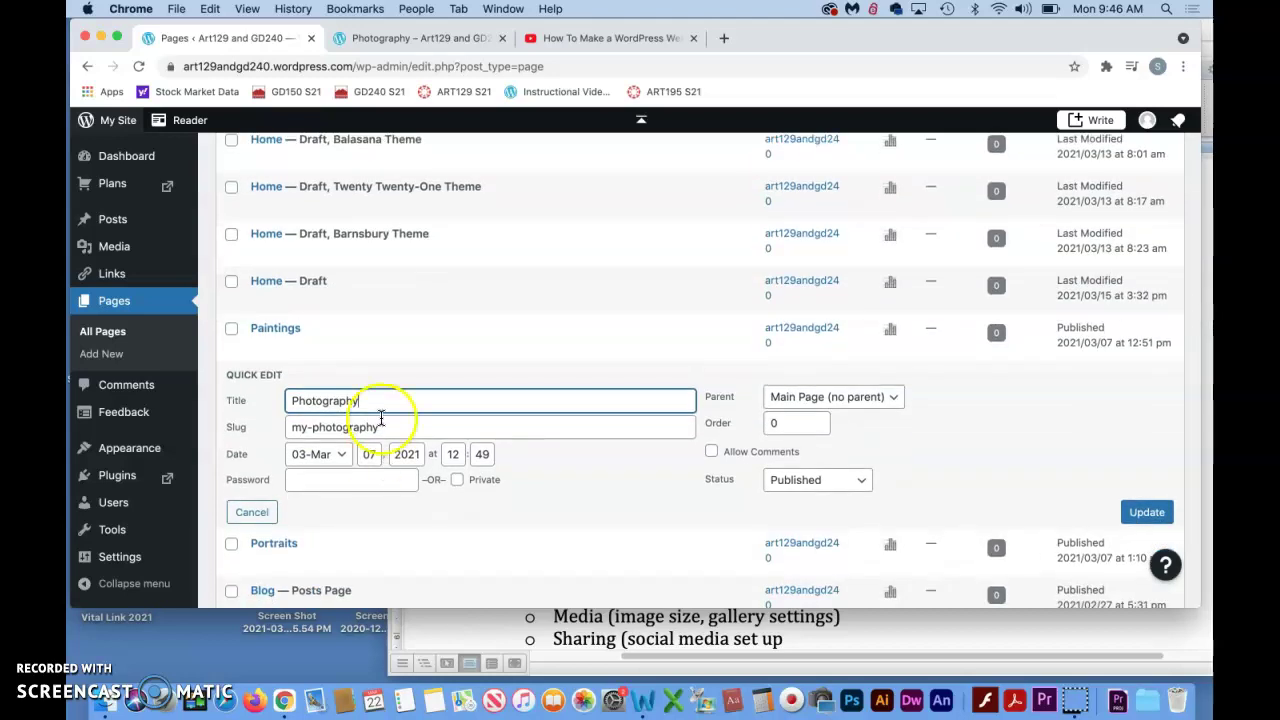
Inspect the Paintings page's permalink slug in the page editor and go back to the pages list.
mouse_move(330, 347)
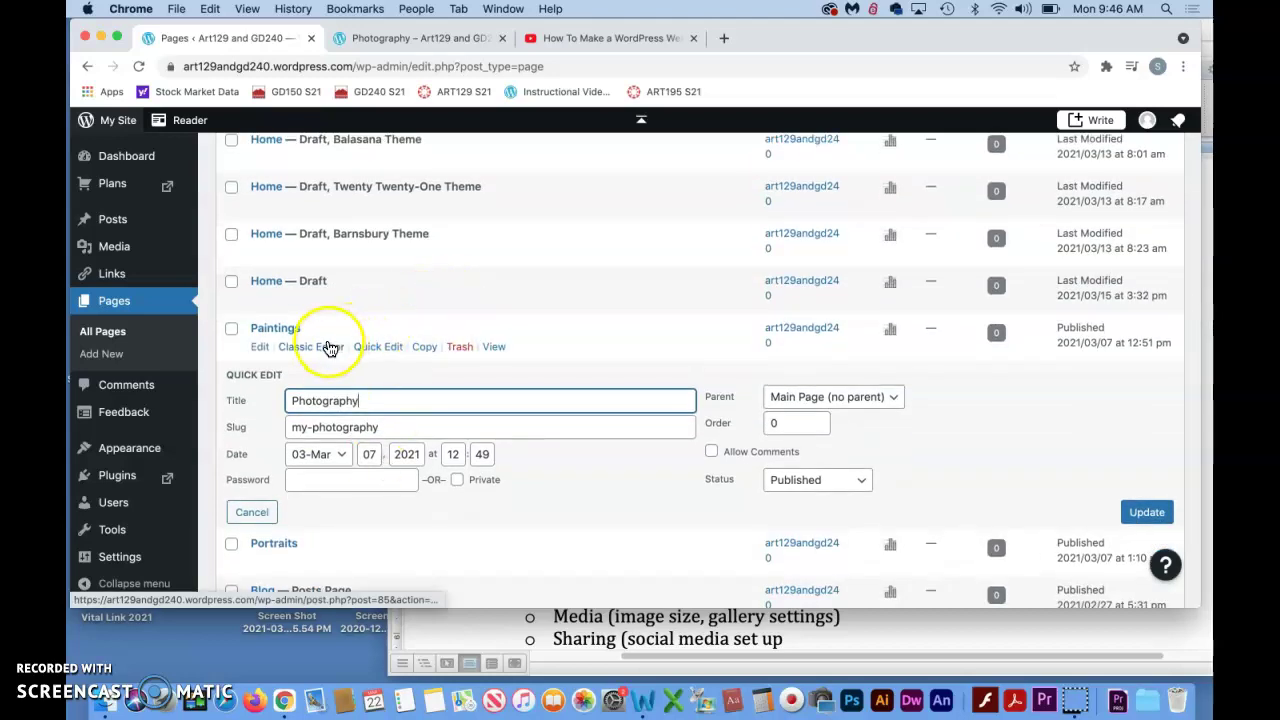
left_click(259, 348)
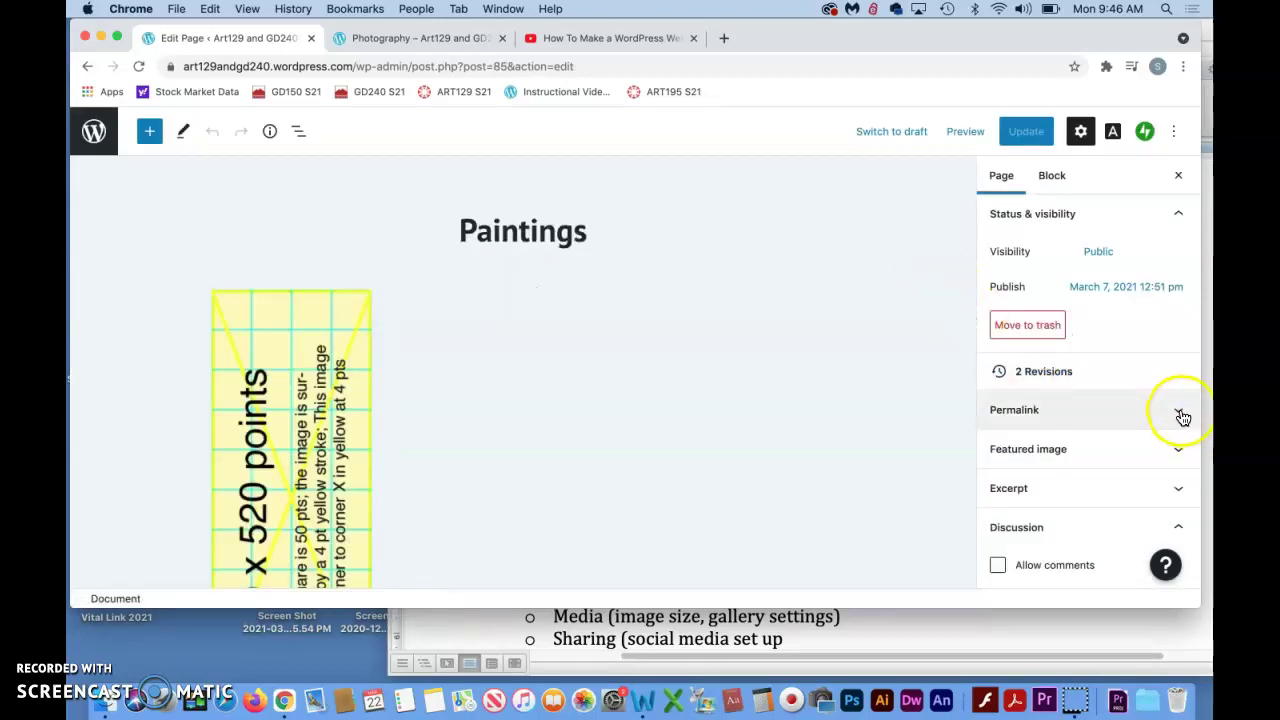
left_click(1178, 412)
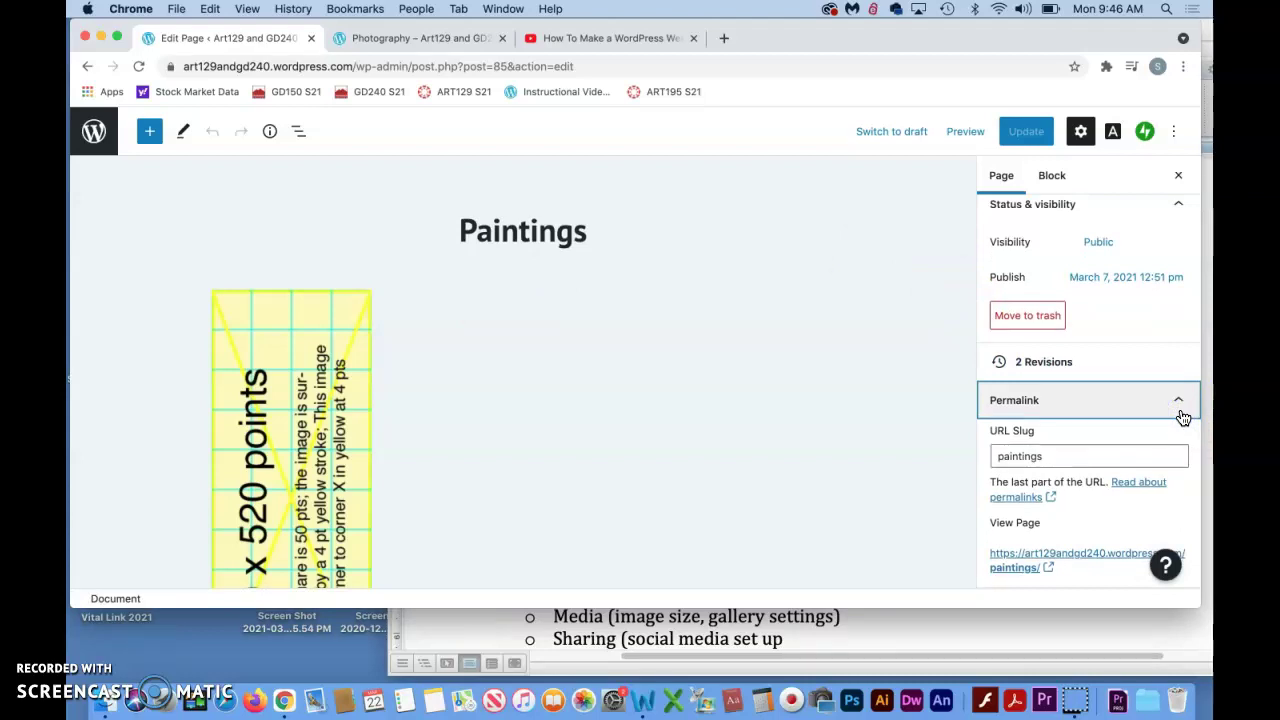
left_click(1180, 405)
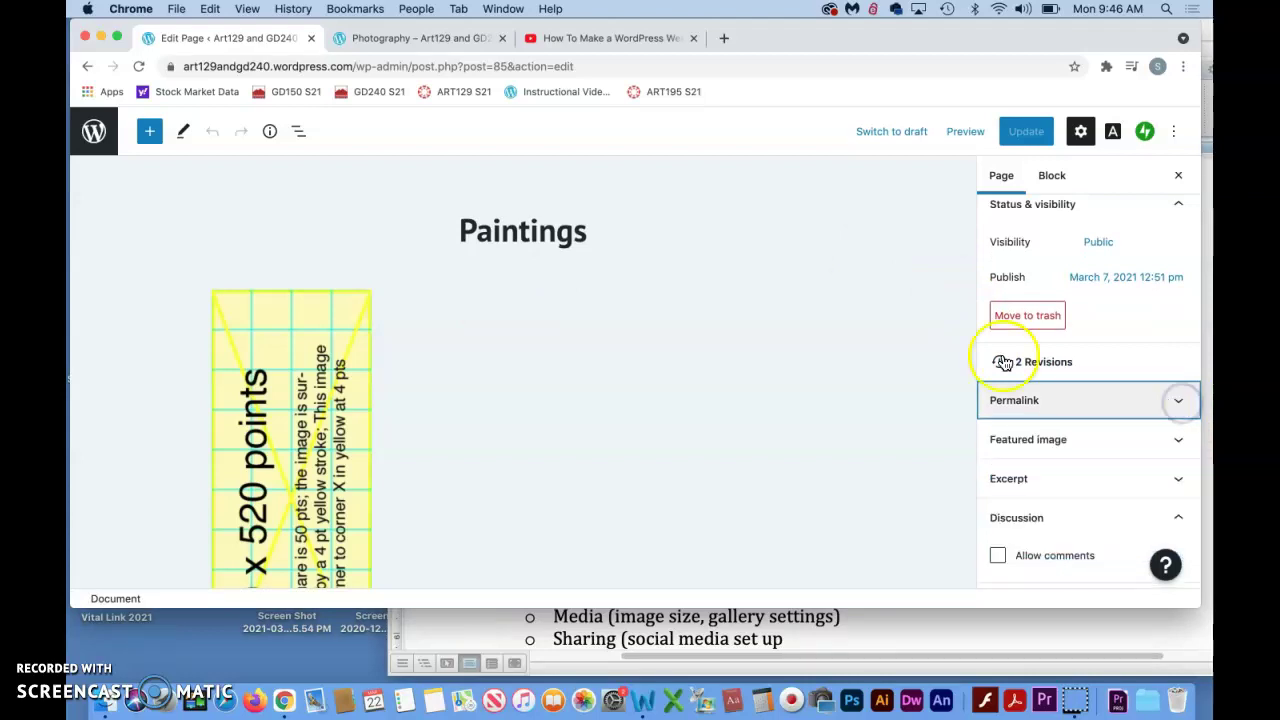
left_click(87, 67)
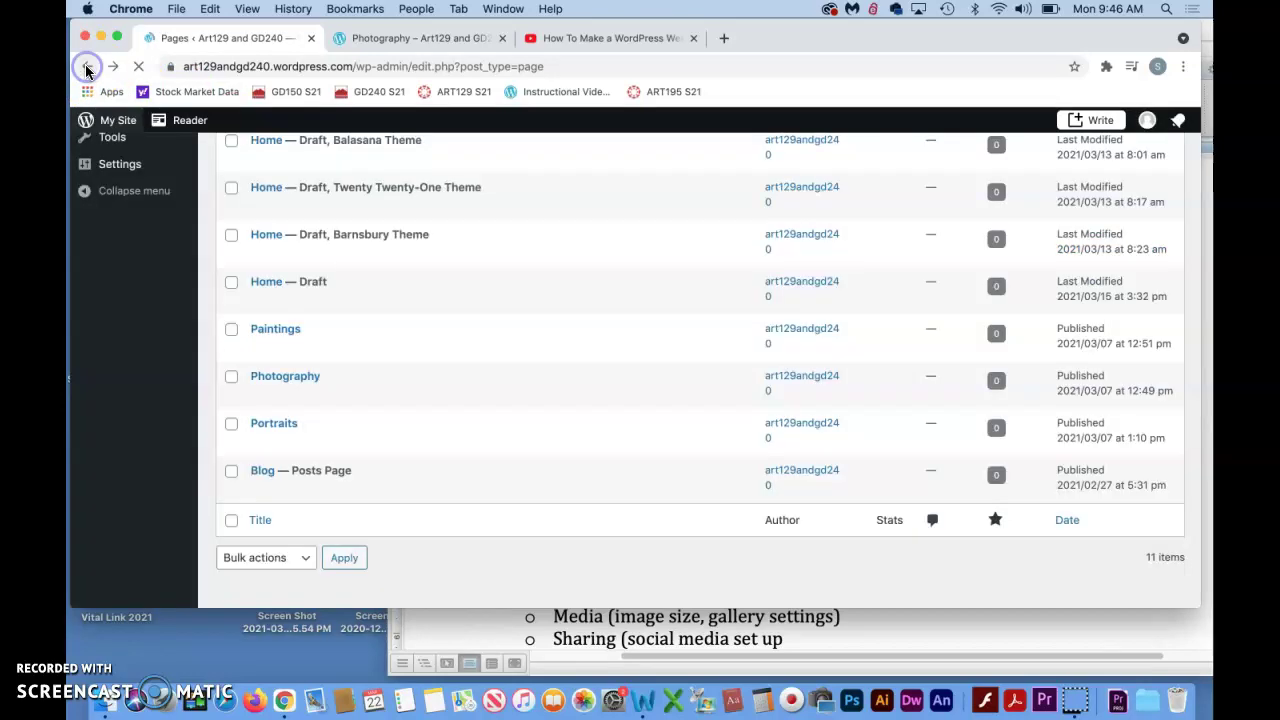
Open Quick Edit for the Photography page in the pages list and compare its title with its slug.
mouse_move(392, 357)
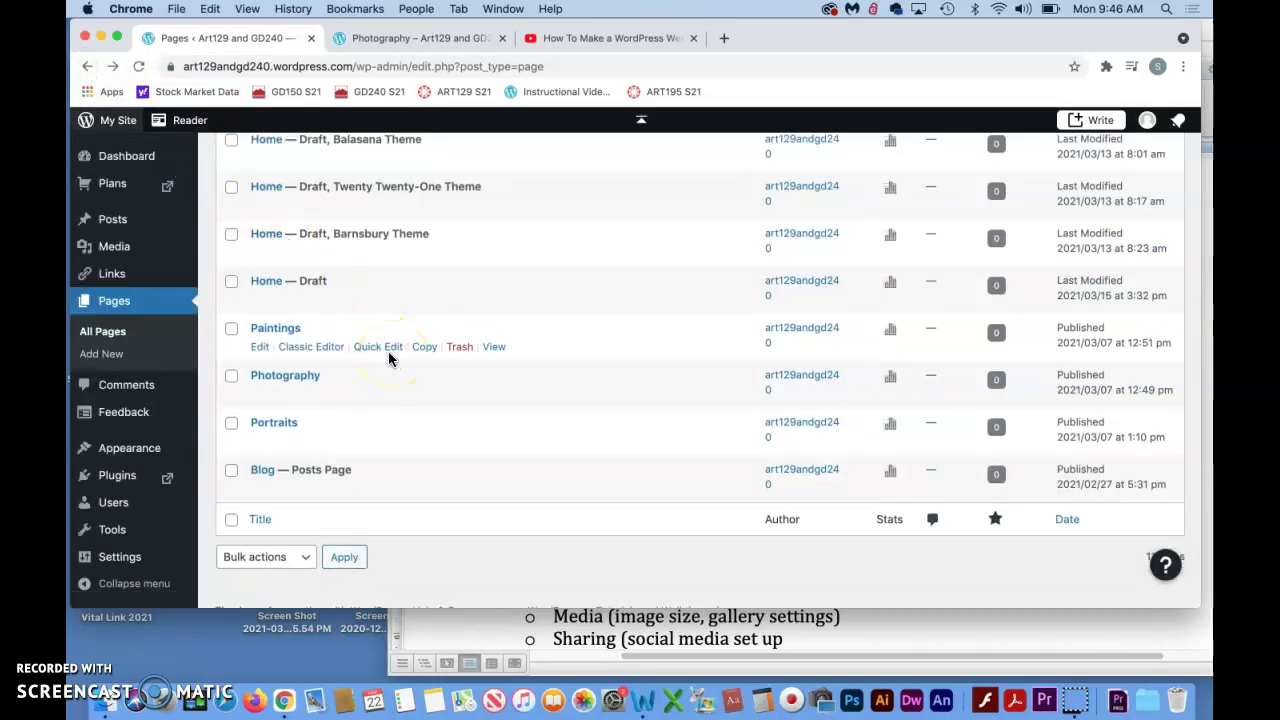
left_click(106, 657)
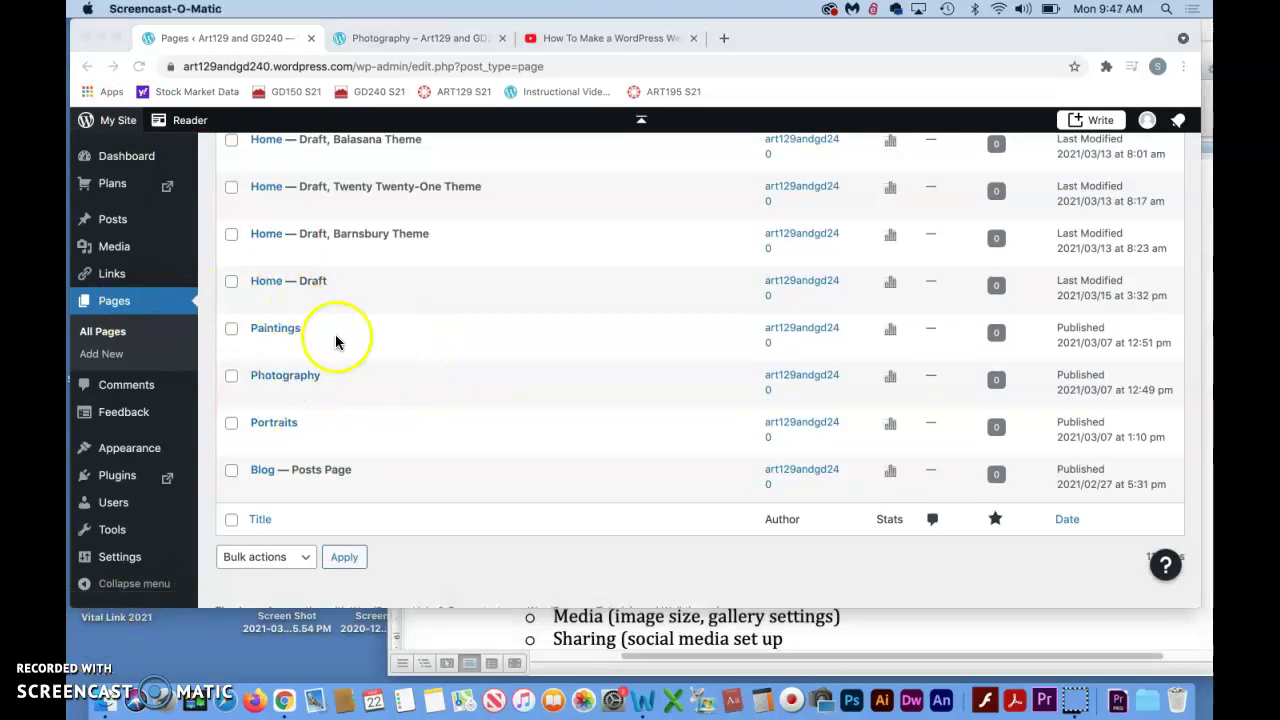
scroll(335, 342, "up", 3)
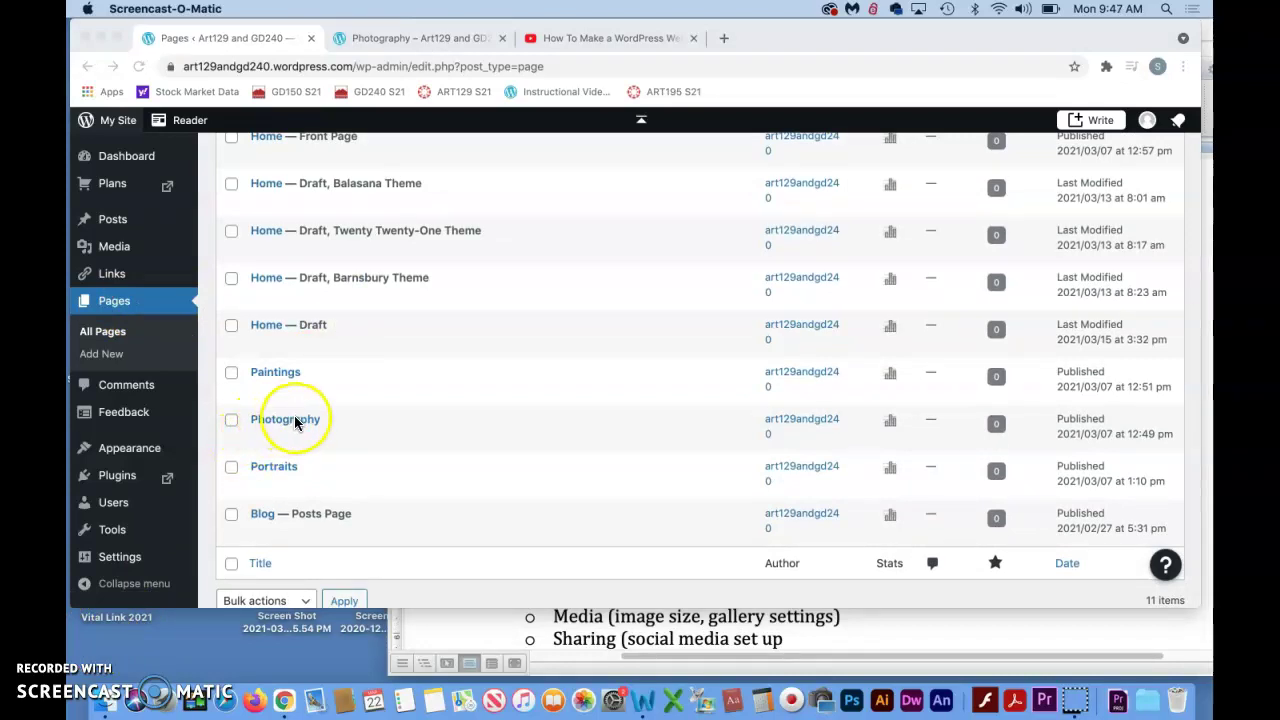
left_click(258, 442)
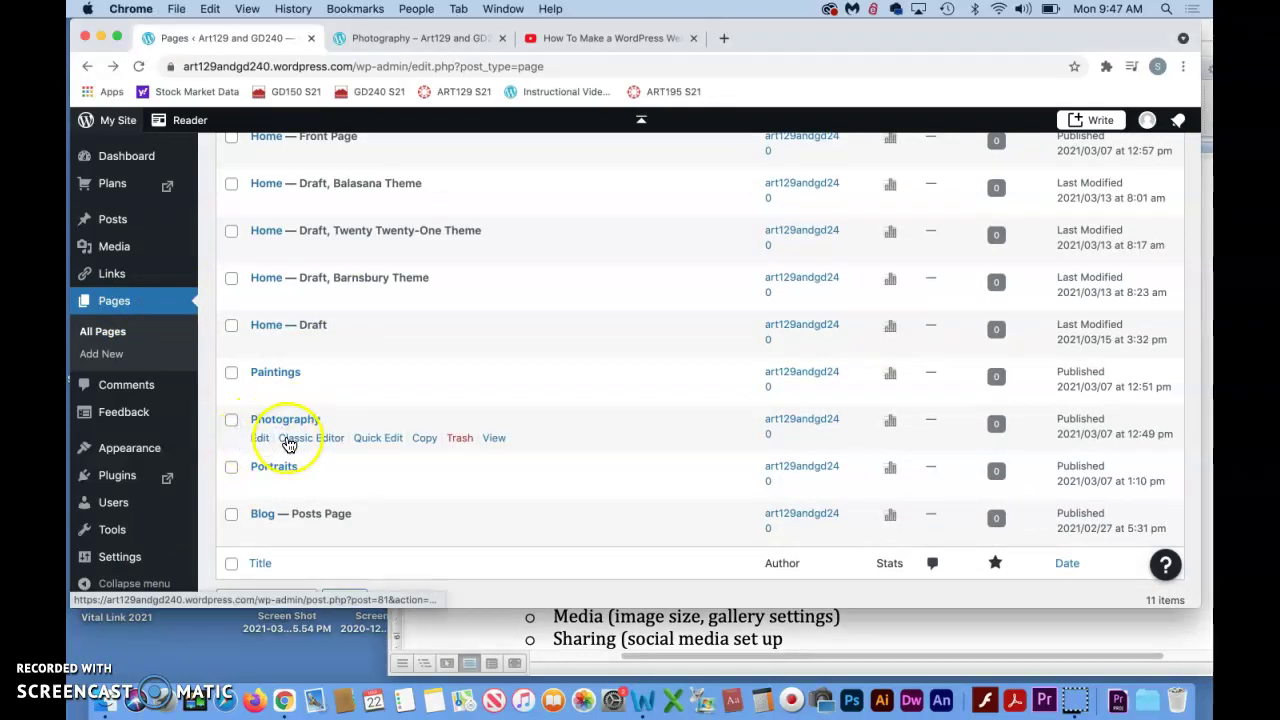
left_click(368, 439)
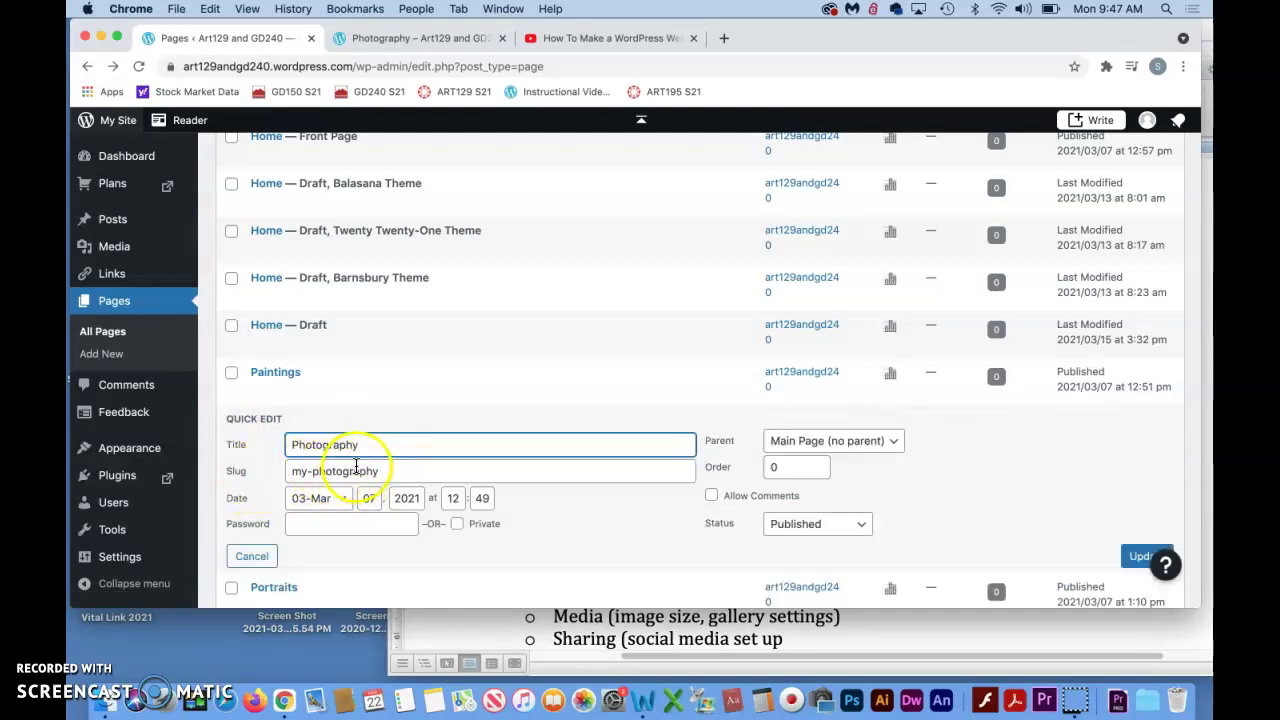
mouse_move(286, 323)
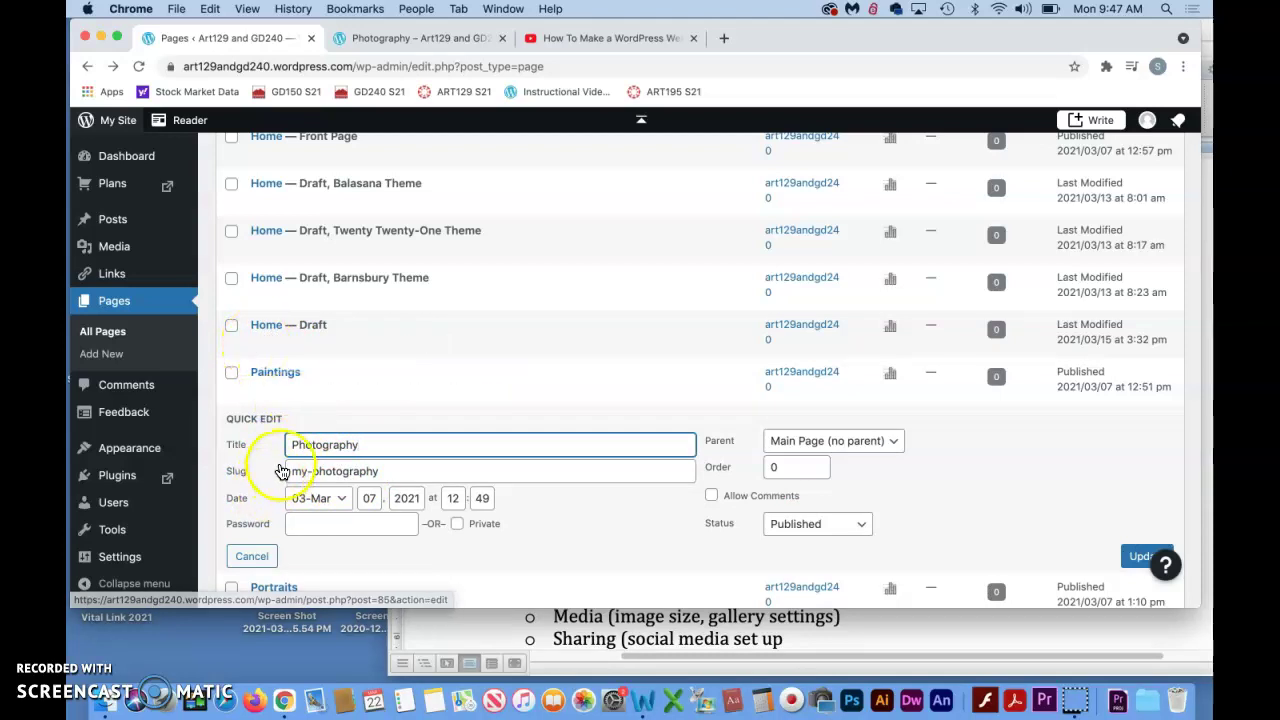
scroll(300, 437, "down", 3)
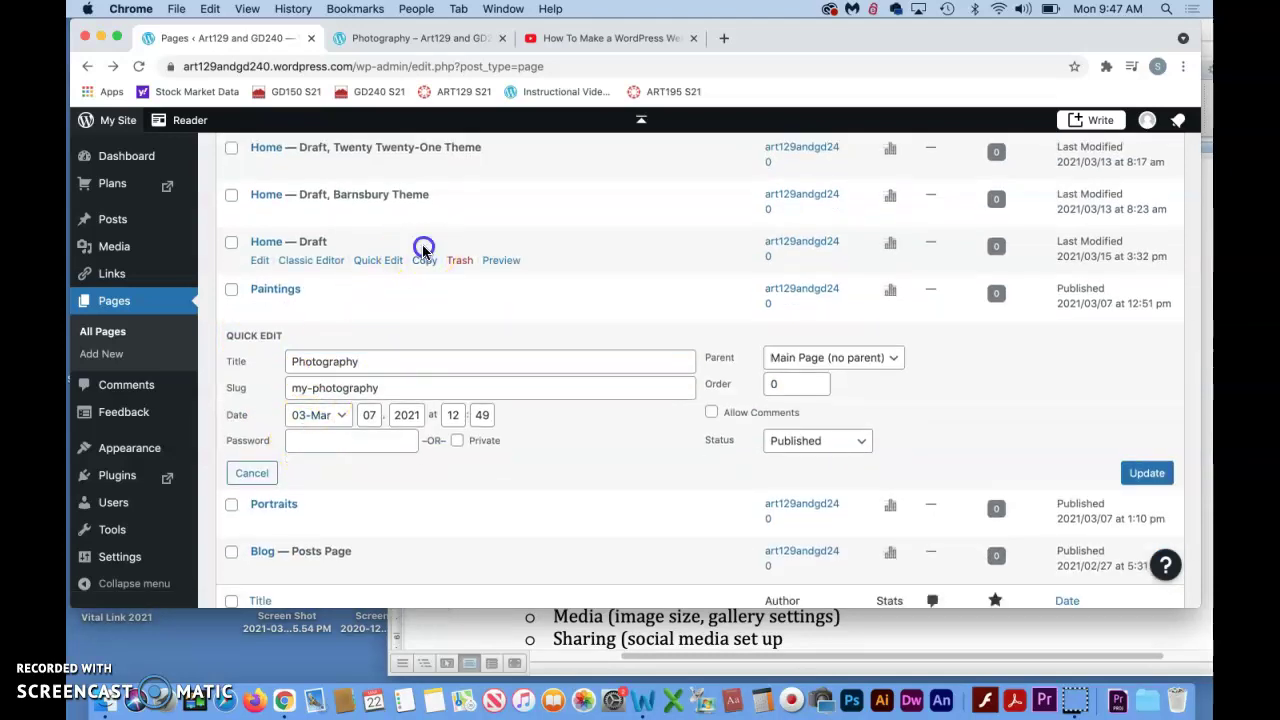
Open the Paintings page for editing, check its URL slug in the Permalink settings, and return to the pages list.
left_click(259, 308)
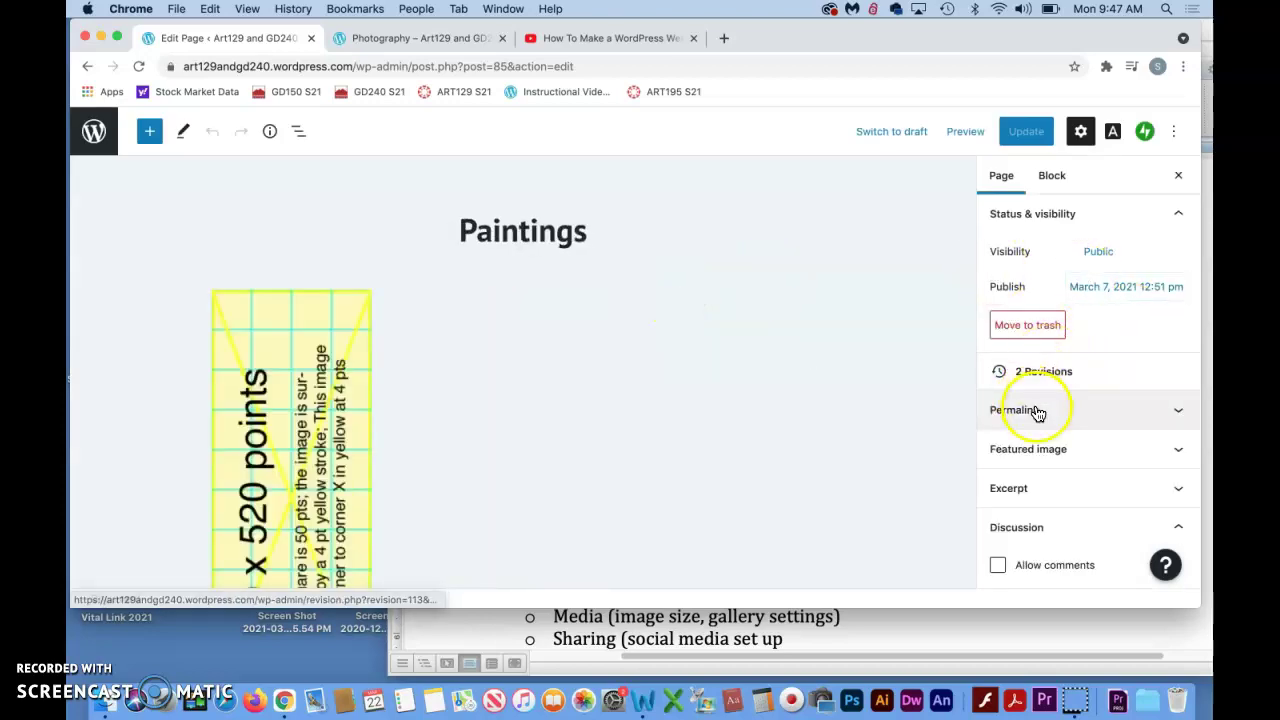
left_click(1176, 412)
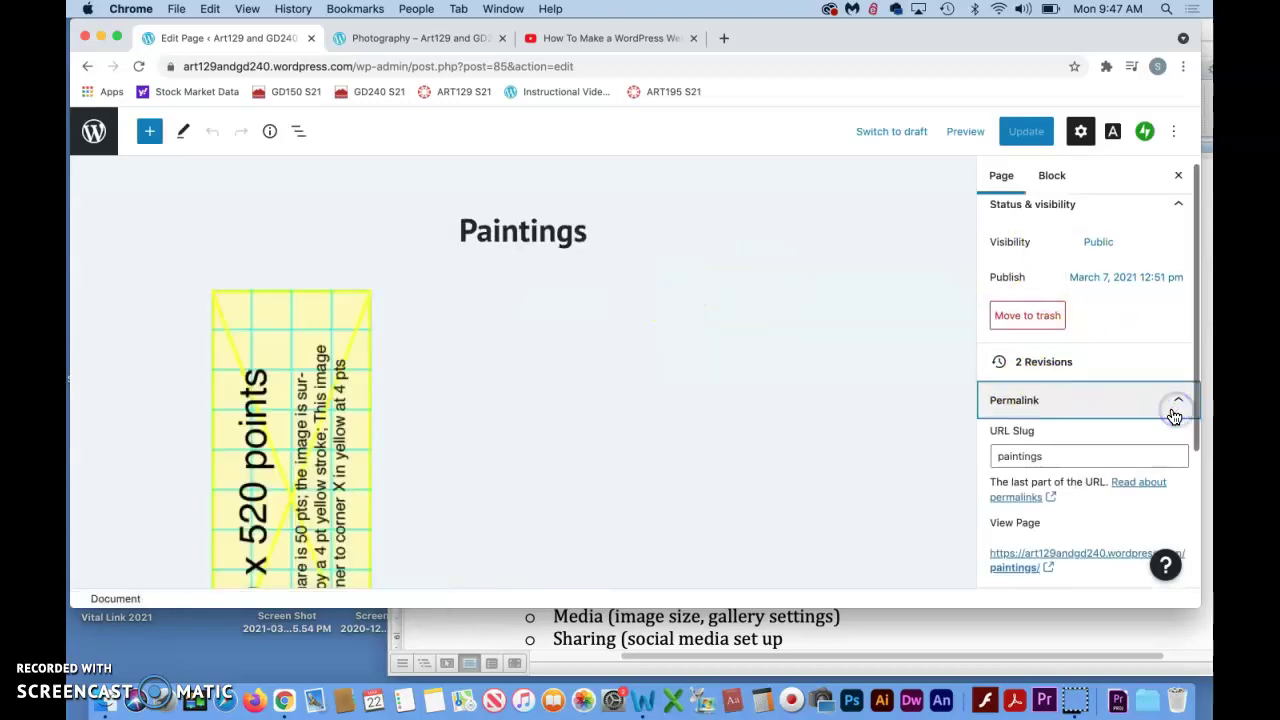
left_click(1055, 457)
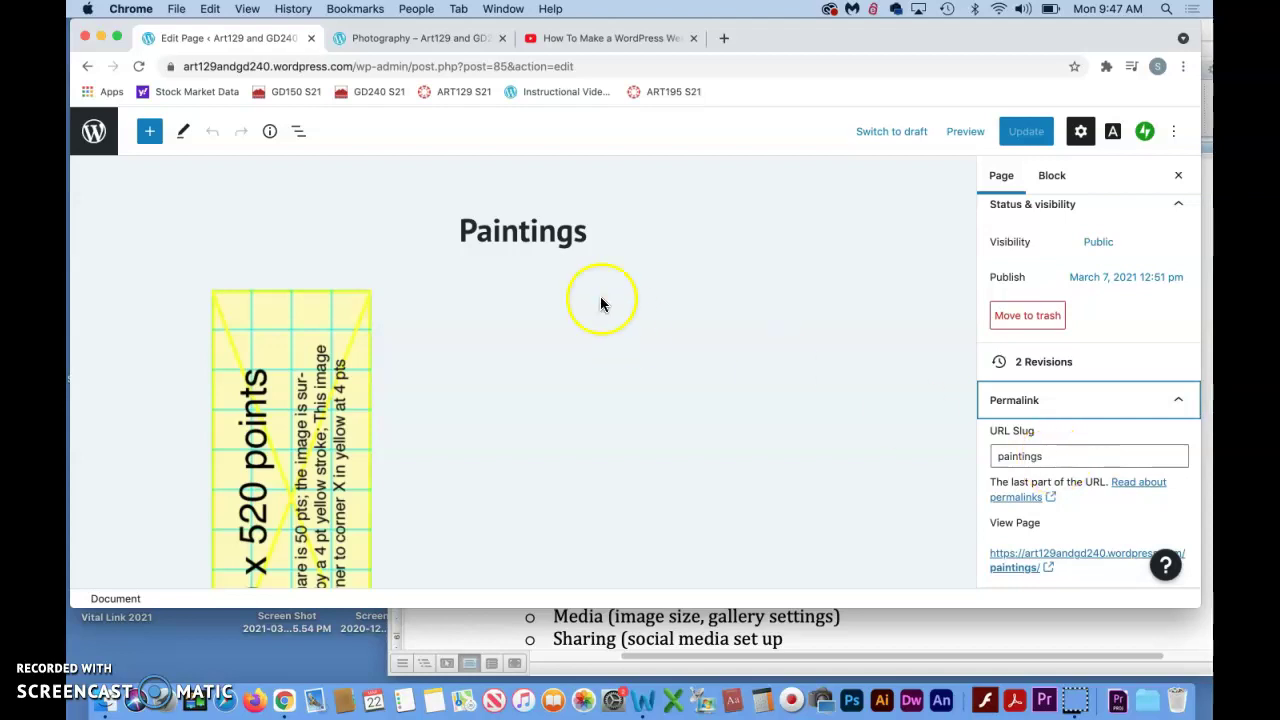
left_click(88, 66)
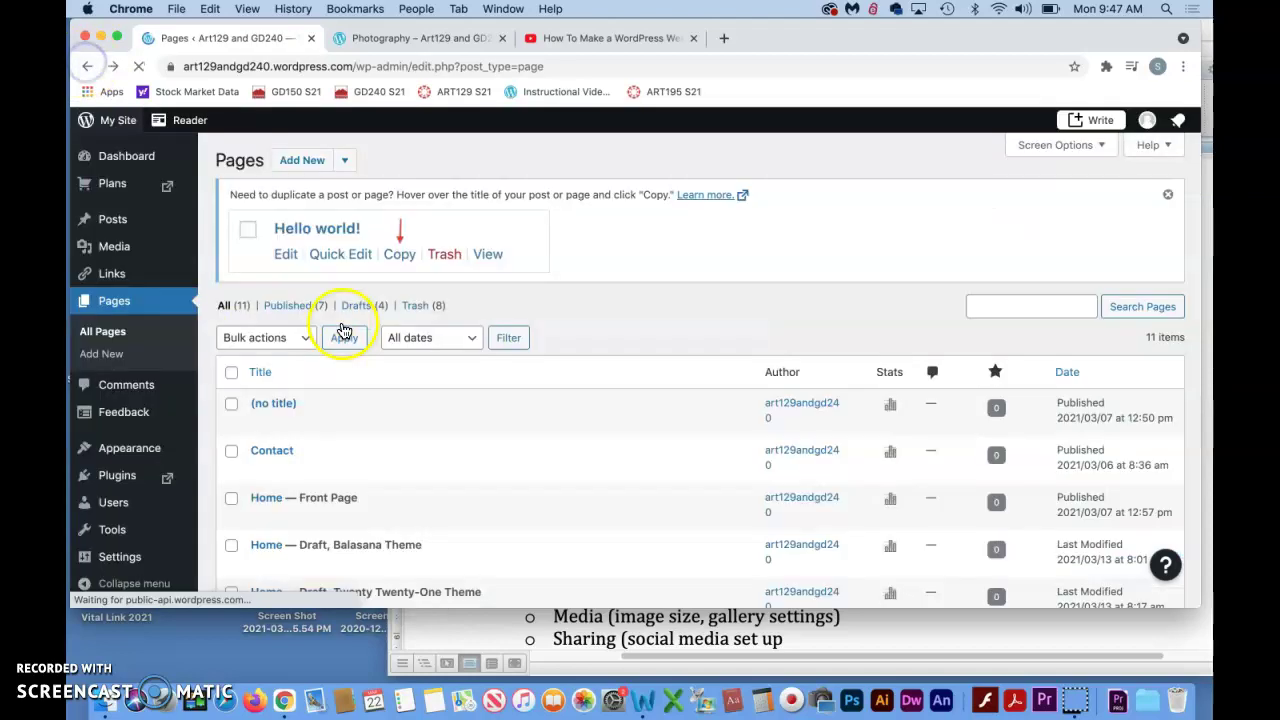
Change the Photography page's URL slug to "photography" in the page editor and update the page.
scroll(466, 415, "down", 5)
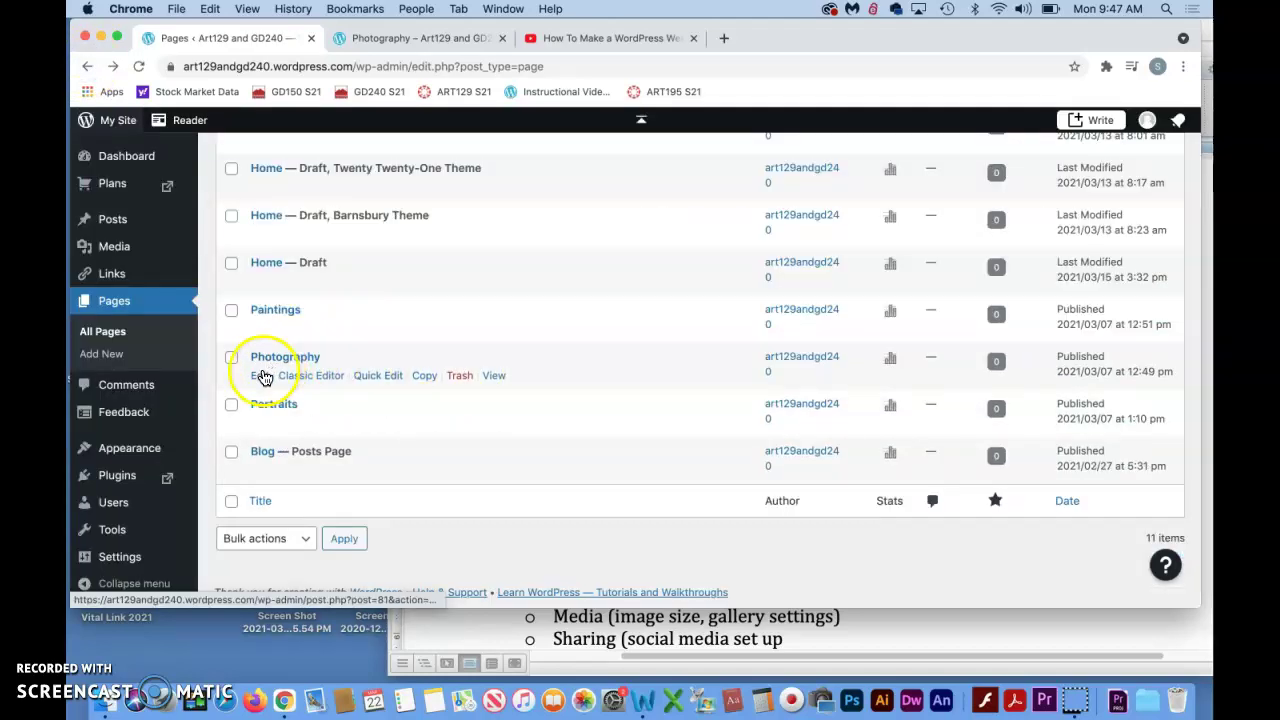
left_click(259, 377)
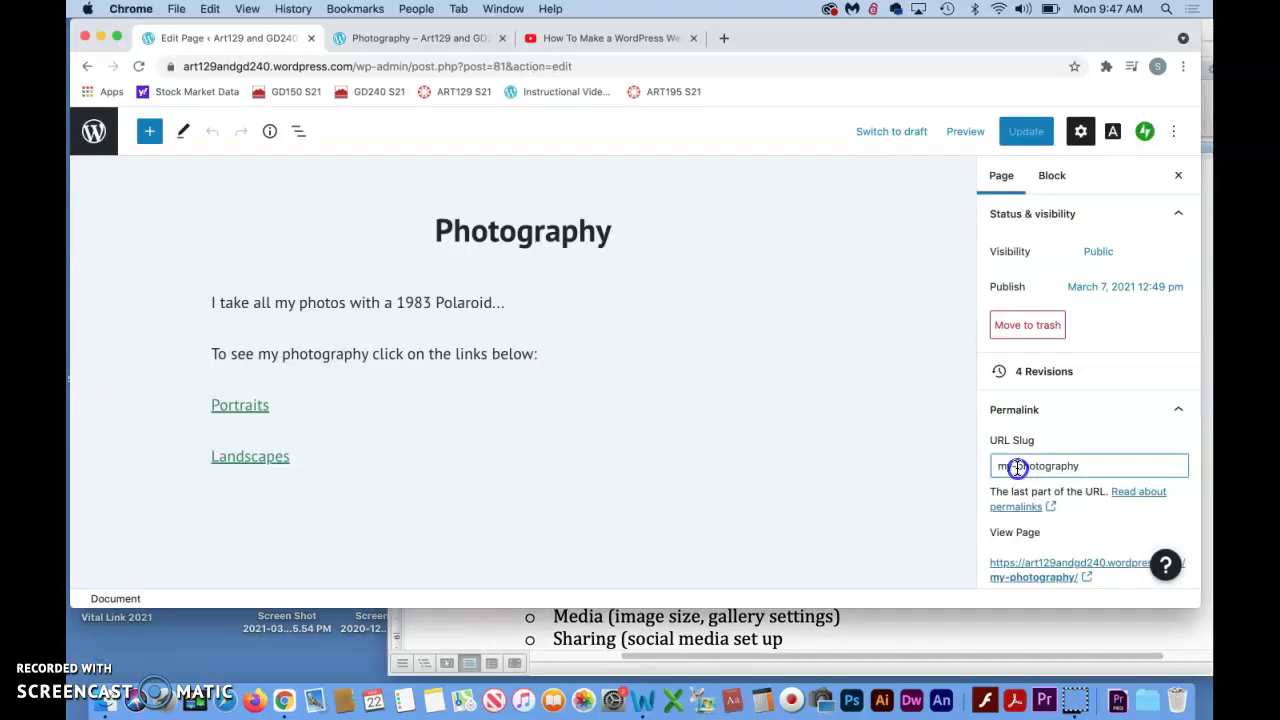
left_click(1017, 467)
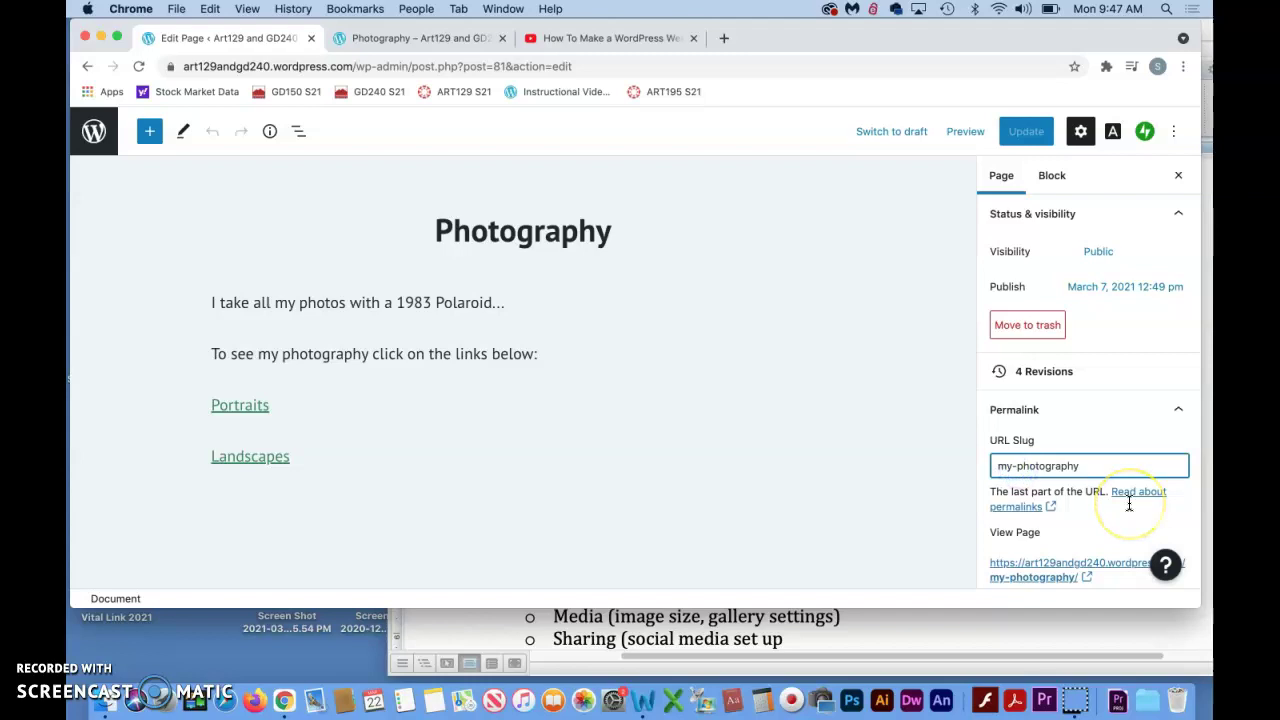
key("BackSpace")
key("BackSpace")
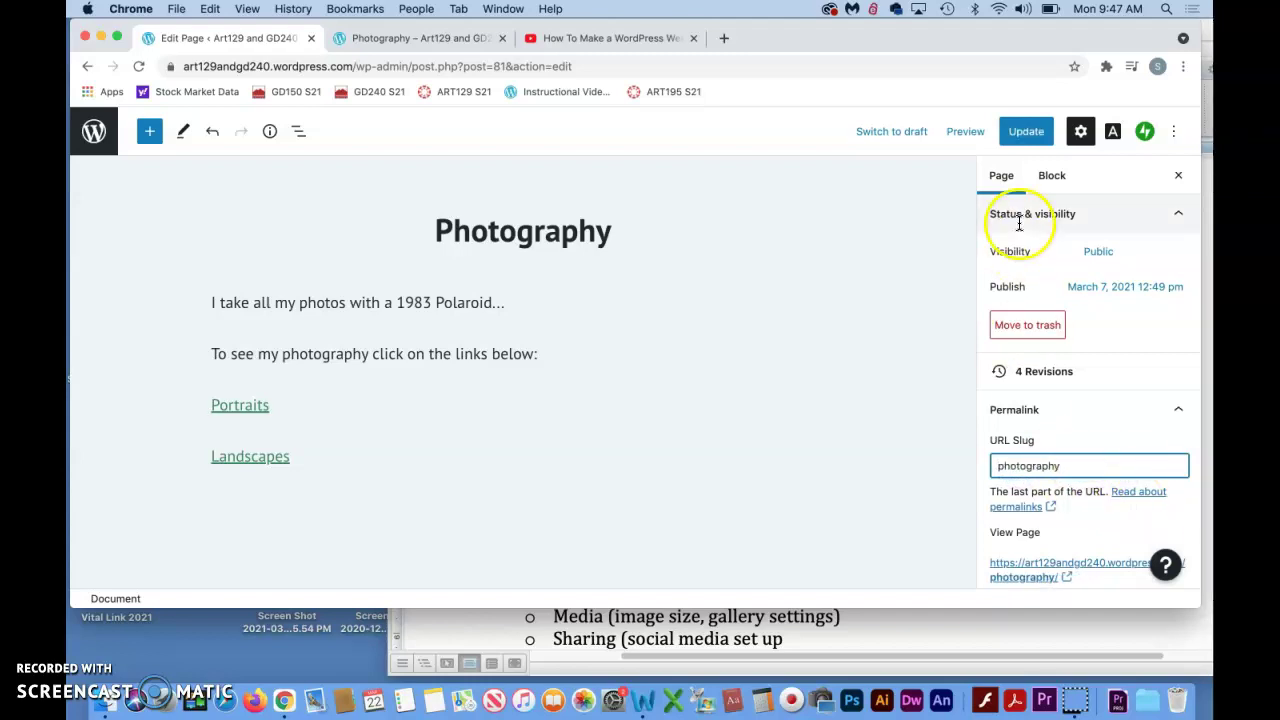
left_click(1028, 136)
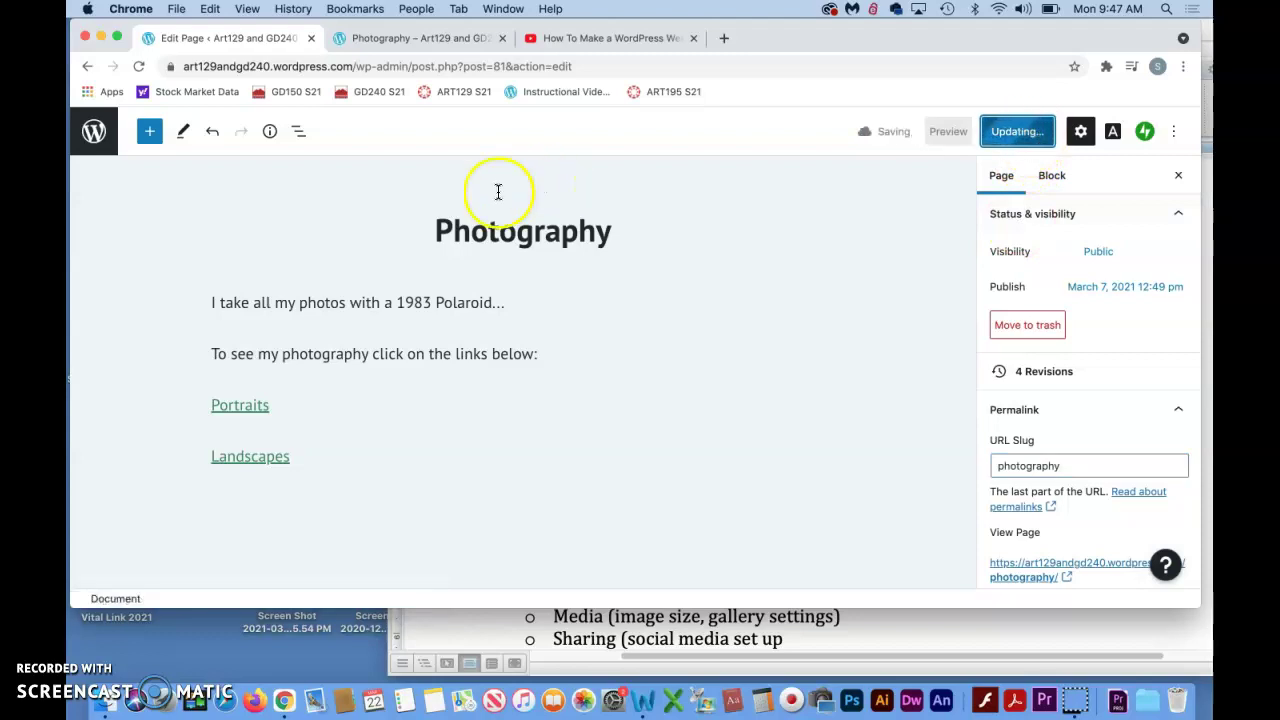
Reload the Photography page's old address on the live site, and visit Paintings and Photography to check their web addresses.
left_click(414, 40)
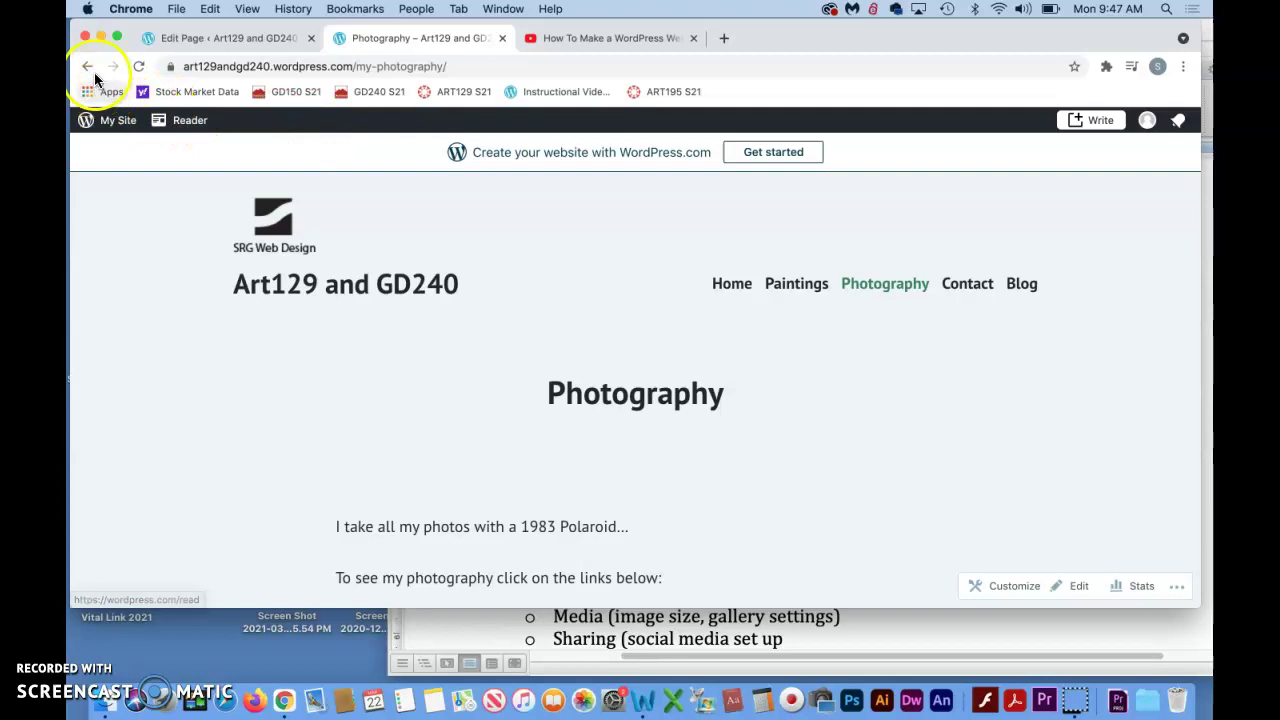
left_click(138, 67)
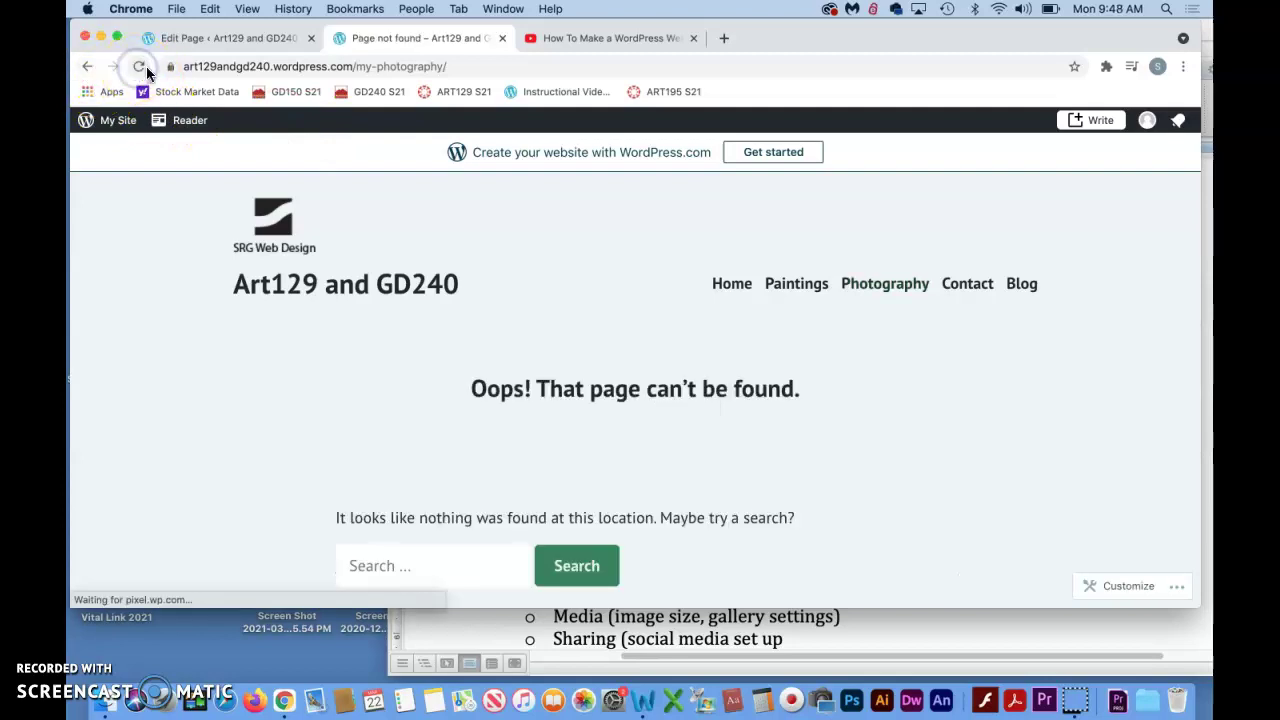
left_click(782, 290)
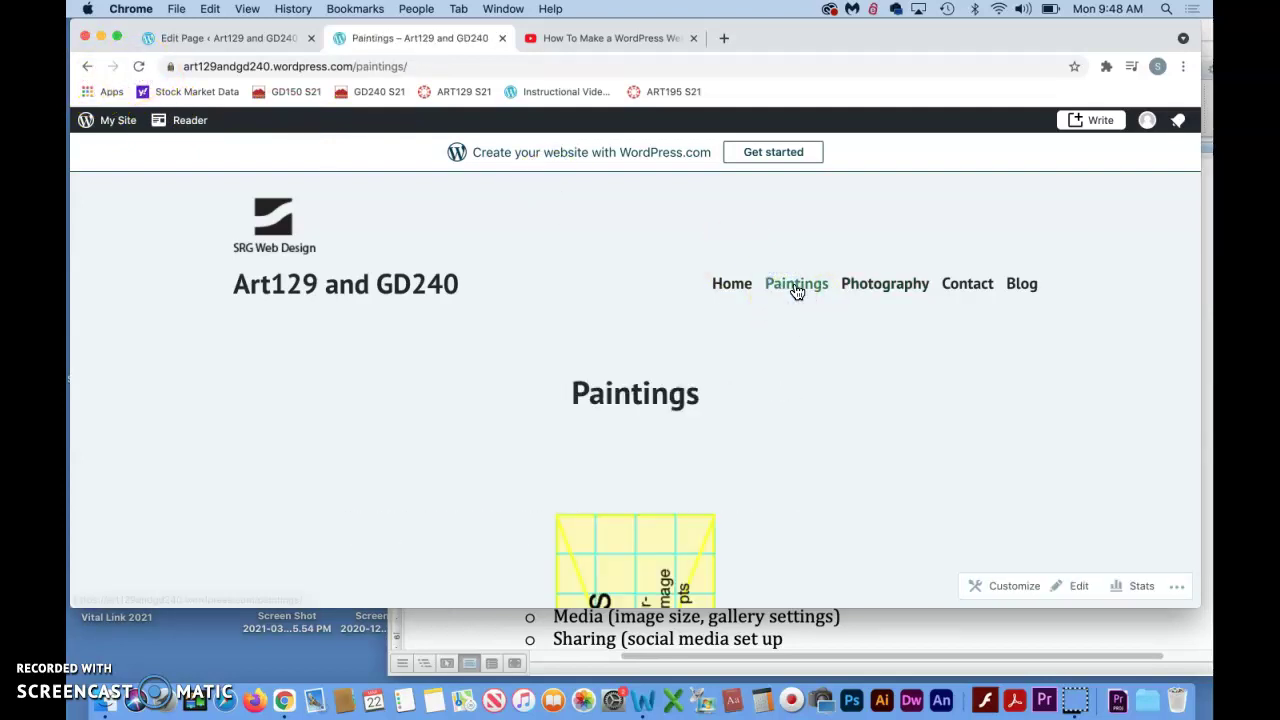
left_click(884, 286)
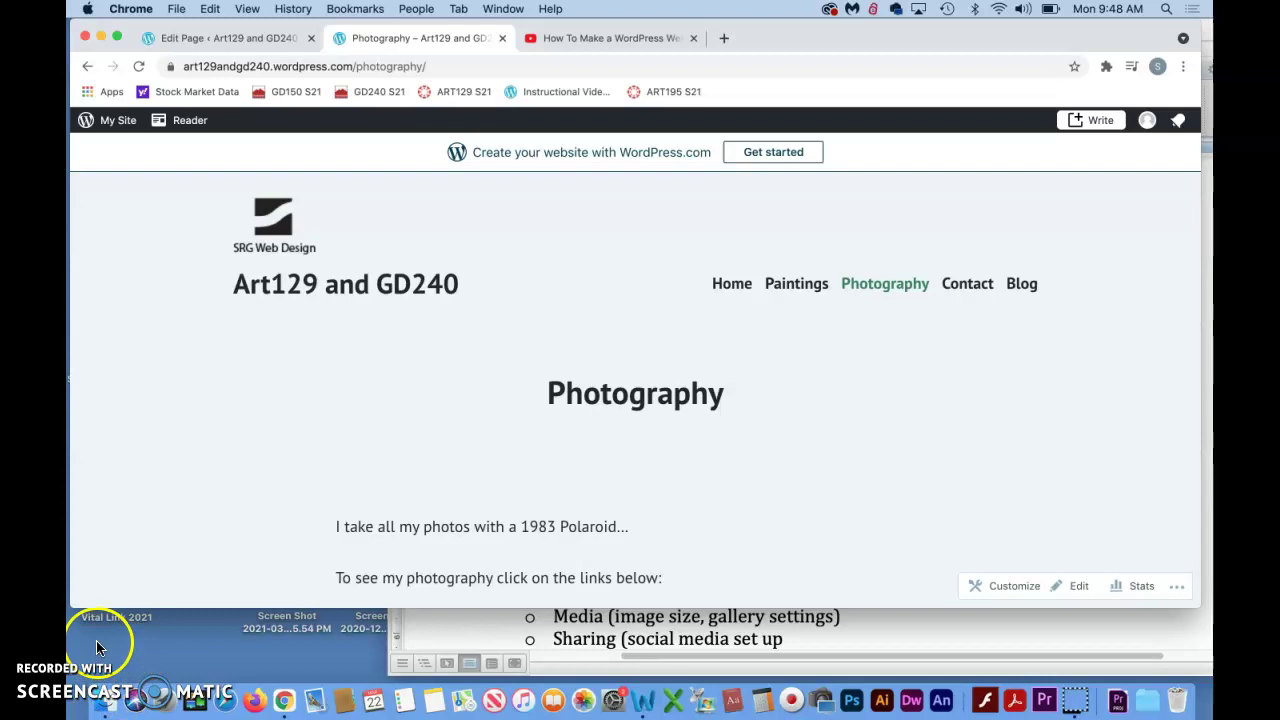
Switch to Wordpress 2021.docx in Word and highlight the "Setting Tab" line about saving changes in each category.
left_click(420, 640)
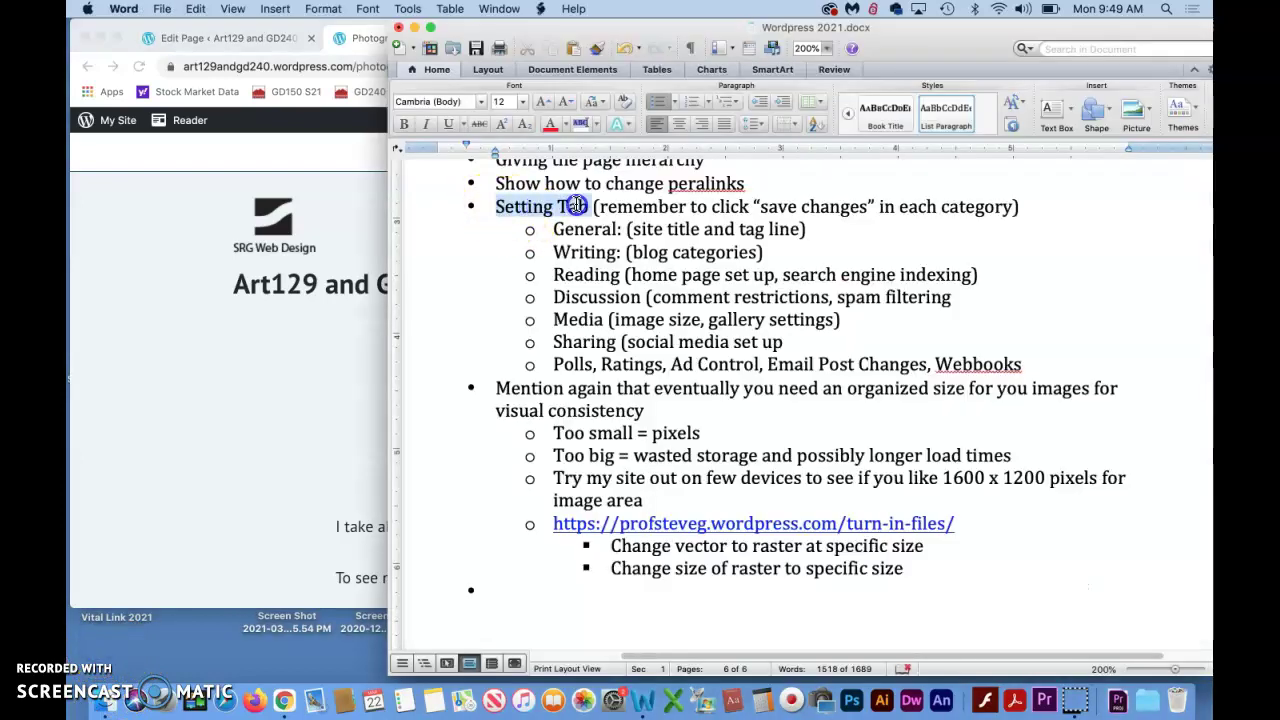
left_click_drag(577, 205, 1064, 199)
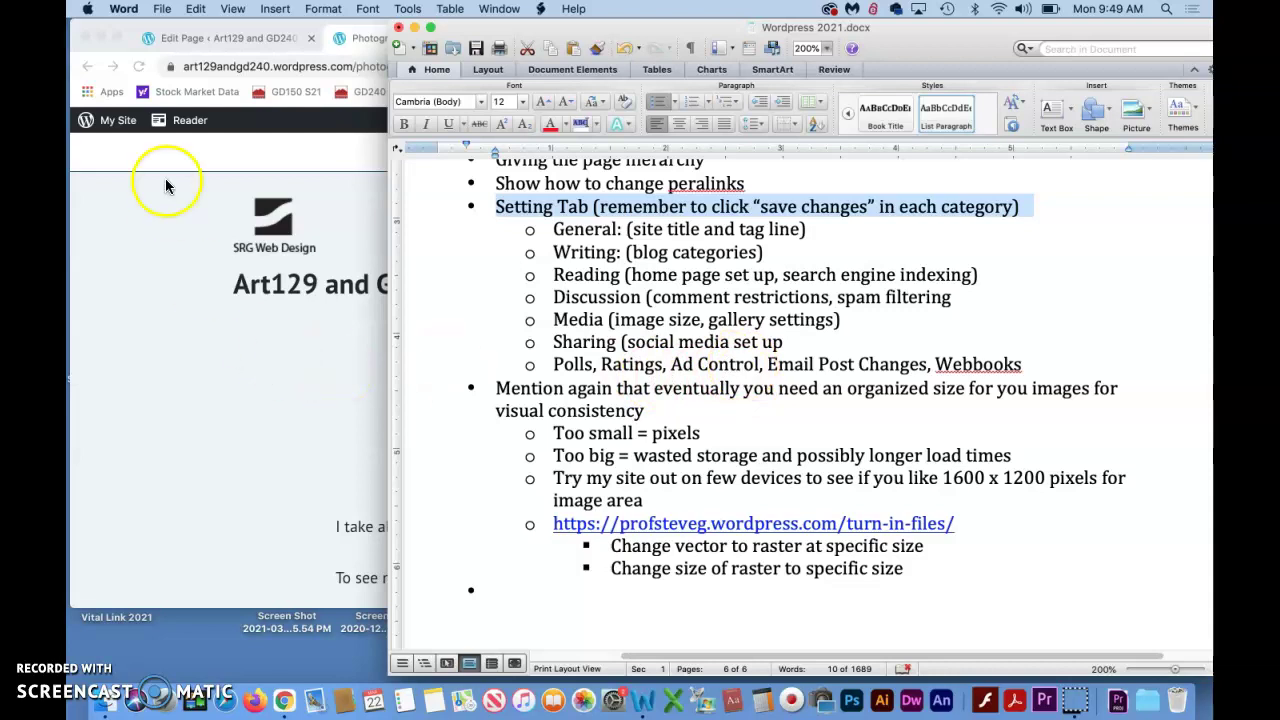
Return to Chrome and load the admin dashboard at art129andgd240.wordpress.com/admin in place of the Photography page editor.
left_click(195, 37)
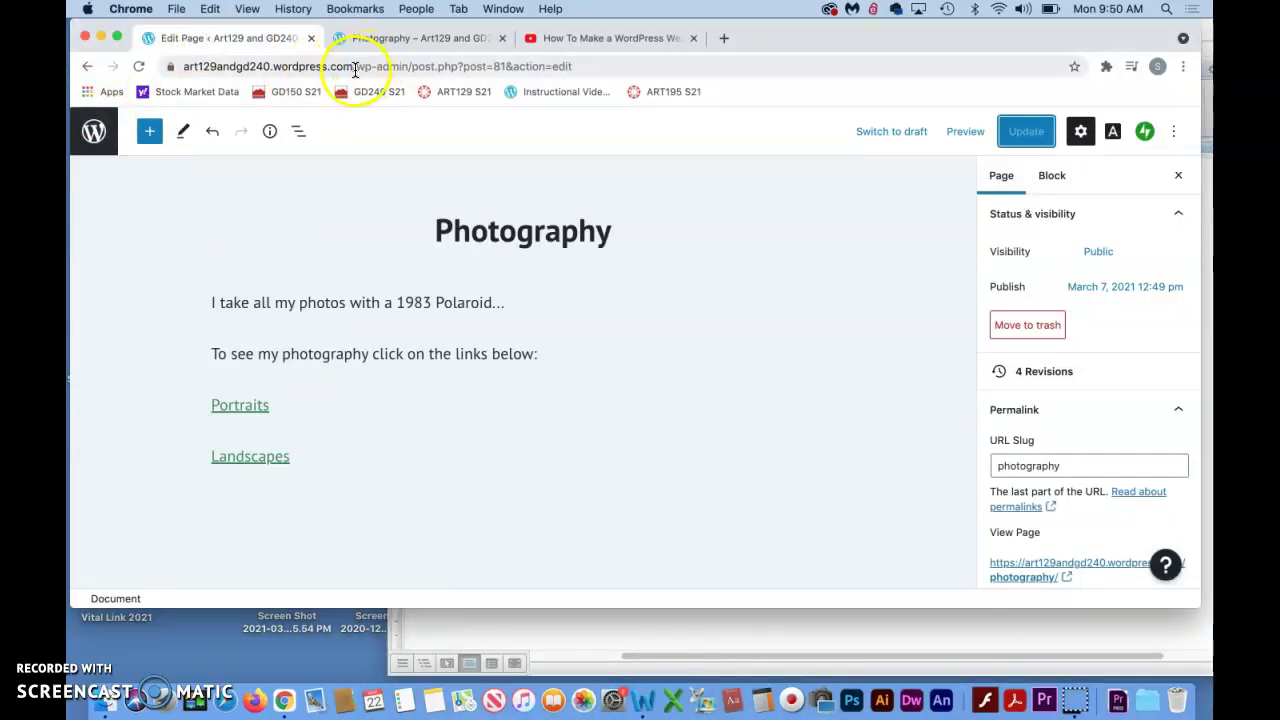
left_click_drag(355, 70, 666, 83)
key("BackSpace")
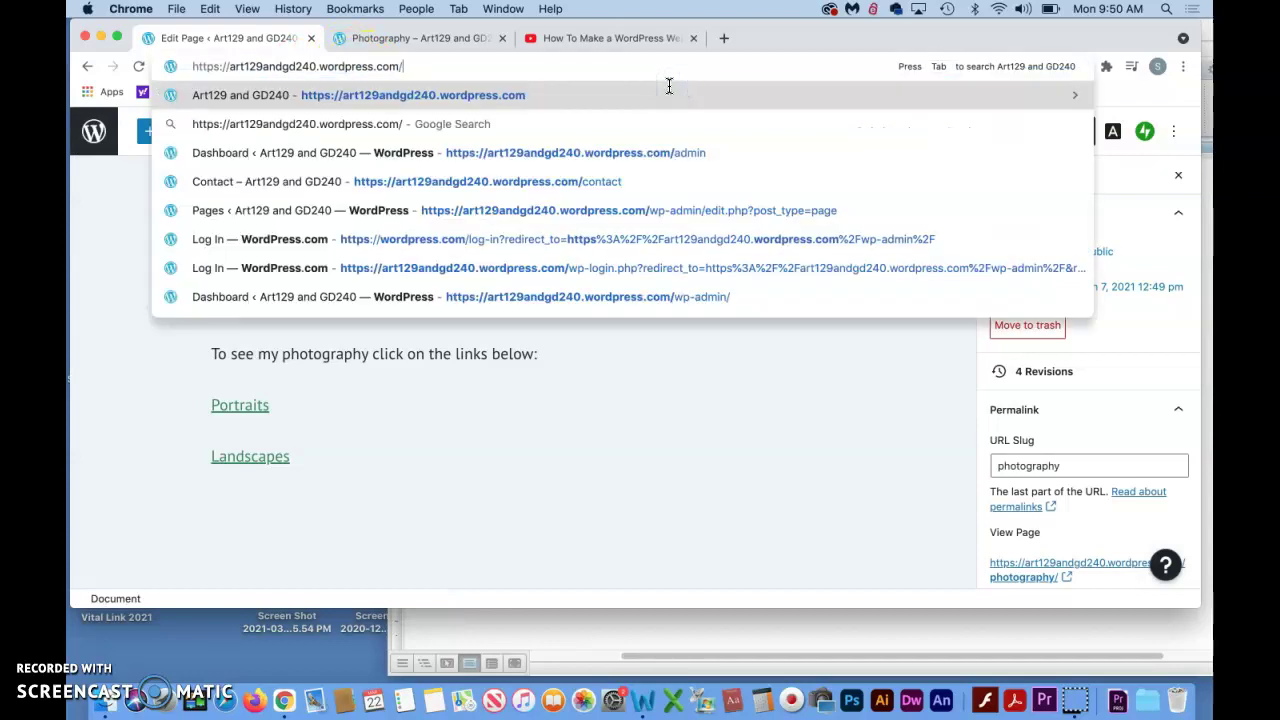
type("admin")
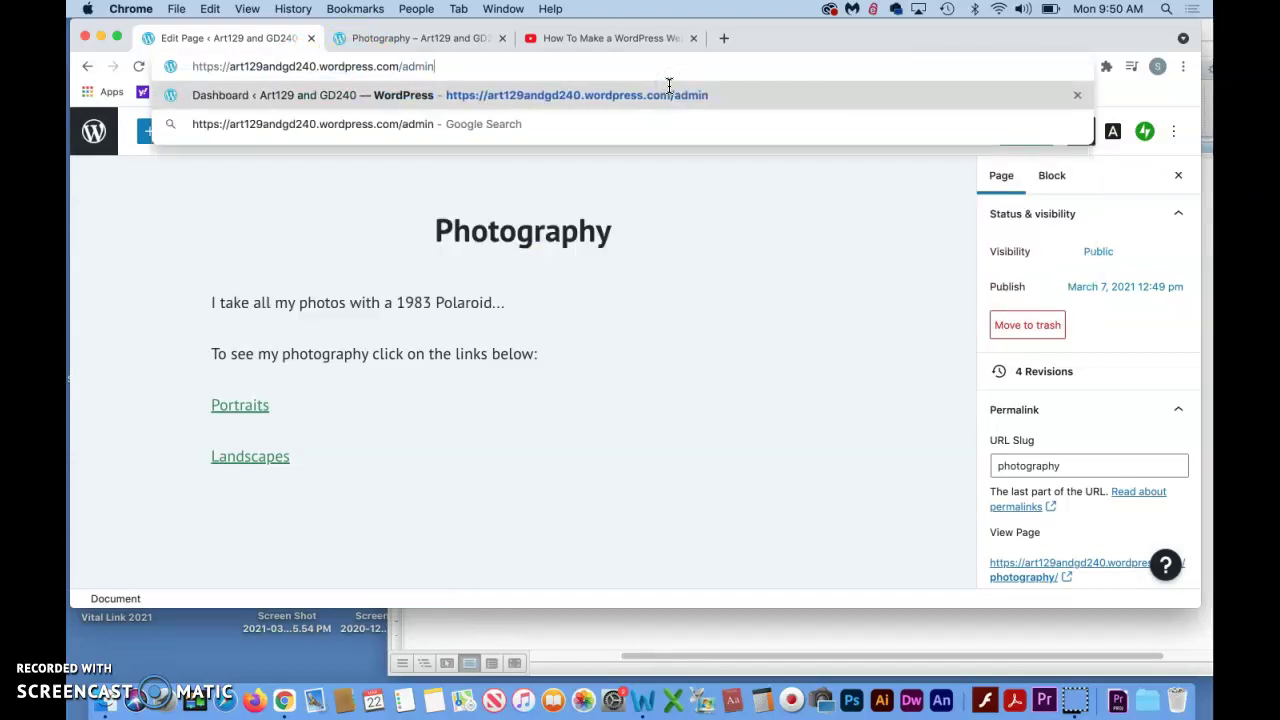
key("Return")
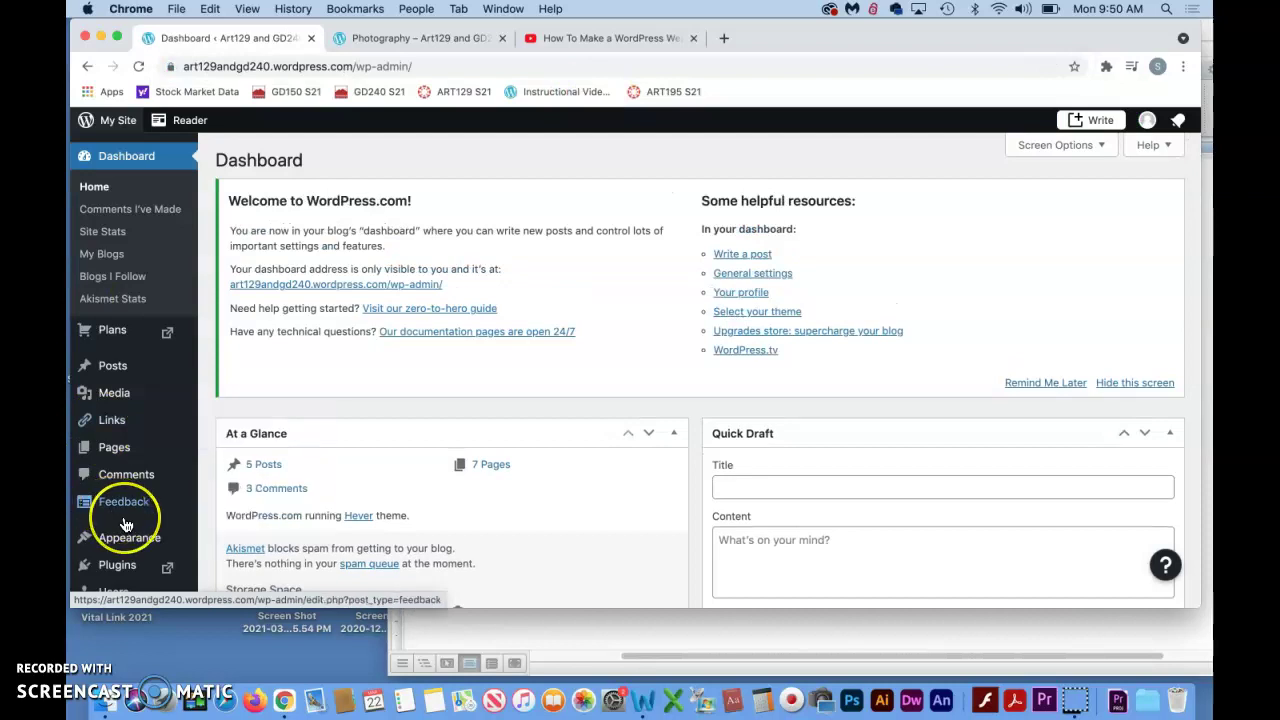
Open the site's General Settings and review the title, tagline, timezone, date and time format, and language options.
scroll(126, 540, "down", 3)
mouse_move(117, 575)
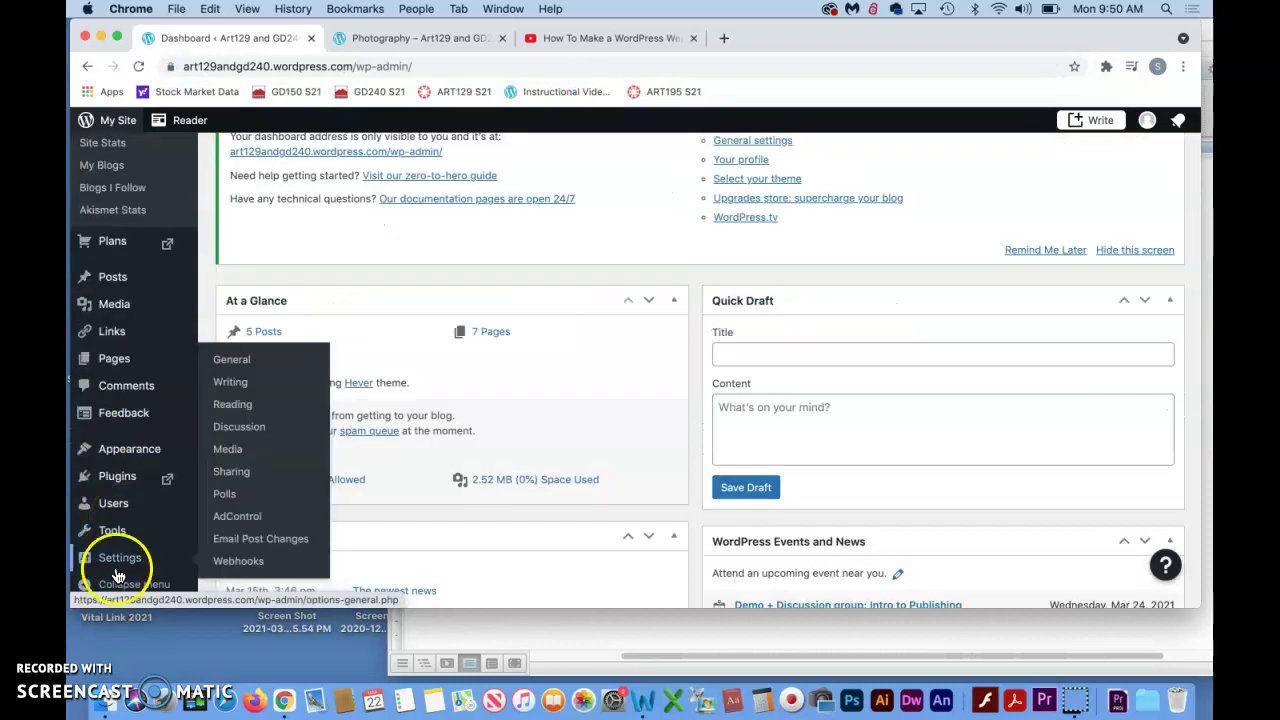
left_click(238, 361)
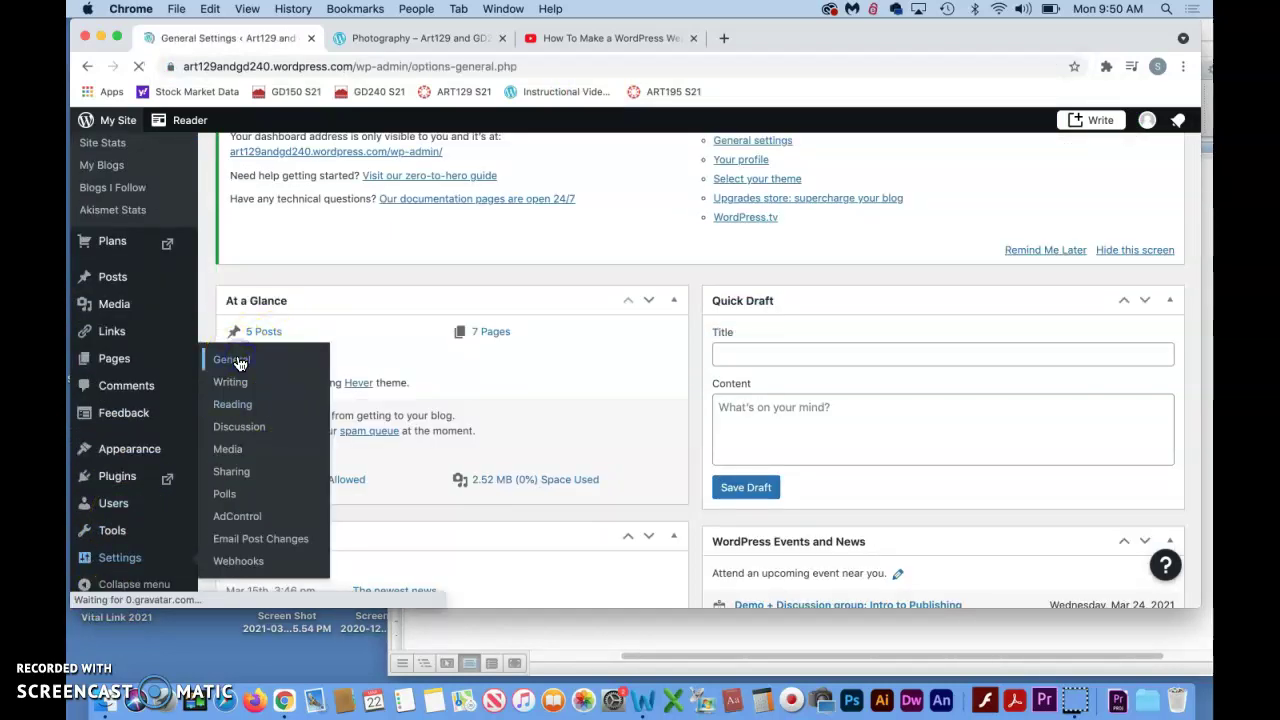
scroll(394, 355, "down", 6)
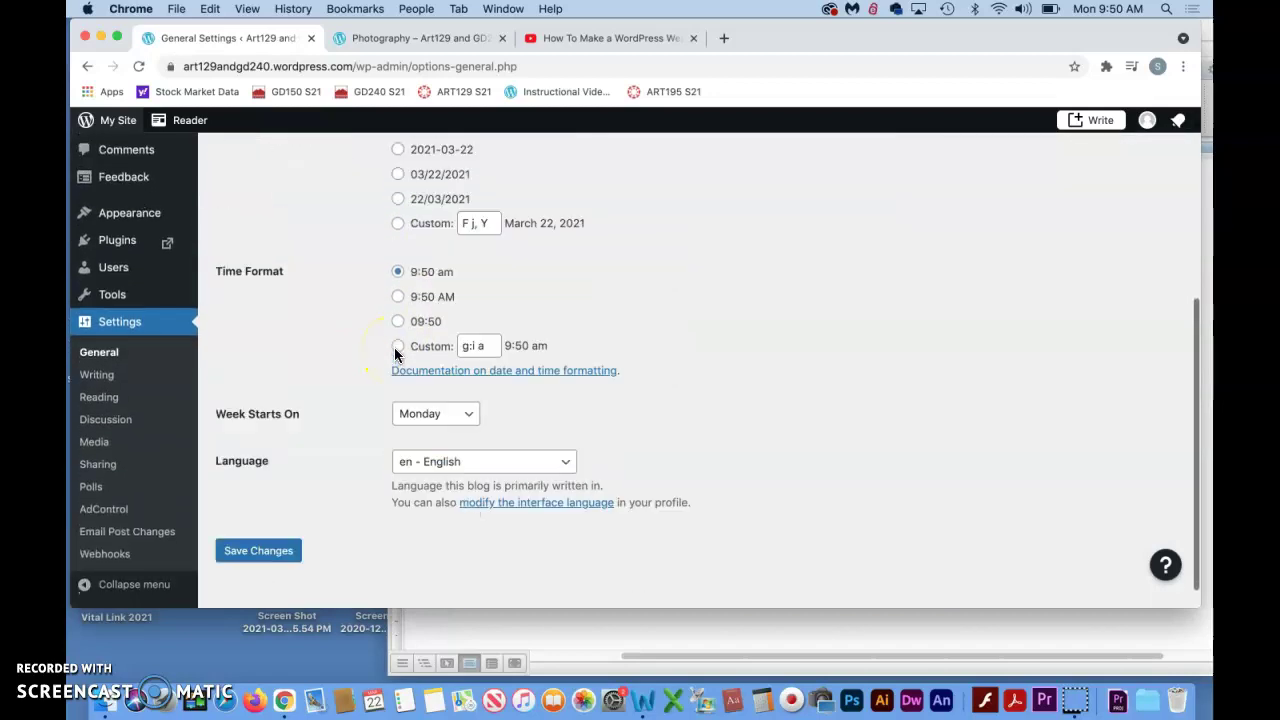
scroll(394, 355, "down", 1)
scroll(394, 355, "up", 5)
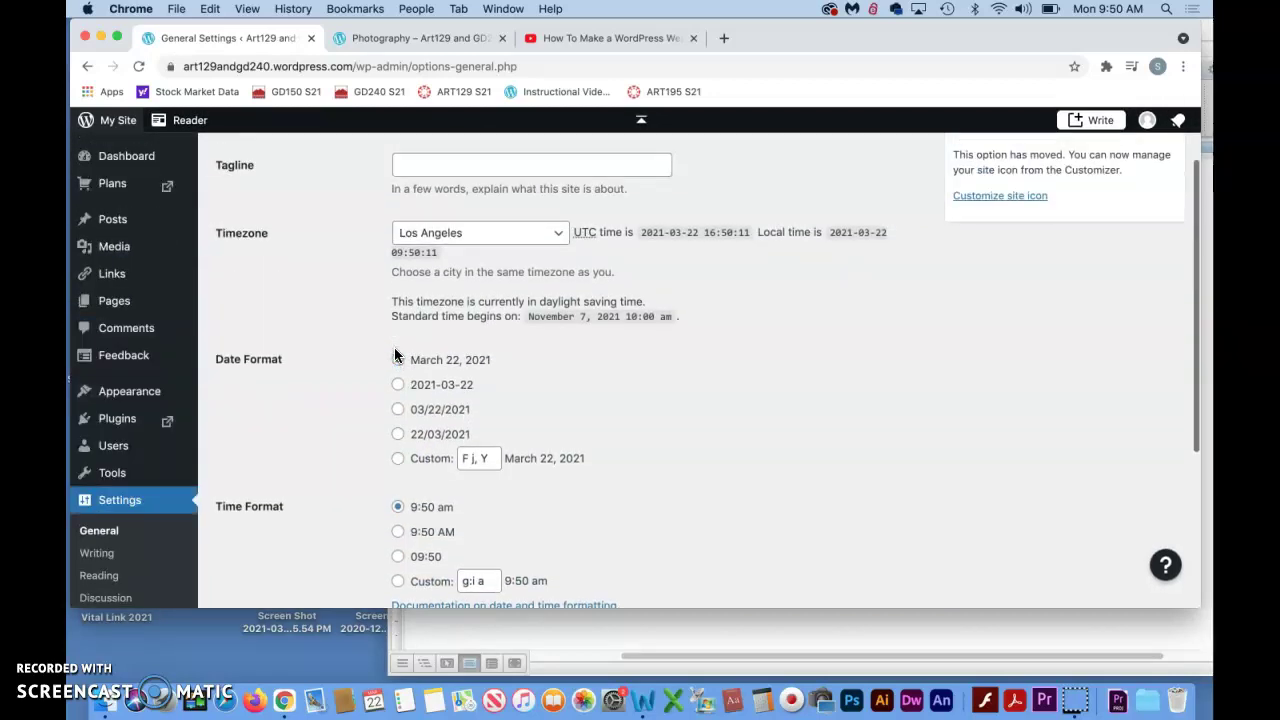
scroll(394, 355, "up", 2)
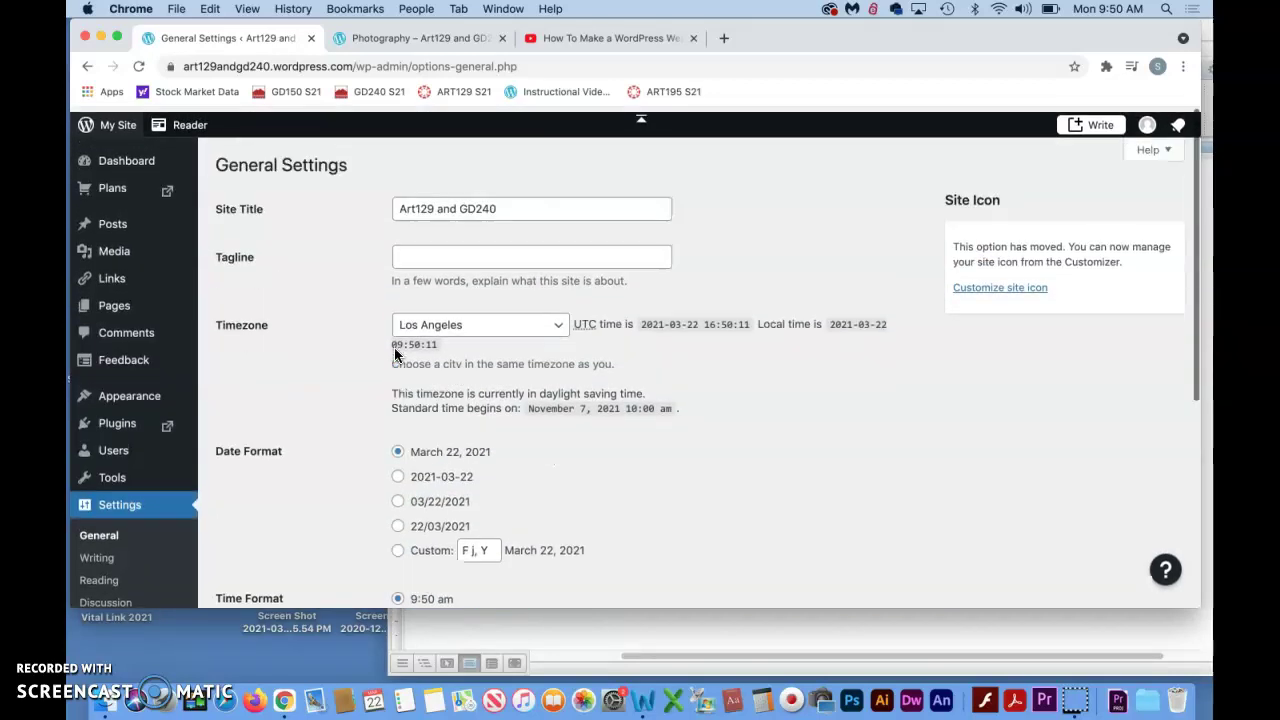
Review the Writing and Reading settings, including default post category, portfolio projects, site visibility, related posts and follower settings.
left_click(97, 557)
scroll(411, 449, "down", 4)
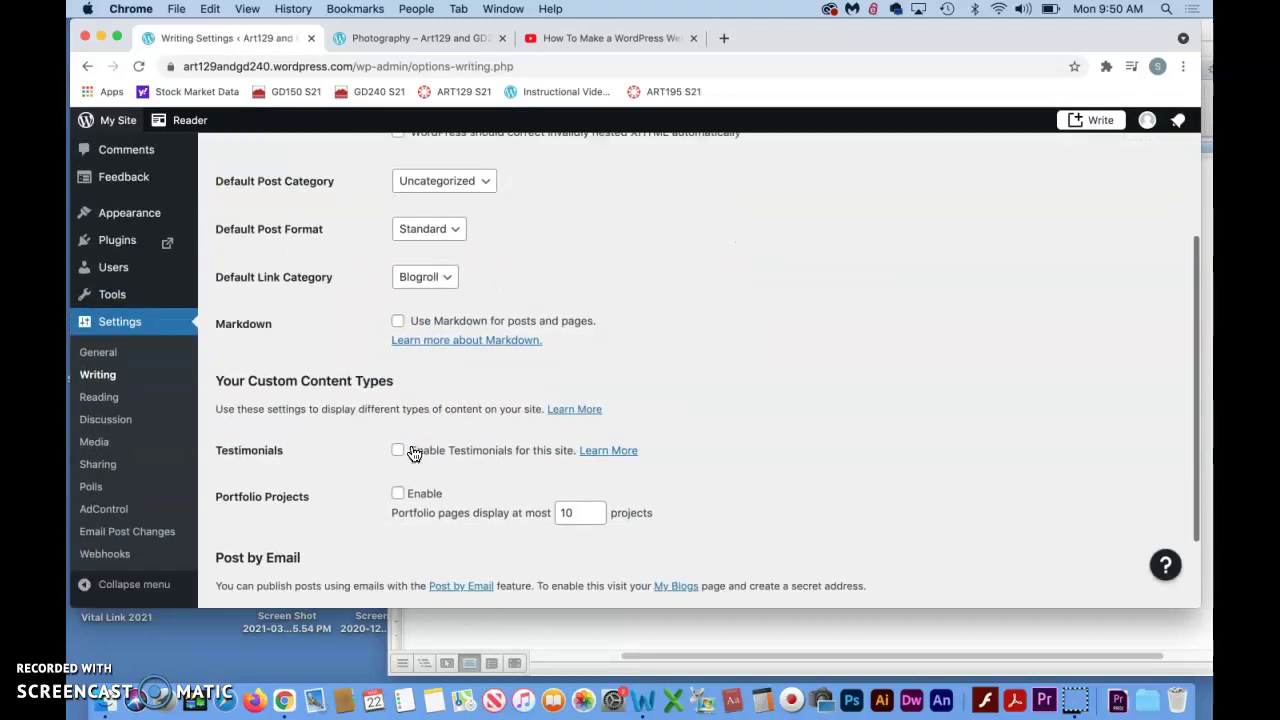
scroll(414, 453, "down", 2)
left_click(93, 415)
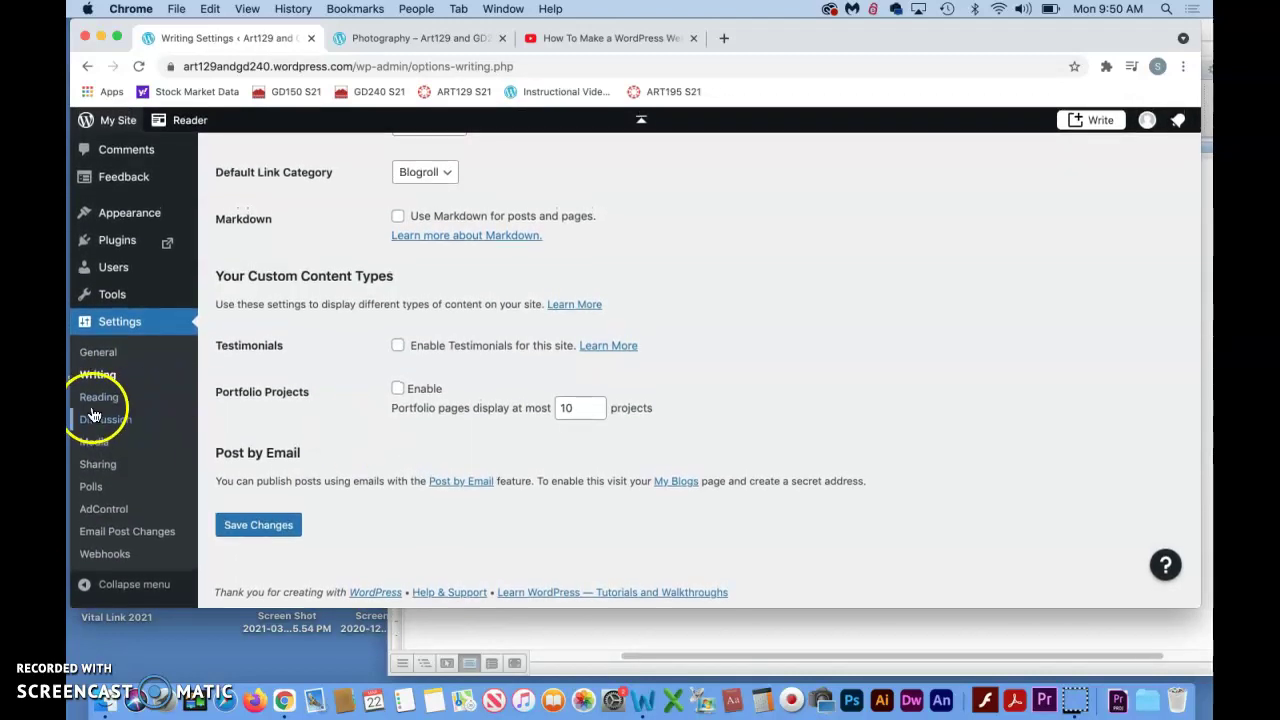
scroll(447, 436, "down", 4)
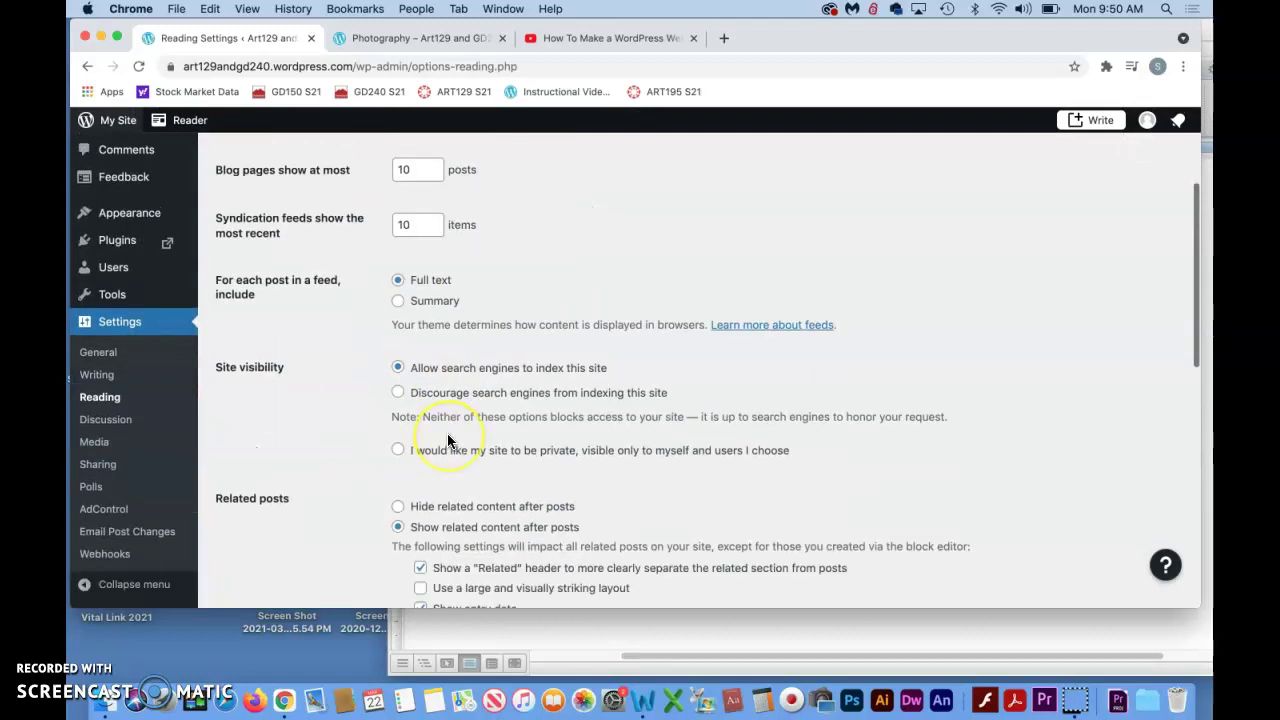
scroll(447, 438, "down", 5)
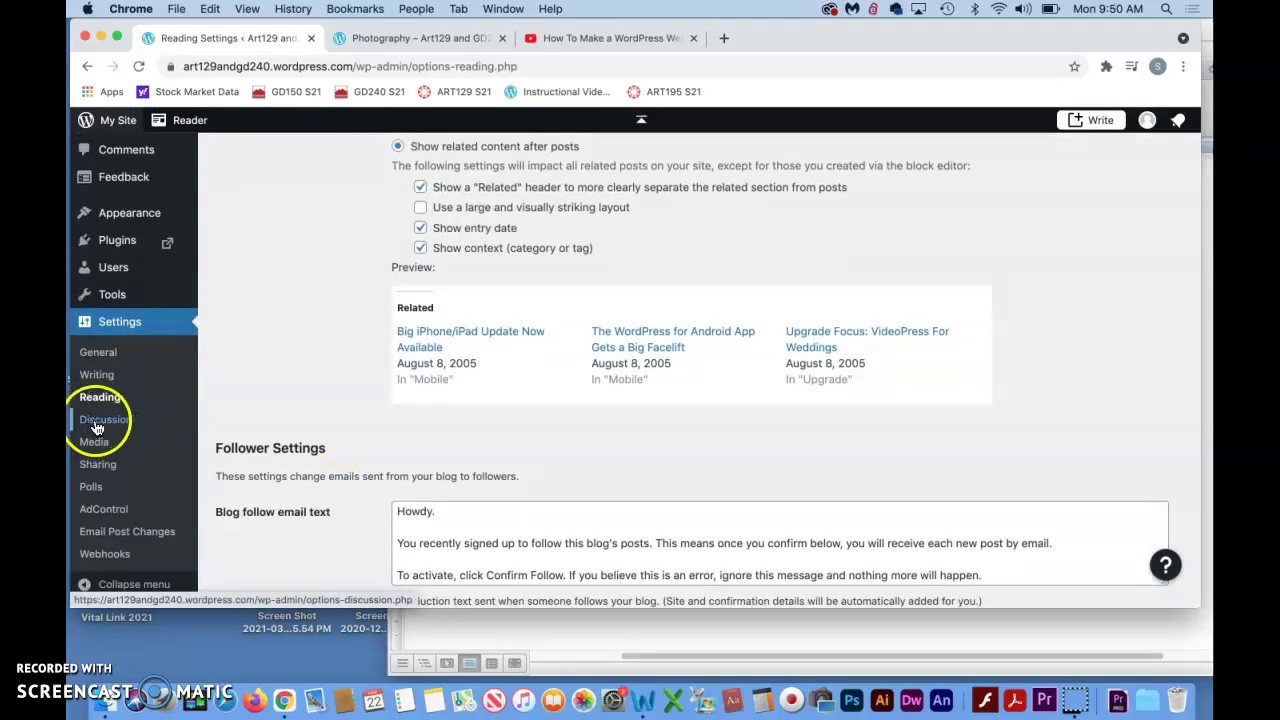
Open the site's Discussion Settings and review the default post, comment and email notification options.
left_click(97, 426)
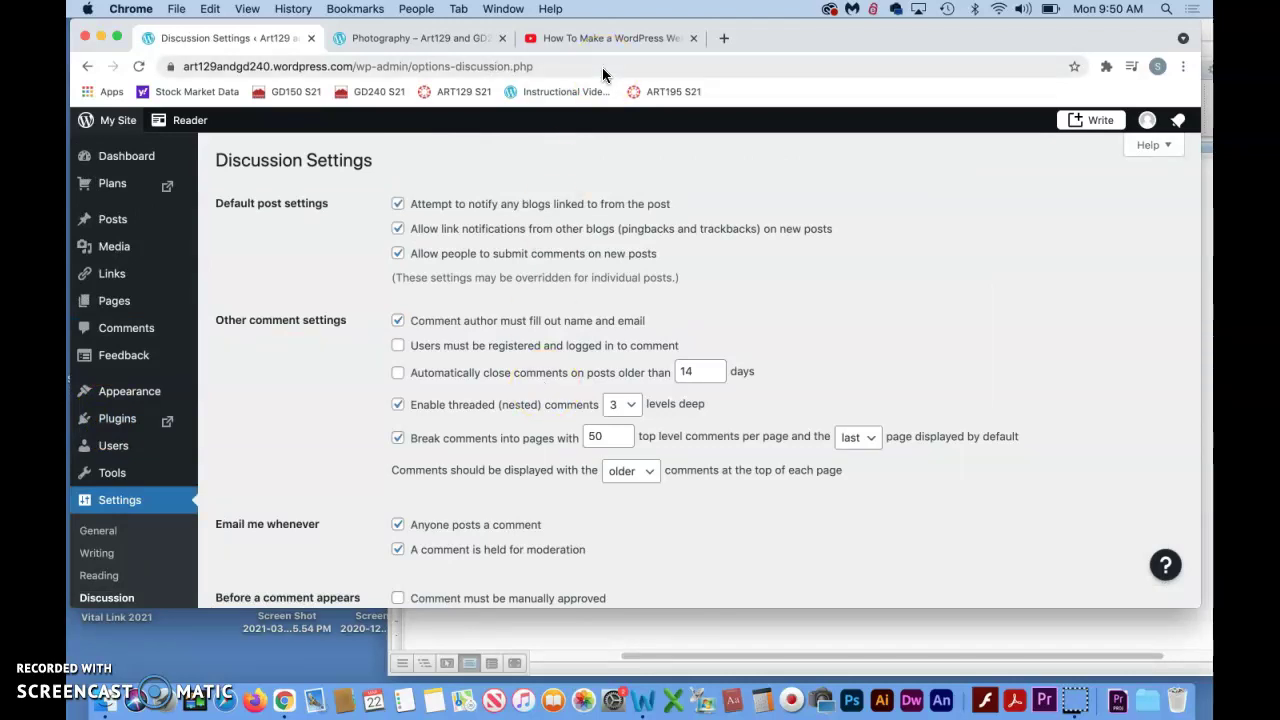
Load profsteveg.wordpress.com in a new browser tab and view its home page.
left_click(724, 38)
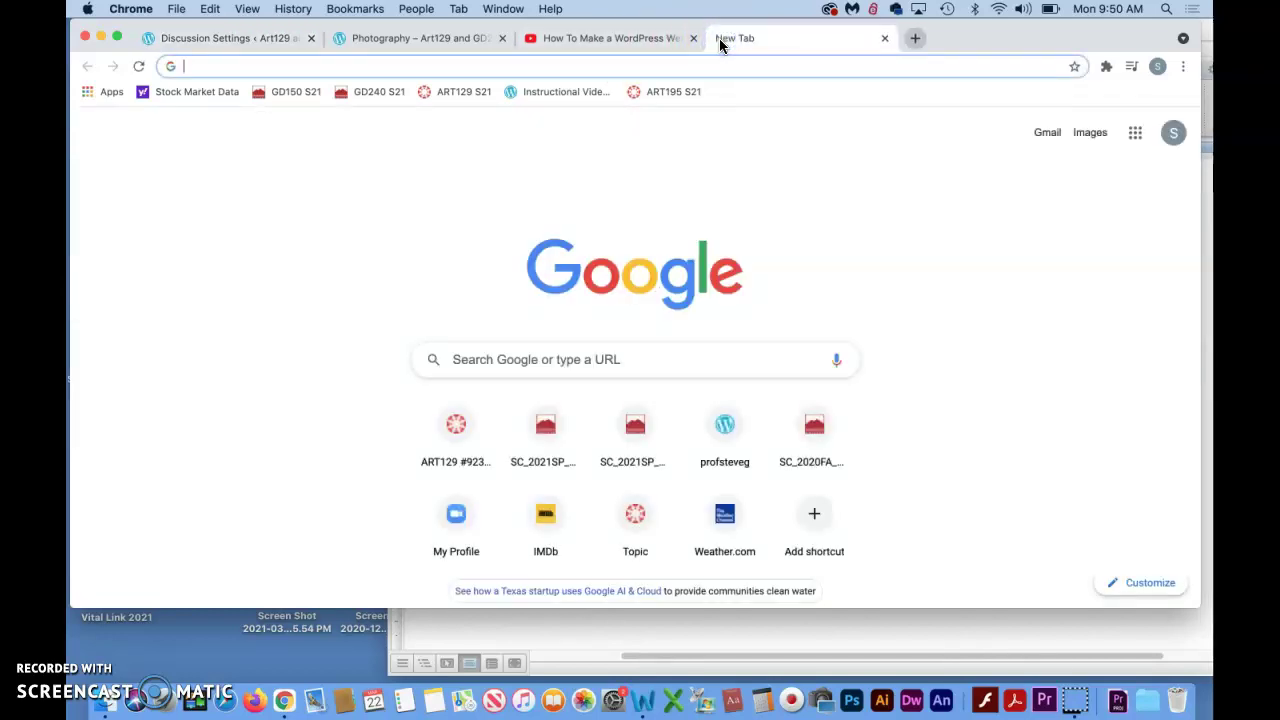
type("por")
key("BackSpace")
key("BackSpace")
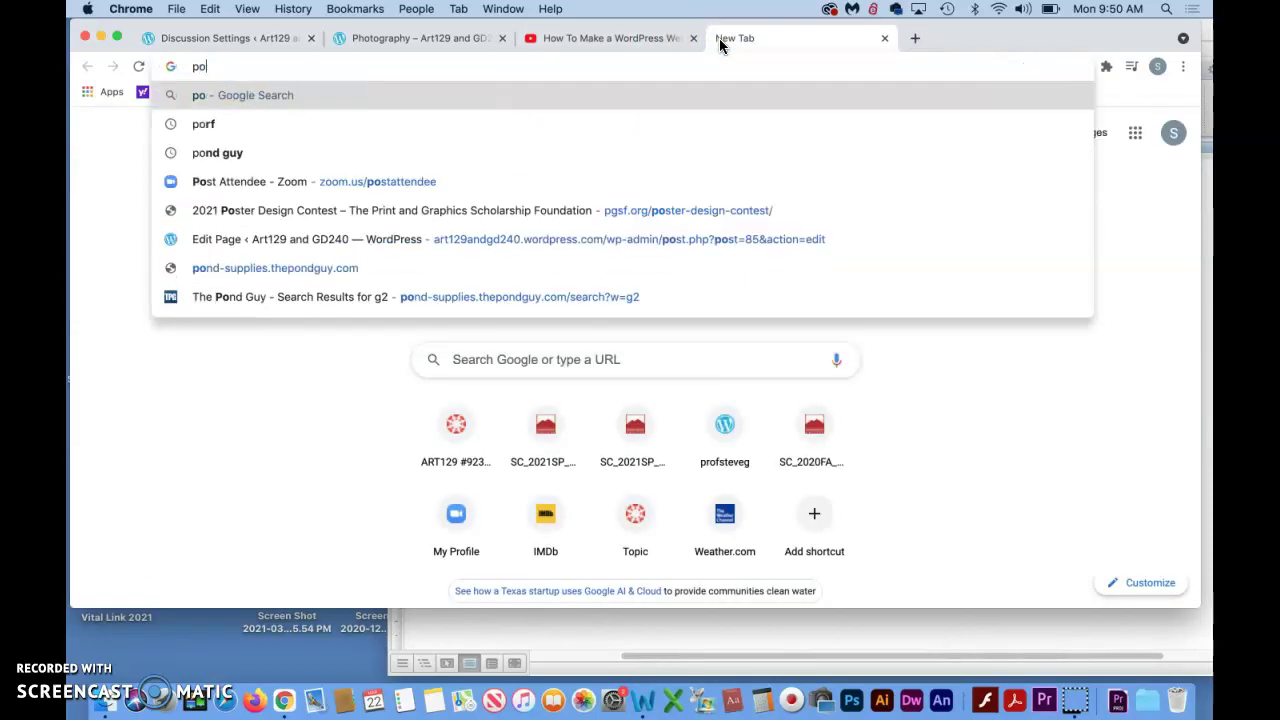
type("rofsteveg.wordpress.com")
key("Return")
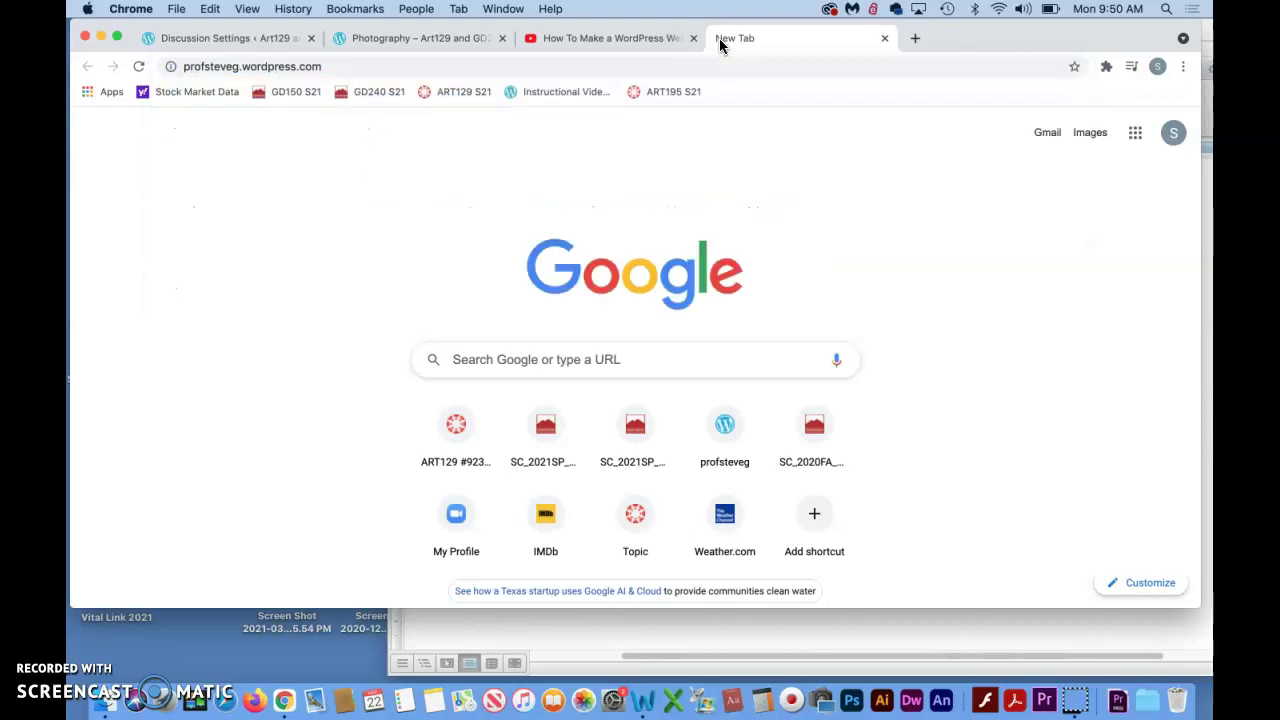
mouse_move(655, 338)
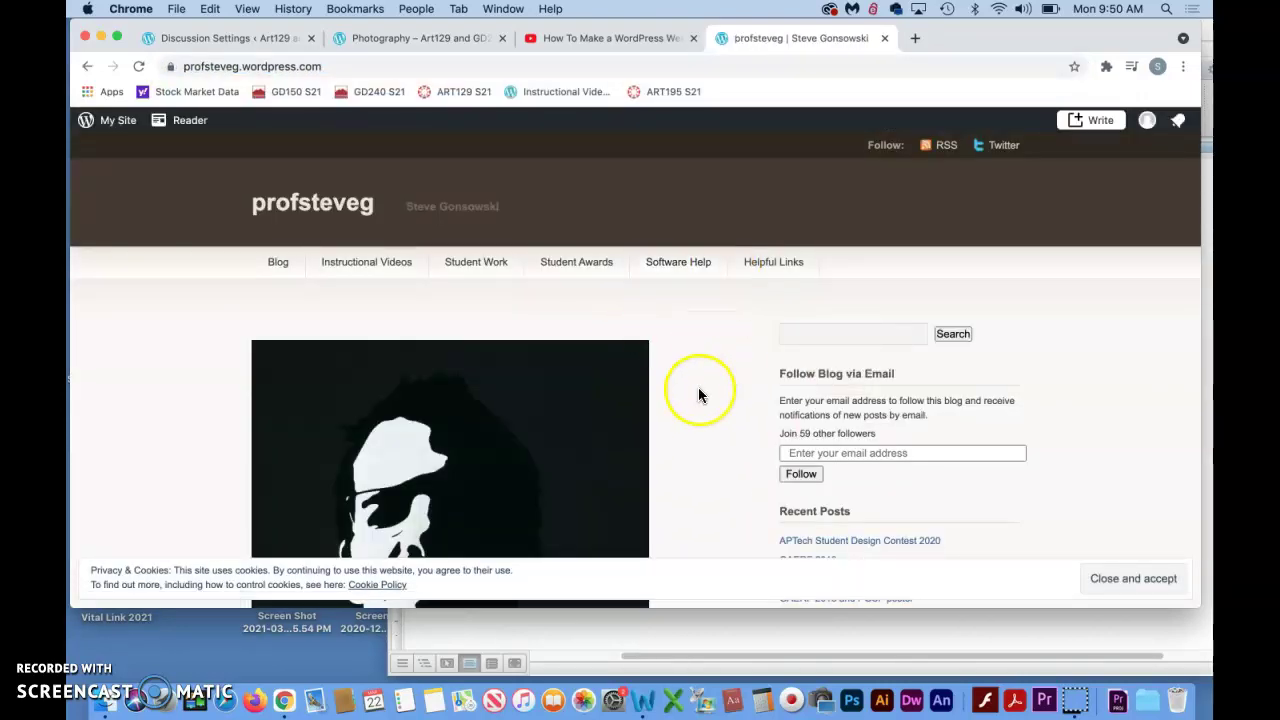
scroll(699, 389, "down", 1)
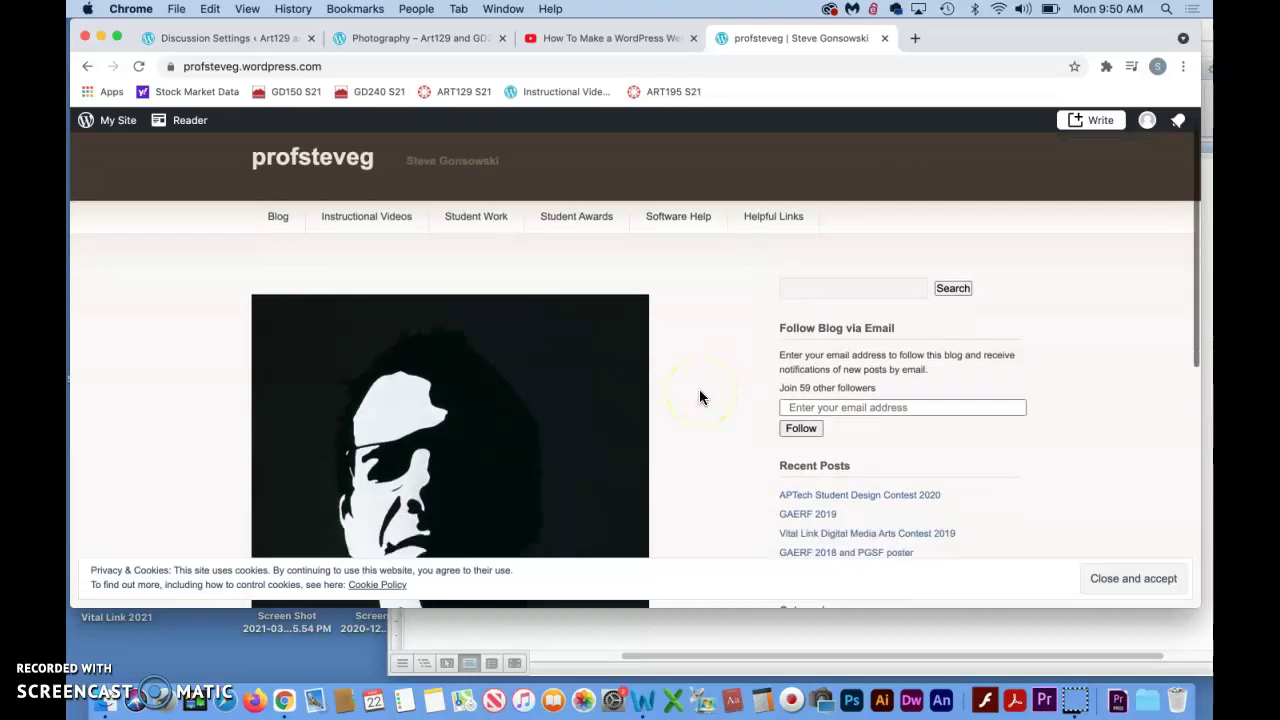
Open the Web and Mobile Devices page under Student Work and enlarge the first image in its gallery.
mouse_move(474, 225)
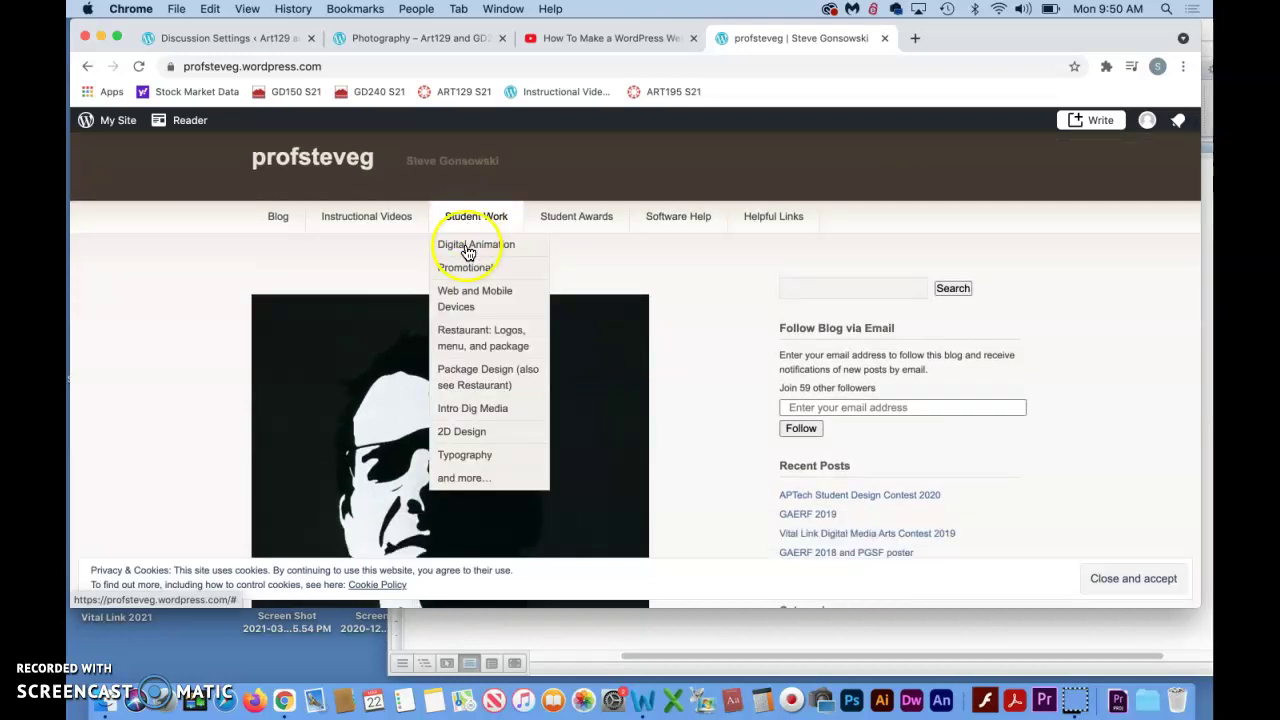
mouse_move(459, 316)
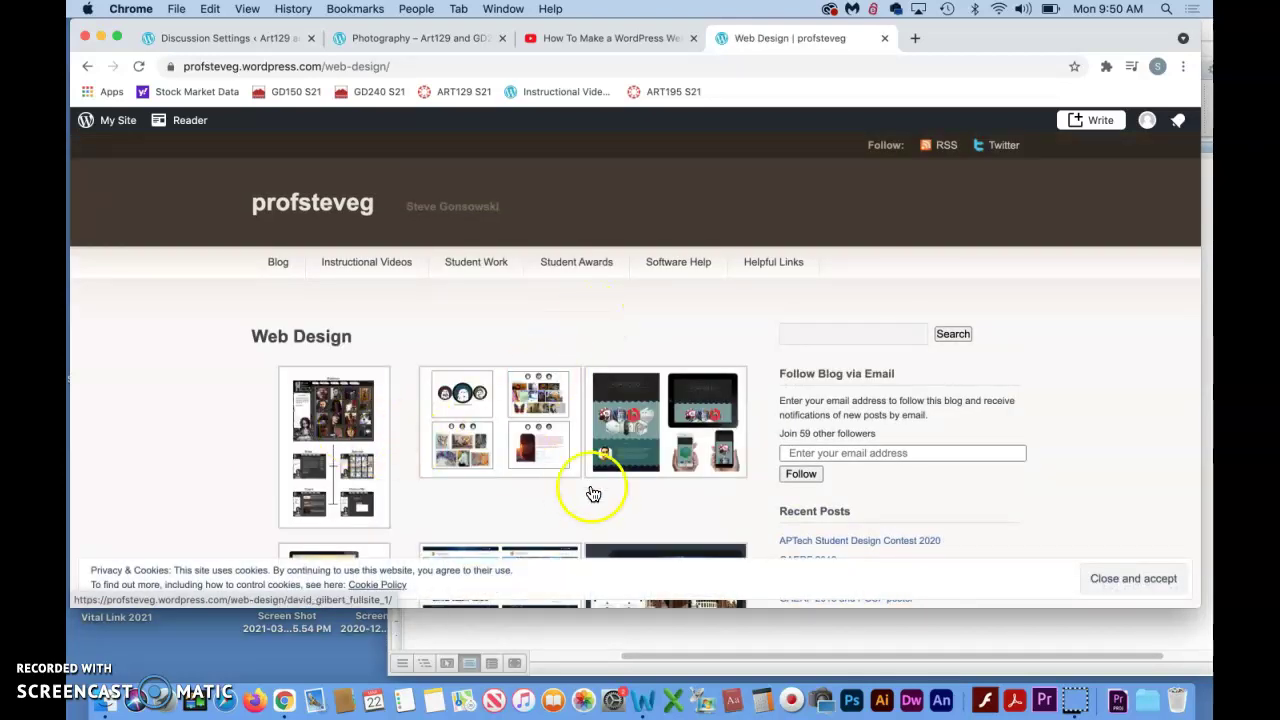
scroll(588, 489, "down", 10)
scroll(588, 489, "up", 10)
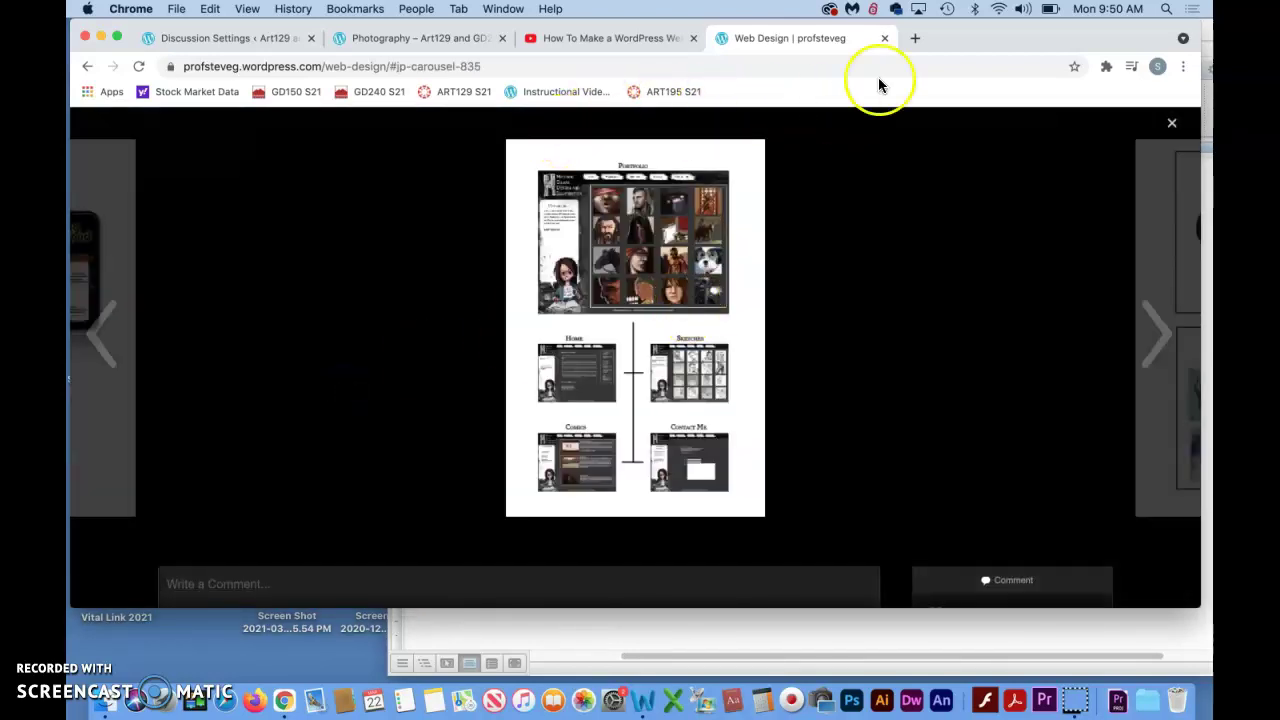
Browse the enlarged student website samples in the Web Design gallery all the way around and back to the second image.
left_click(1150, 347)
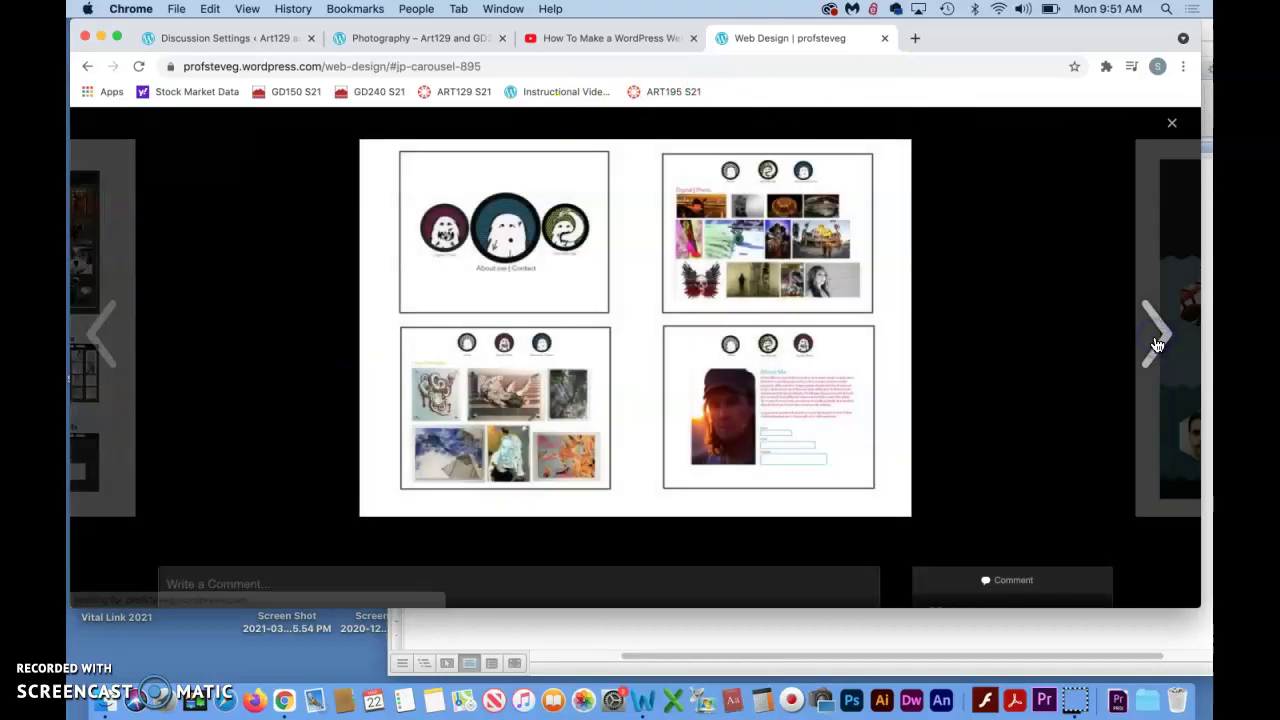
left_click(1156, 345)
left_click(1157, 345)
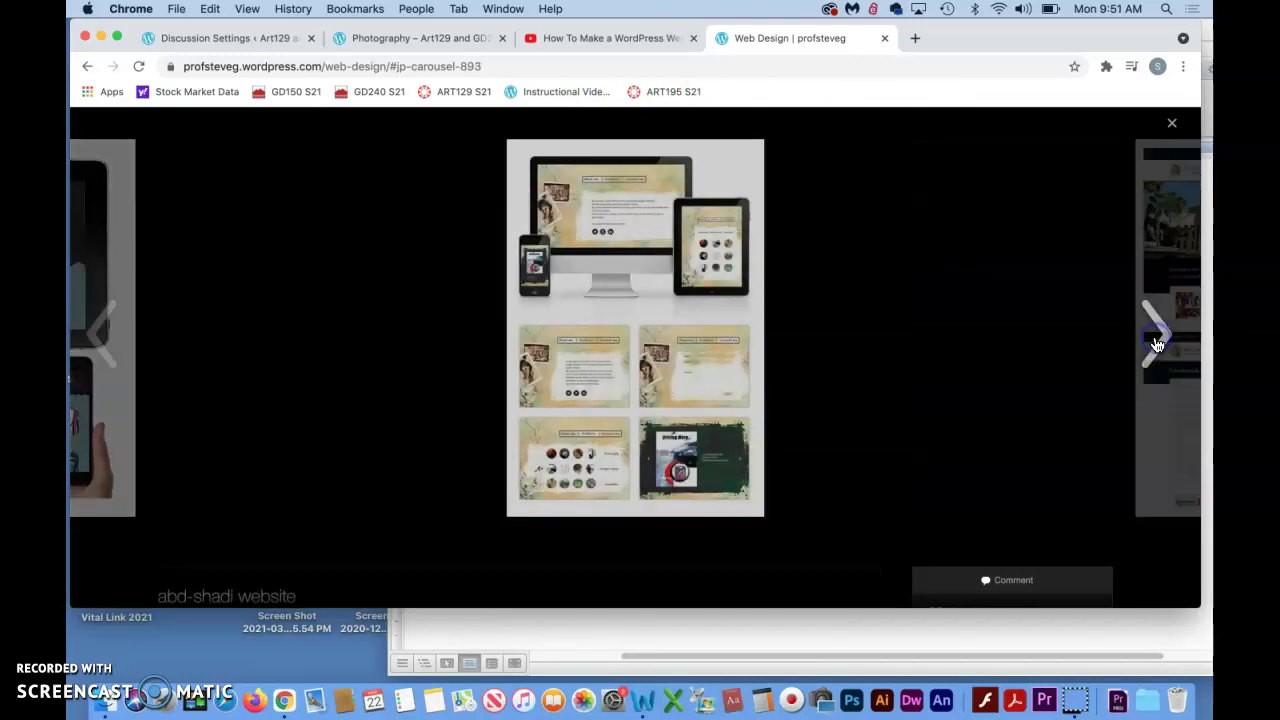
left_click(1157, 345)
left_click(1157, 345)
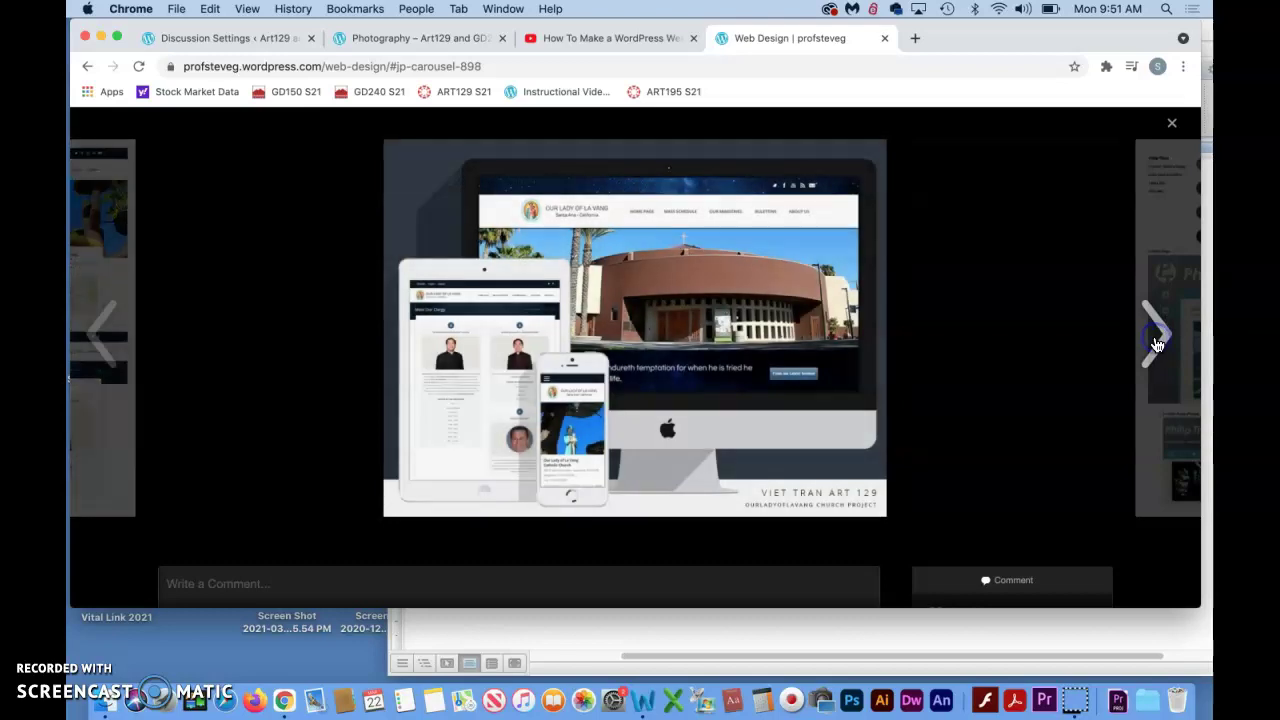
left_click(1157, 345)
left_click(1157, 345)
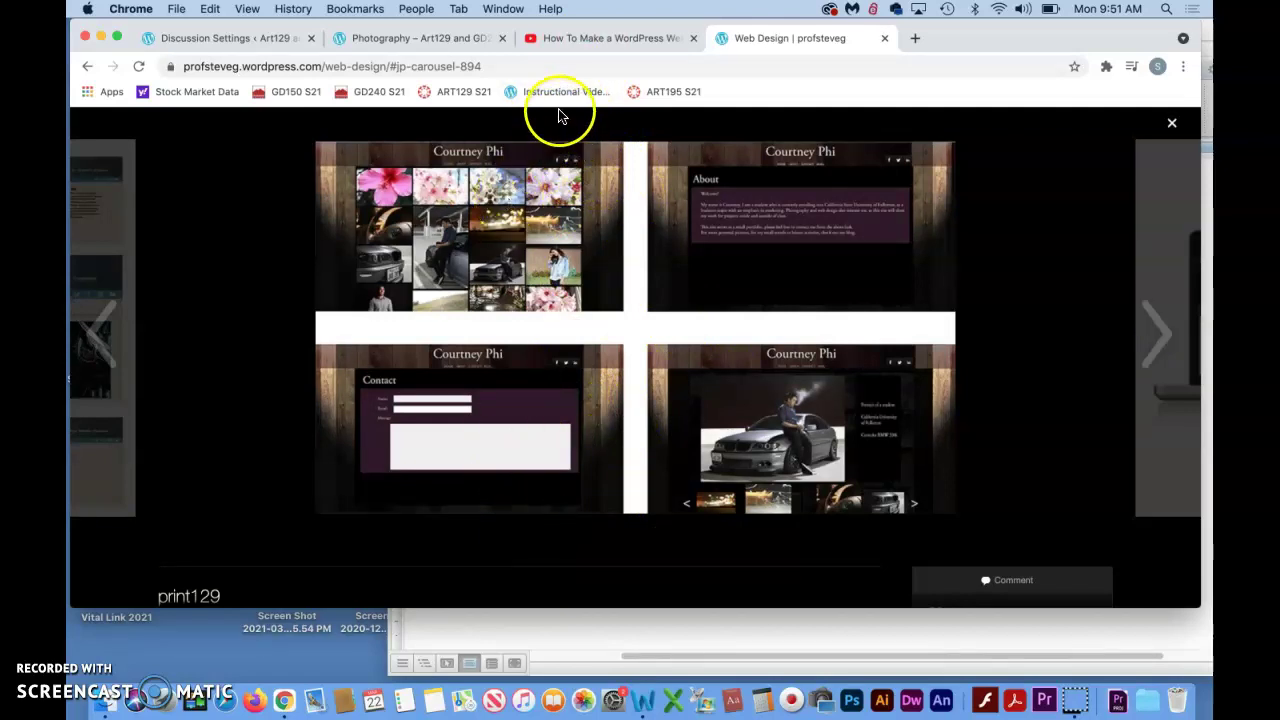
left_click(1160, 333)
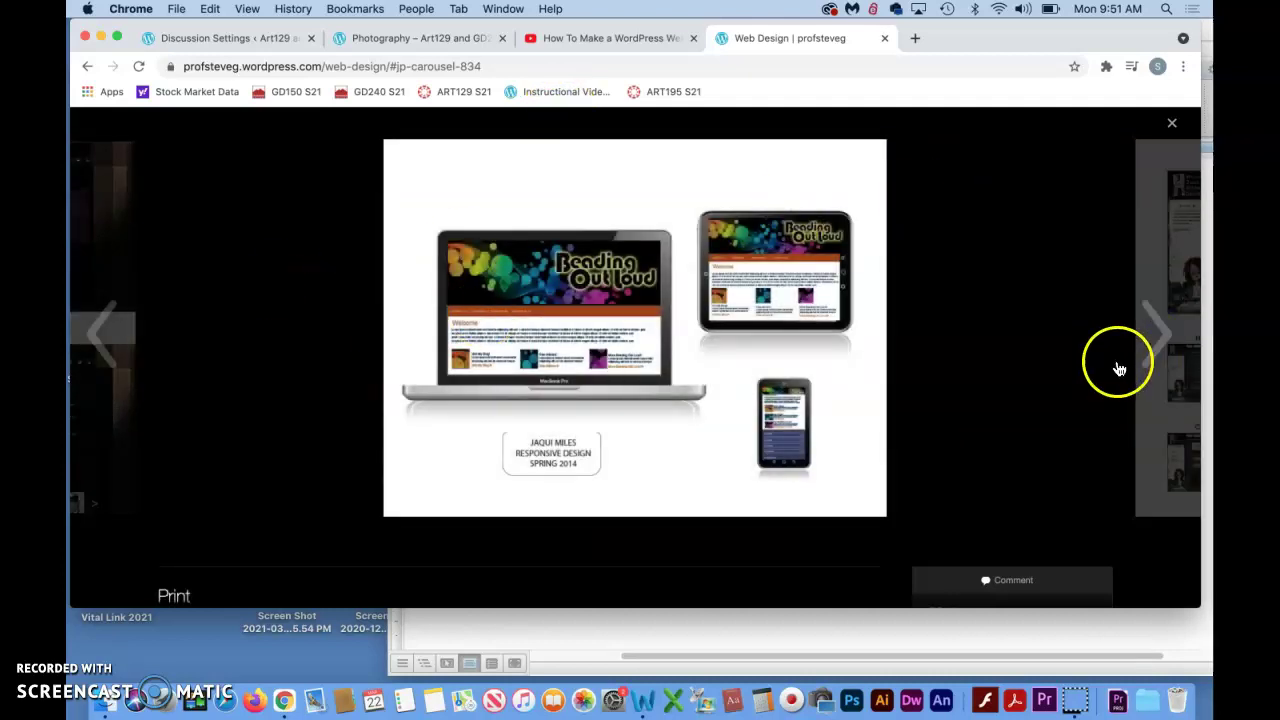
left_click(1157, 340)
left_click(1157, 340)
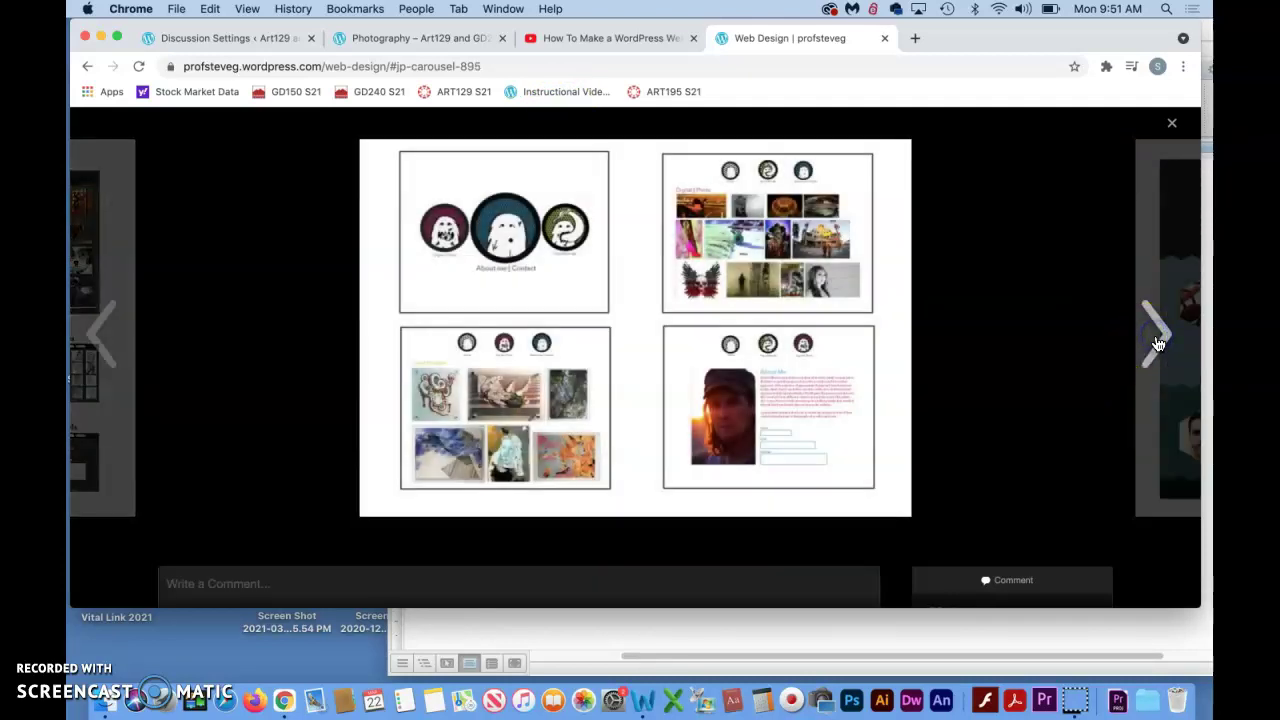
Examine the gallery samples from the hexagon-image portfolio to the one with flower and car photos, and close the enlarged view.
left_click(1157, 340)
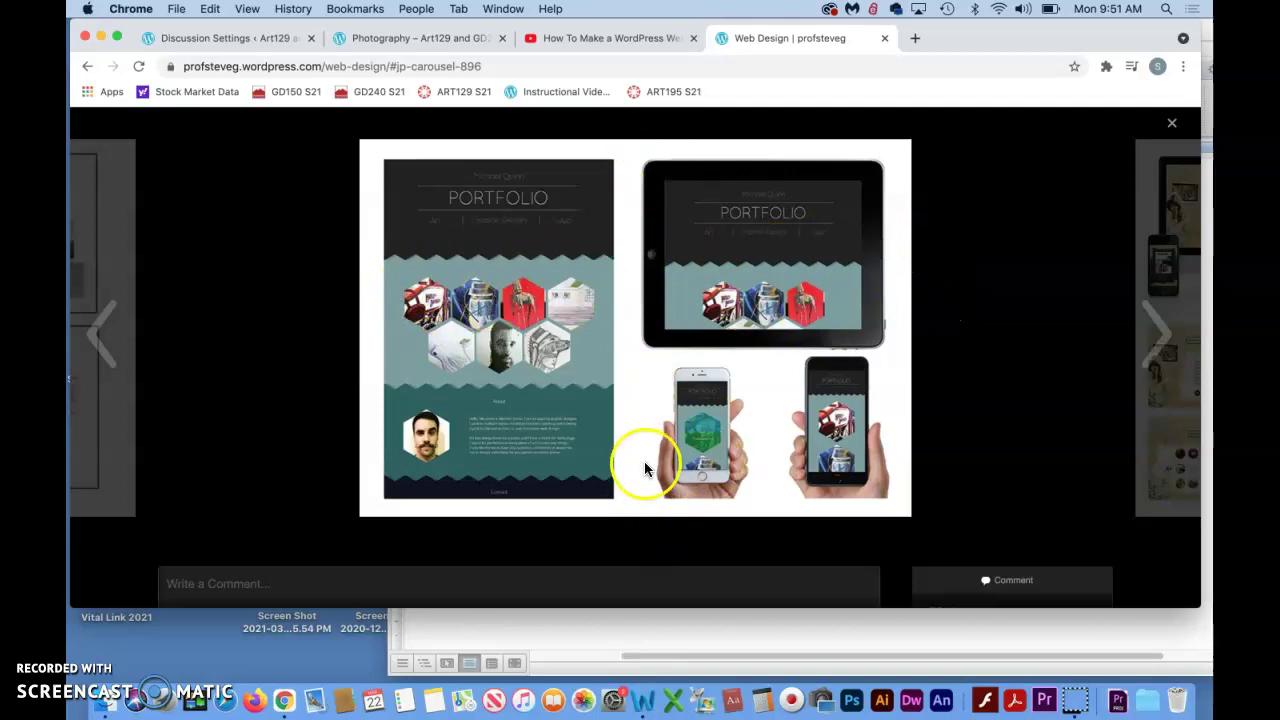
left_click(1163, 341)
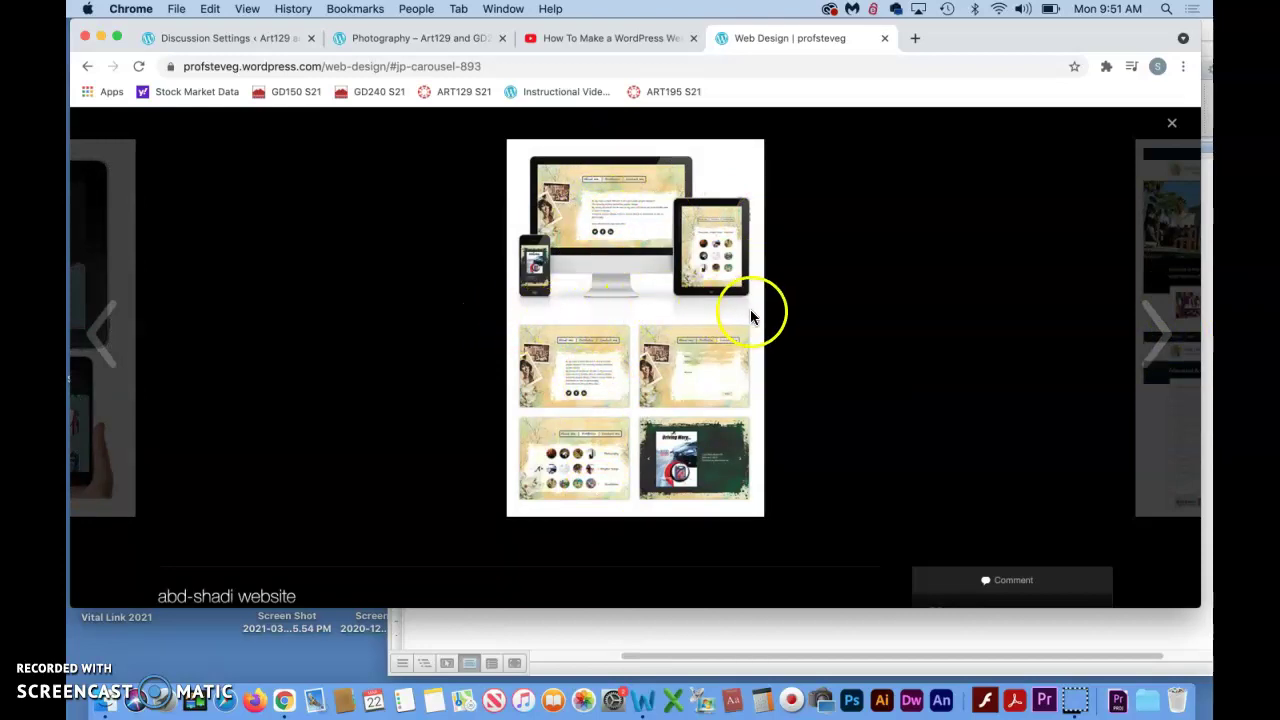
left_click(1159, 335)
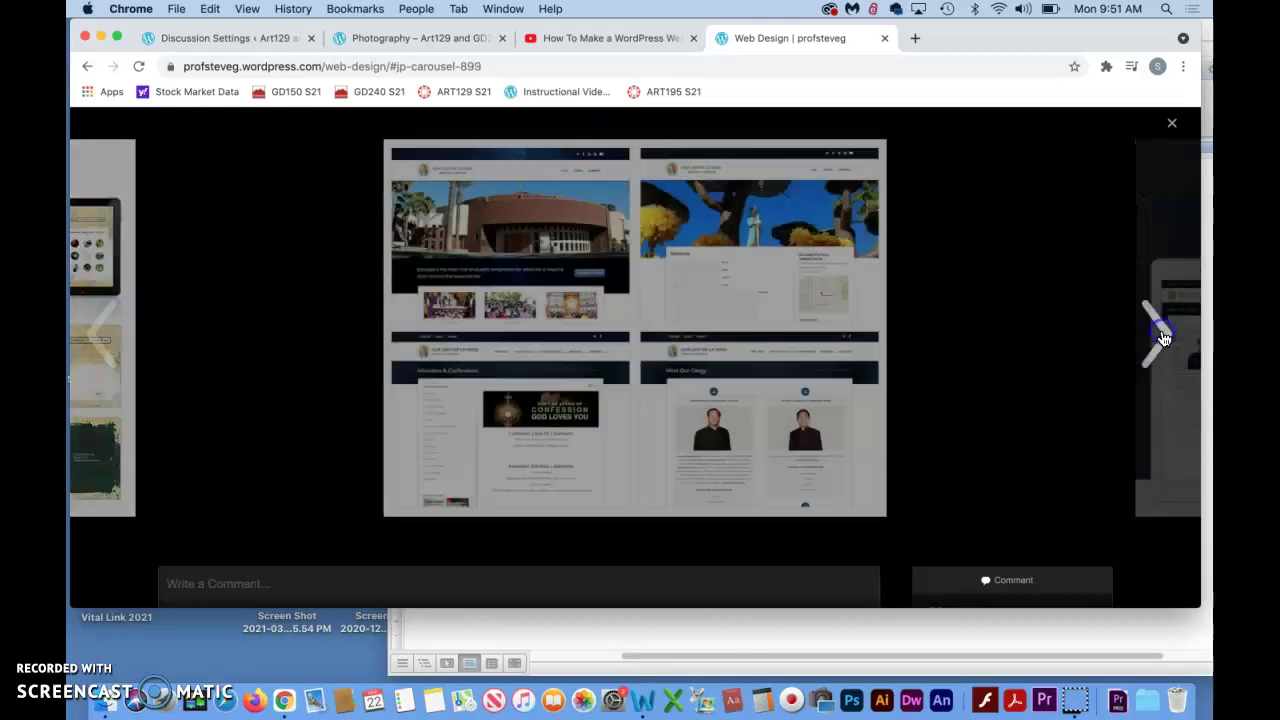
left_click(1164, 338)
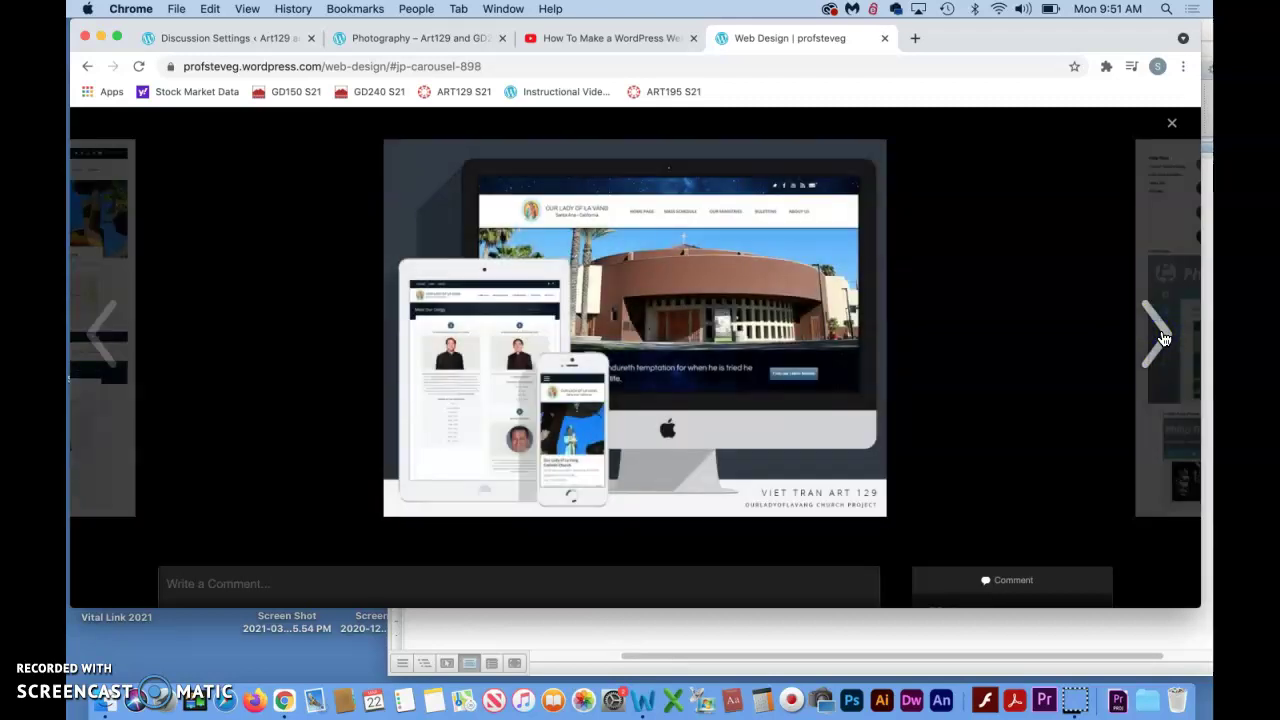
left_click(1164, 338)
left_click(1155, 334)
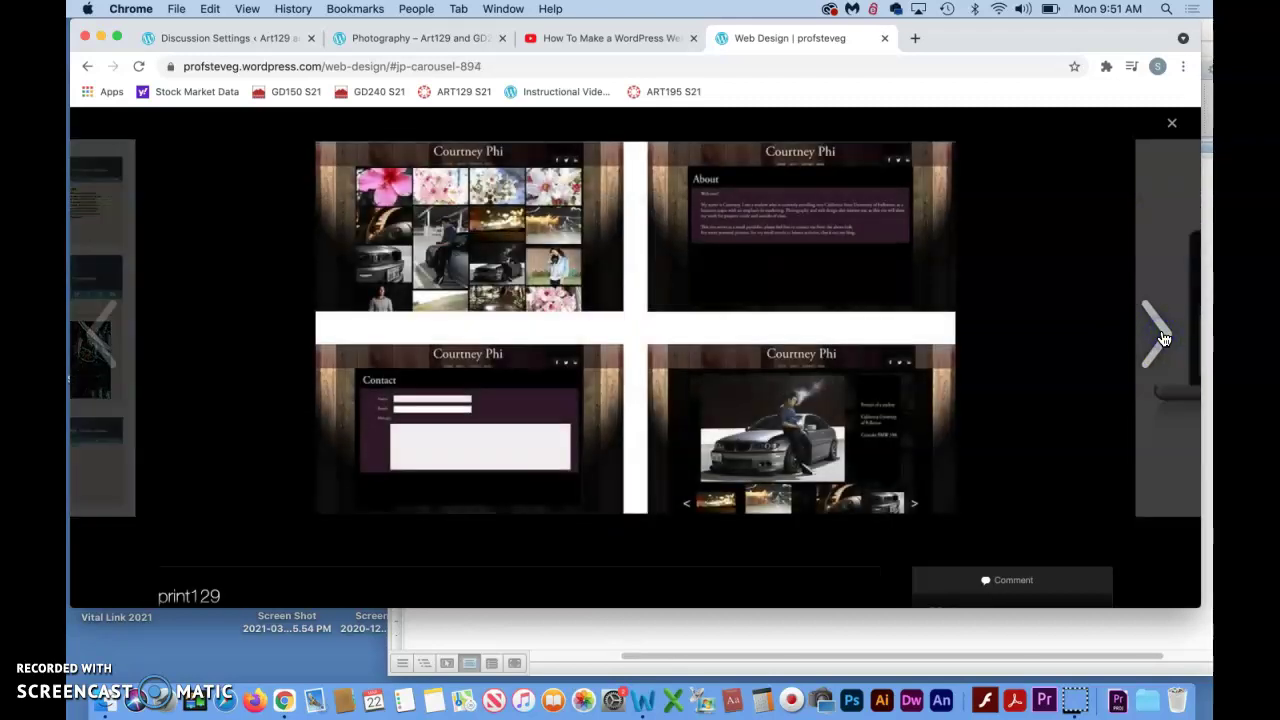
left_click(1104, 338)
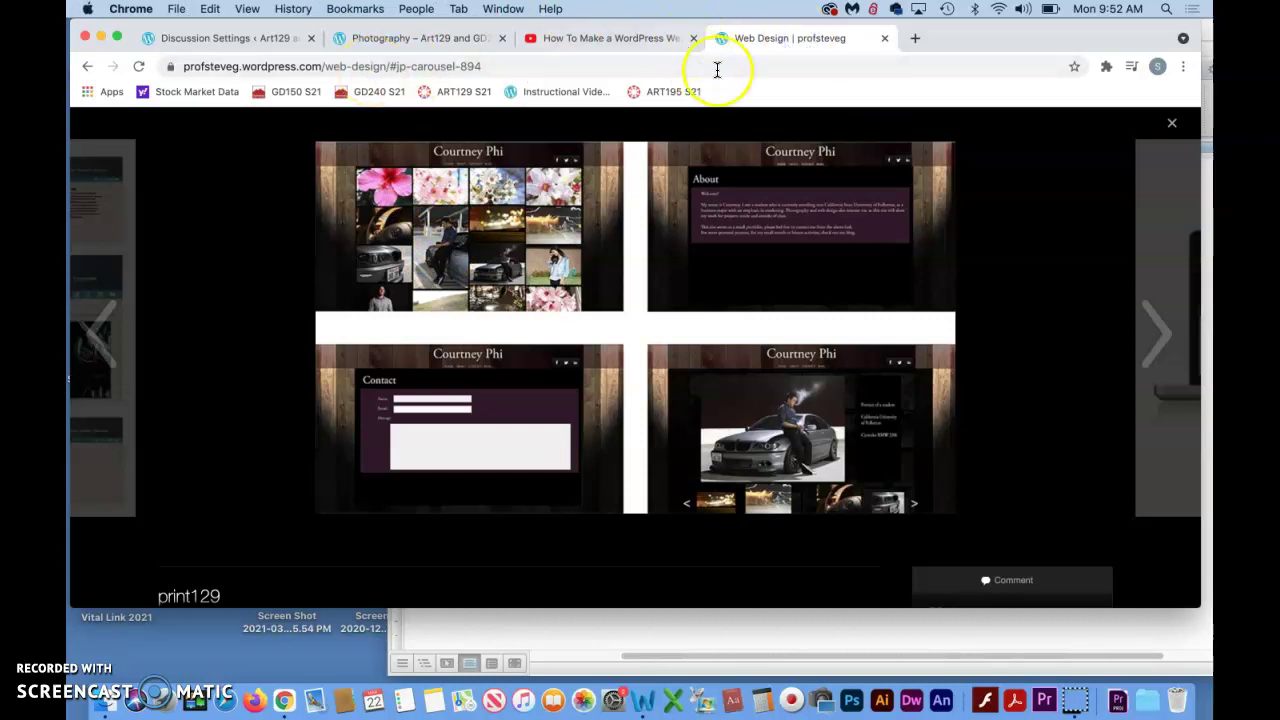
key("Escape")
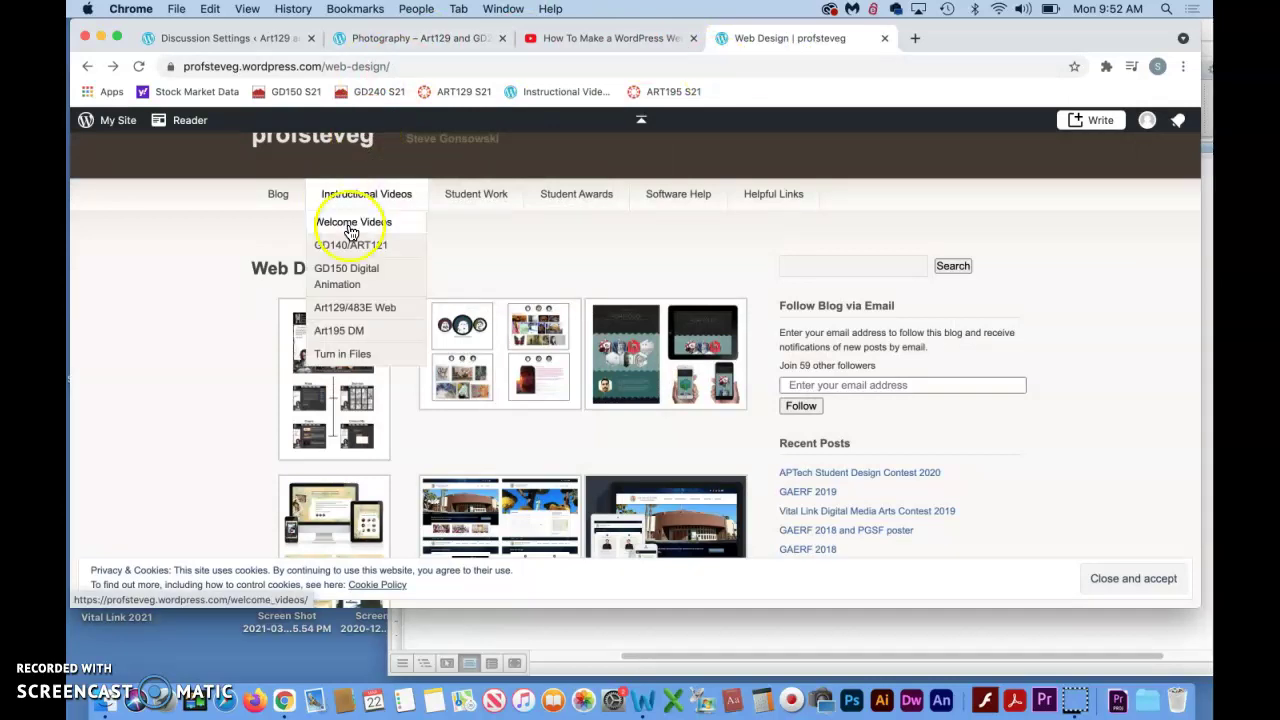
Open the Turn in Files page under Instructional Videos and read the Turn in Files #1 section down to its embedded video.
scroll(355, 246, "up", 2)
mouse_move(355, 262)
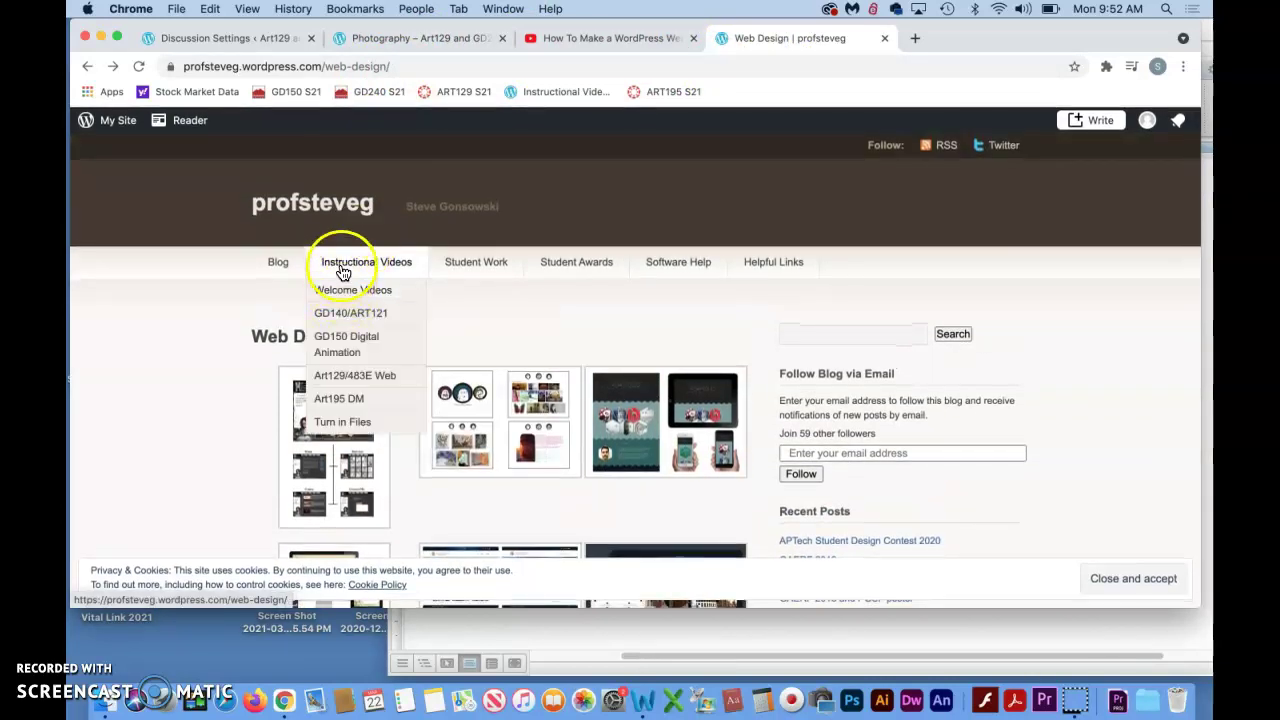
left_click(343, 423)
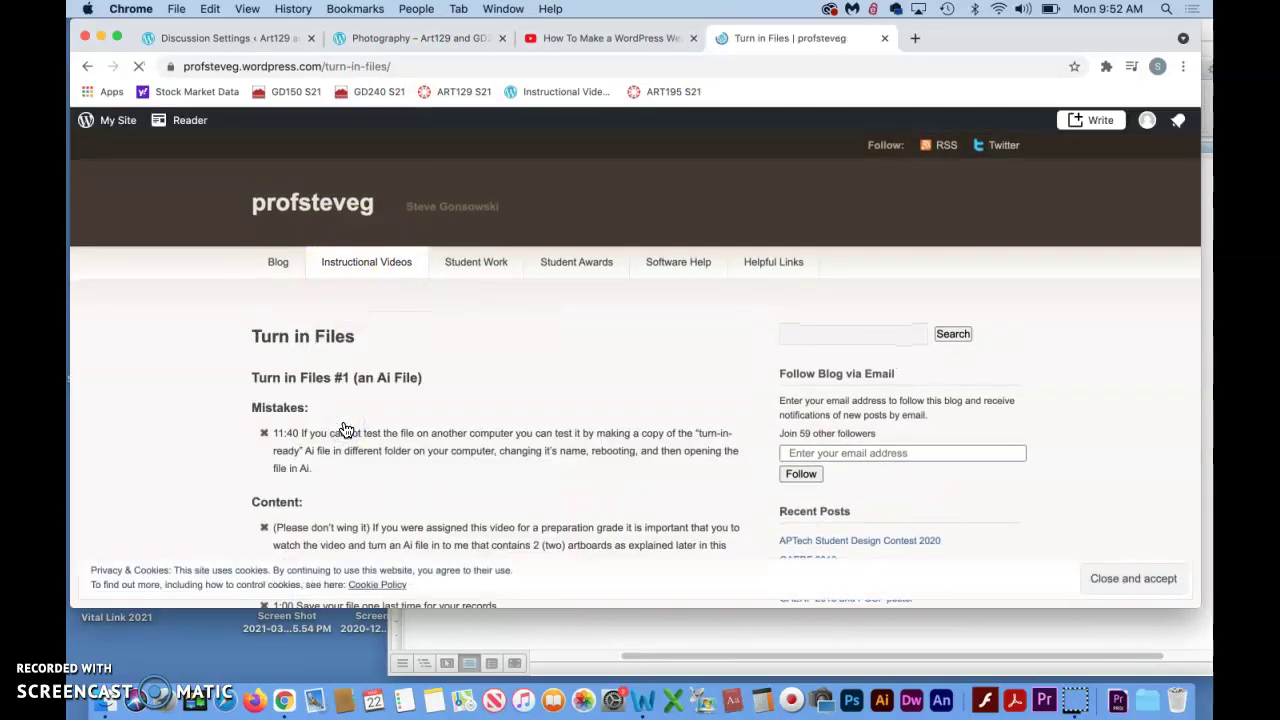
scroll(343, 430, "down", 10)
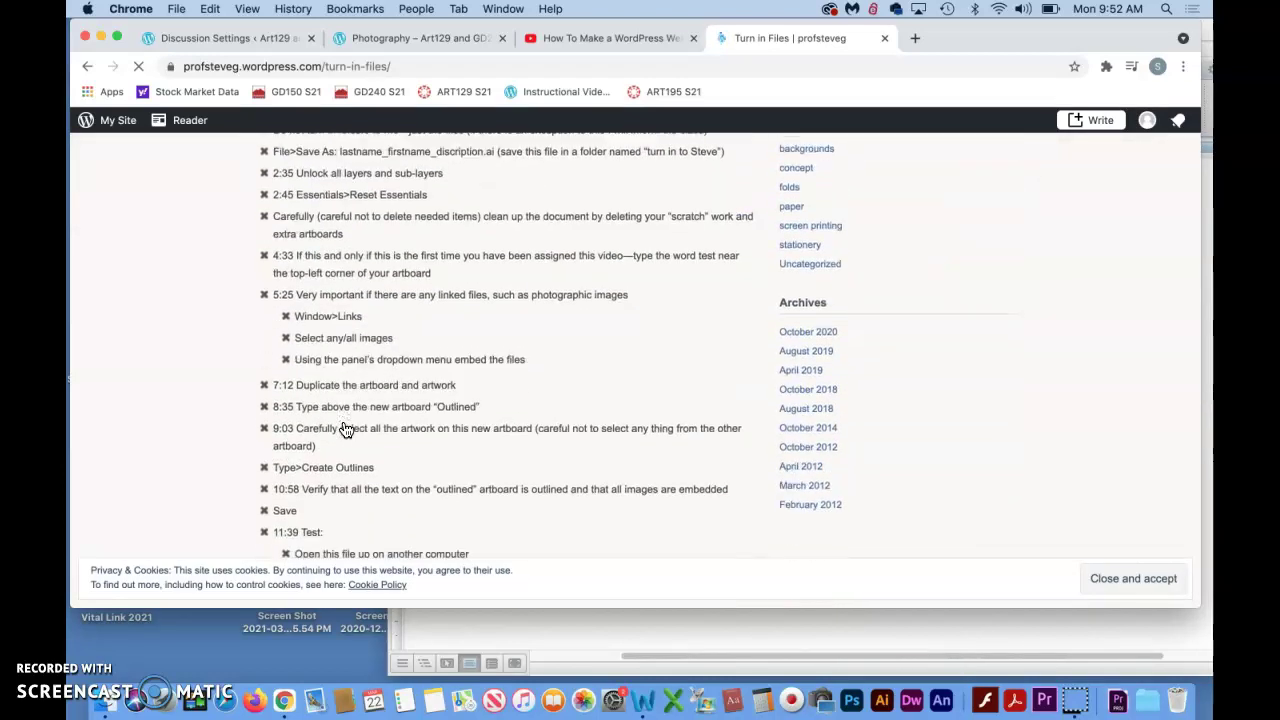
scroll(345, 430, "down", 3)
scroll(342, 437, "down", 3)
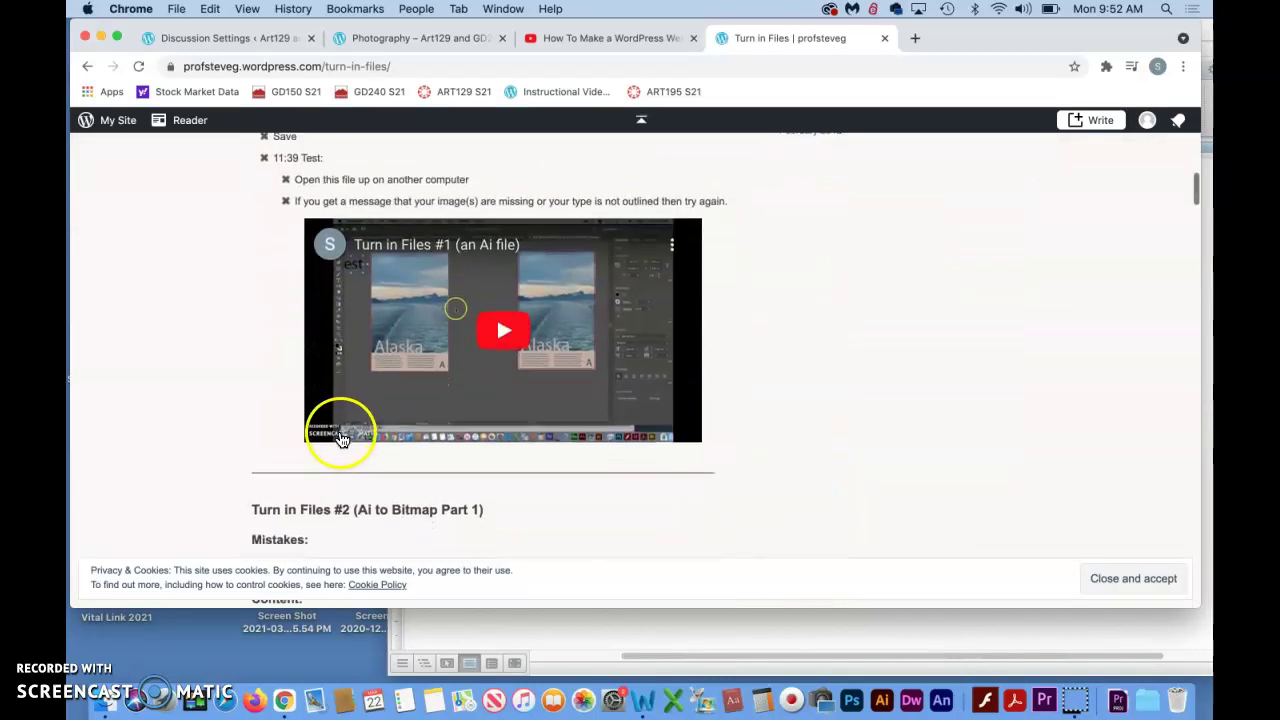
Read the Turn in Files #2 and "Photoshop project or image to web size" sections, including their notes and embedded videos.
scroll(368, 500, "down", 4)
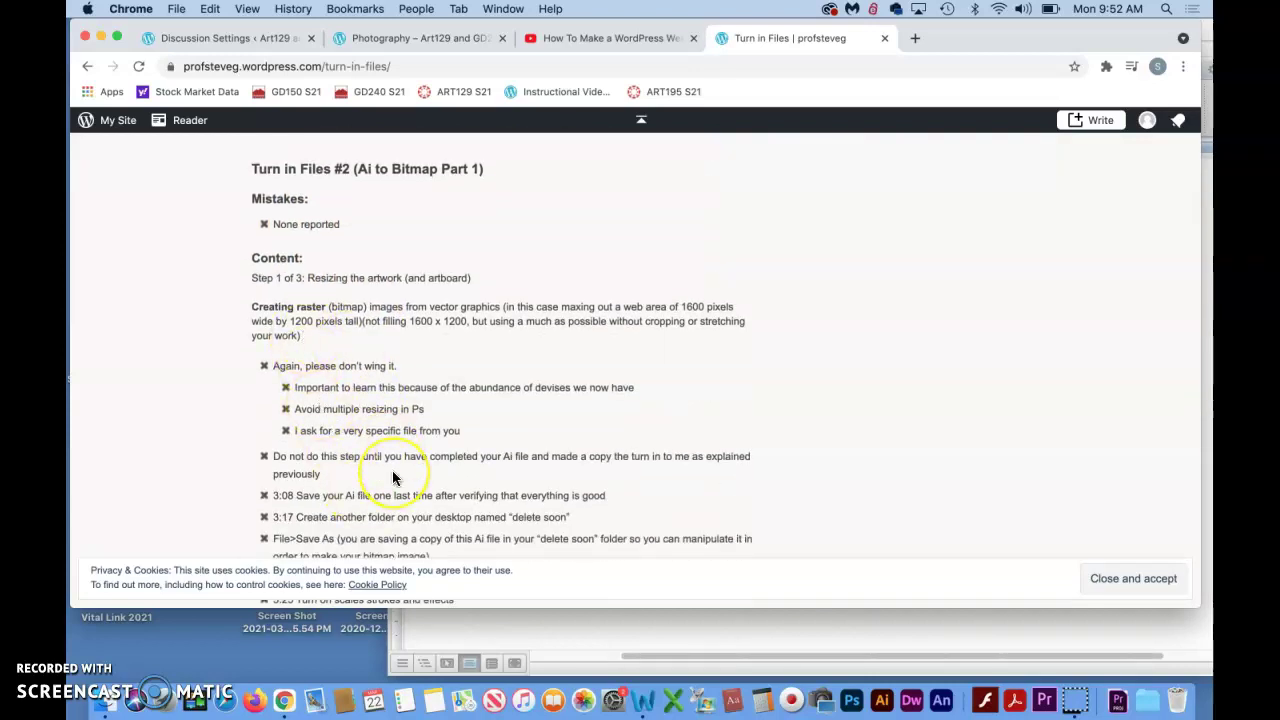
scroll(392, 470, "down", 4)
scroll(392, 477, "down", 5)
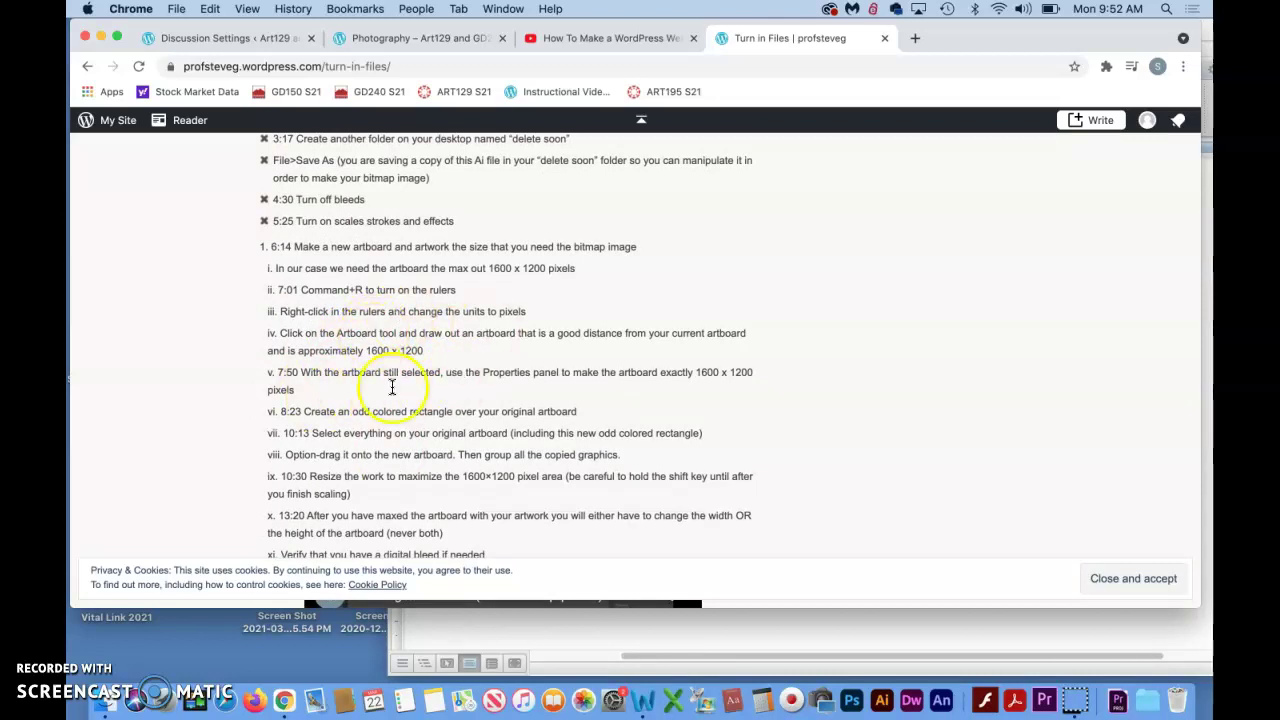
scroll(404, 415, "down", 1)
scroll(404, 415, "down", 2)
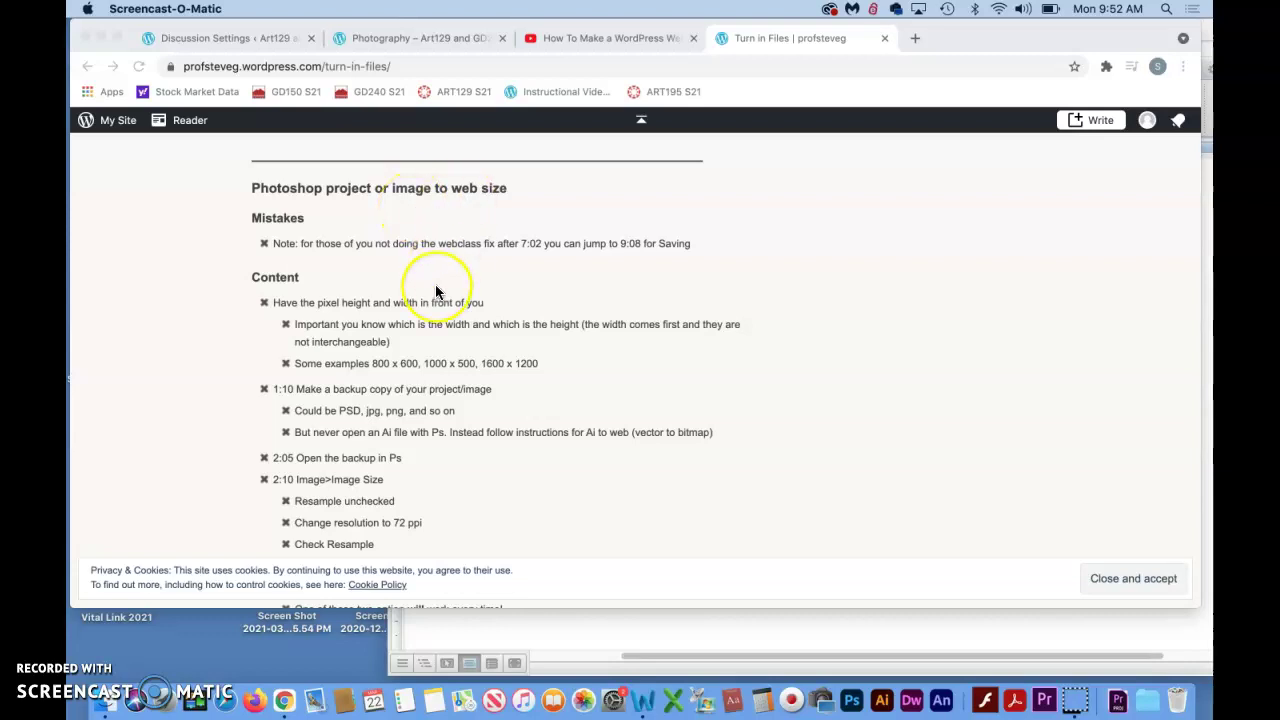
scroll(436, 290, "down", 2)
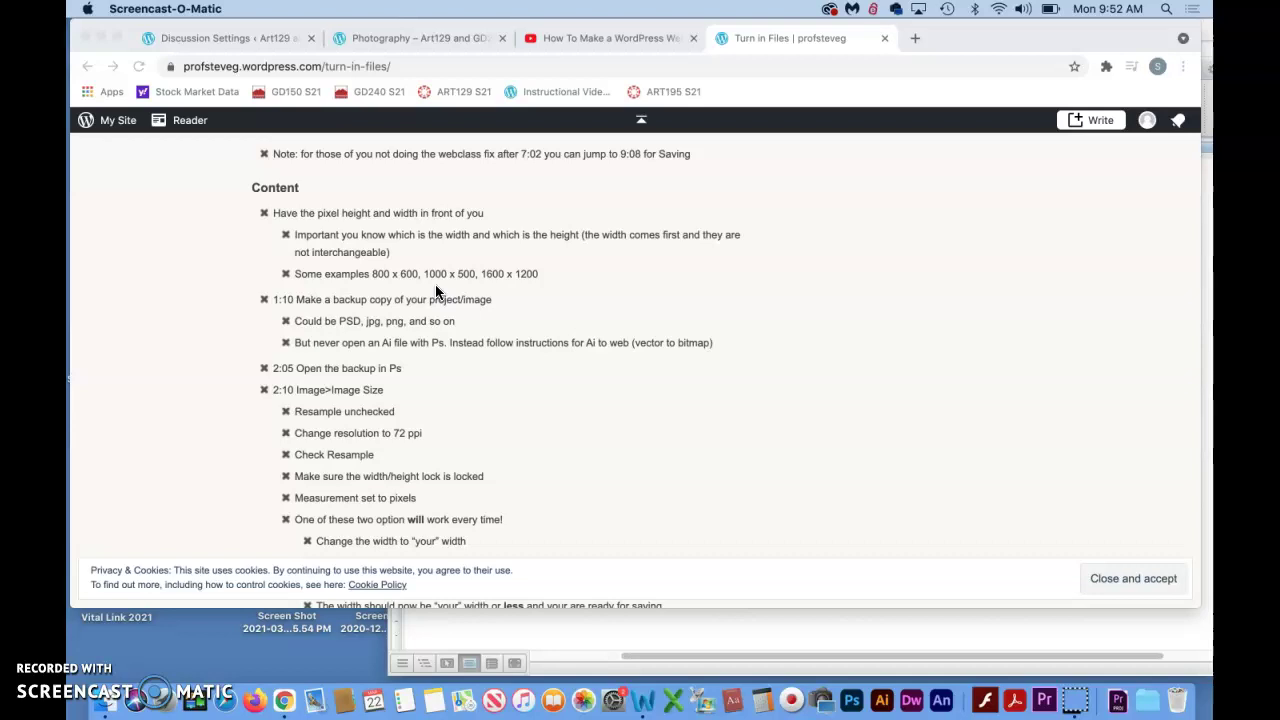
scroll(435, 290, "down", 10)
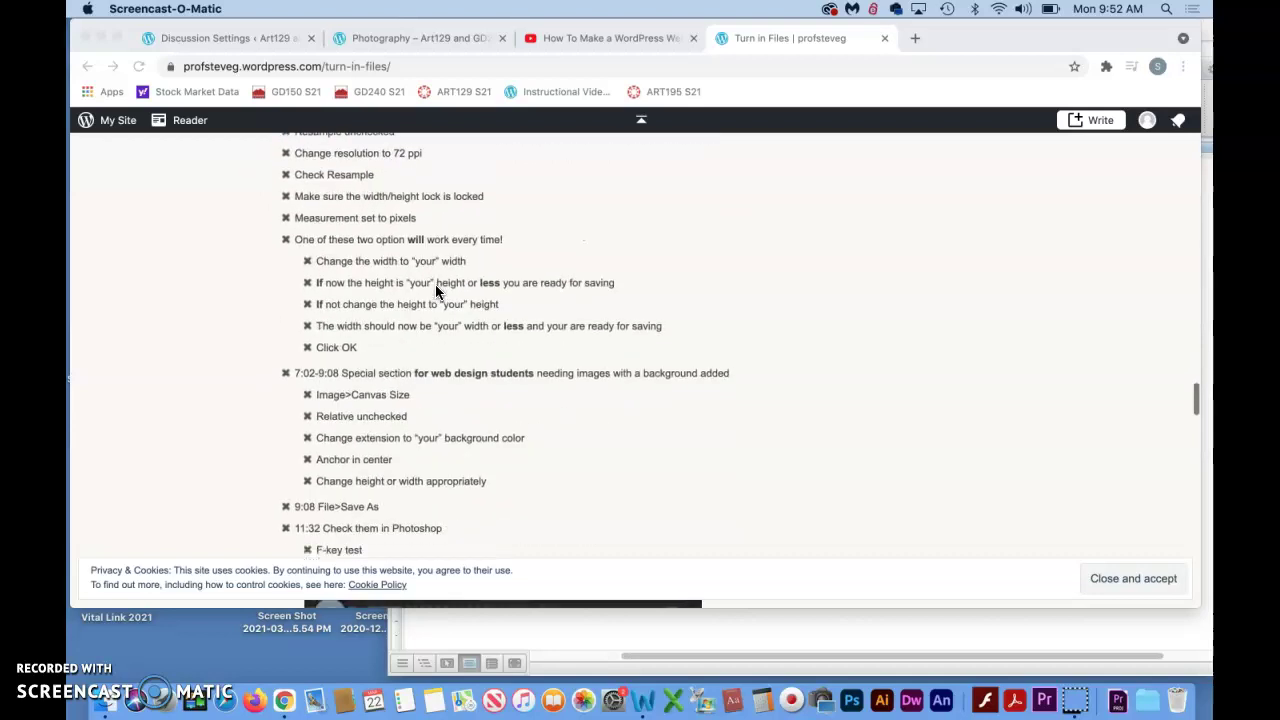
scroll(435, 291, "down", 3)
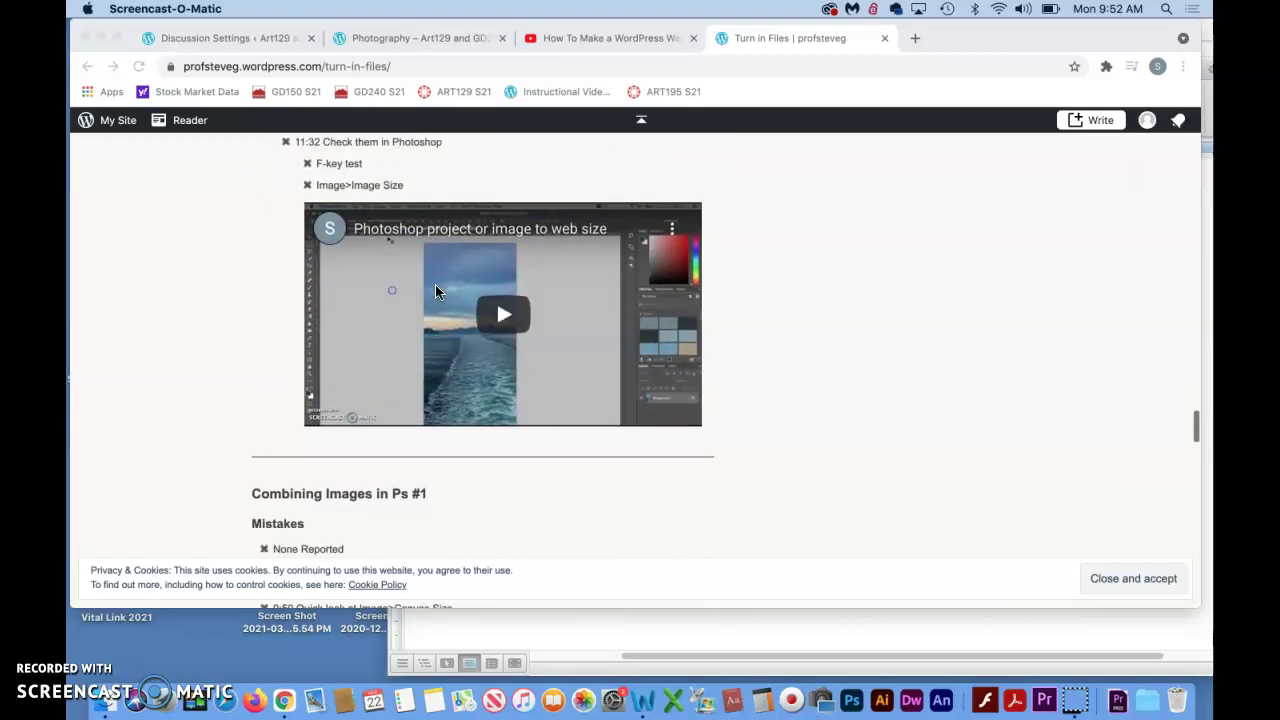
scroll(435, 291, "down", 3)
scroll(436, 289, "down", 2)
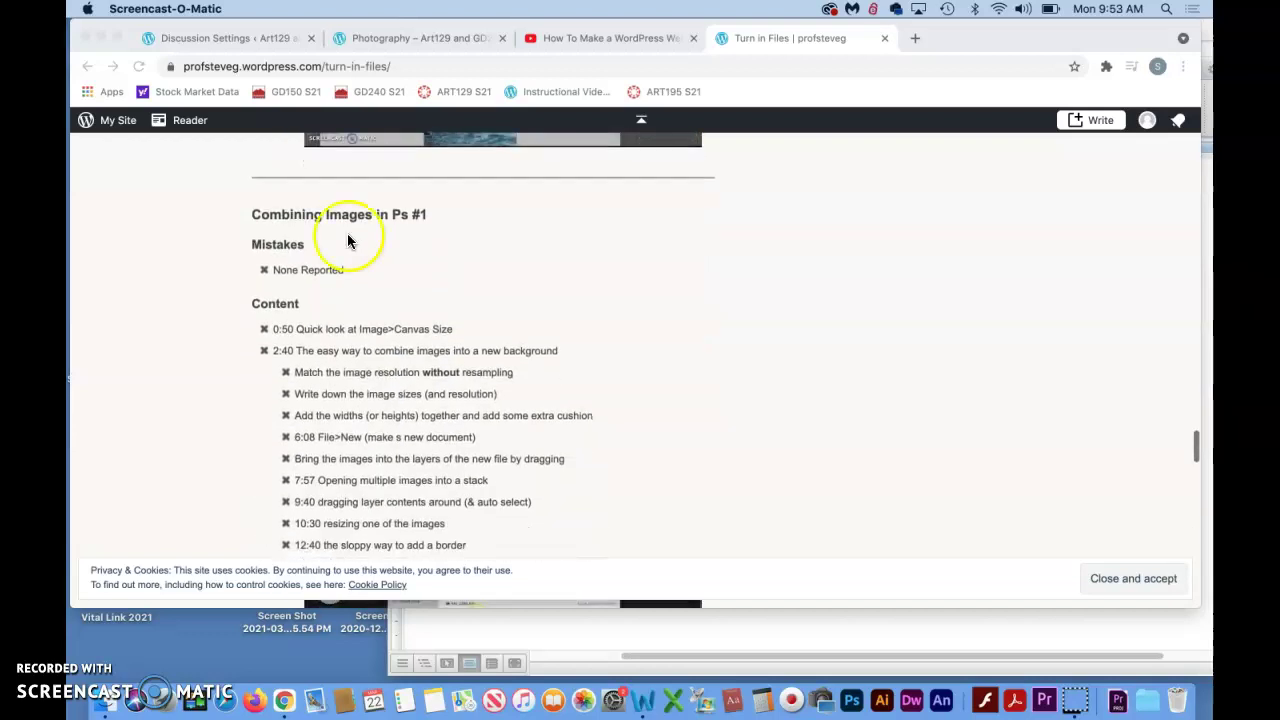
Examine the Combining Images in Ps and Package Feature in Ai and Indd sections, and return to the Photoshop image-sizing notes.
scroll(450, 309, "down", 2)
scroll(451, 313, "down", 5)
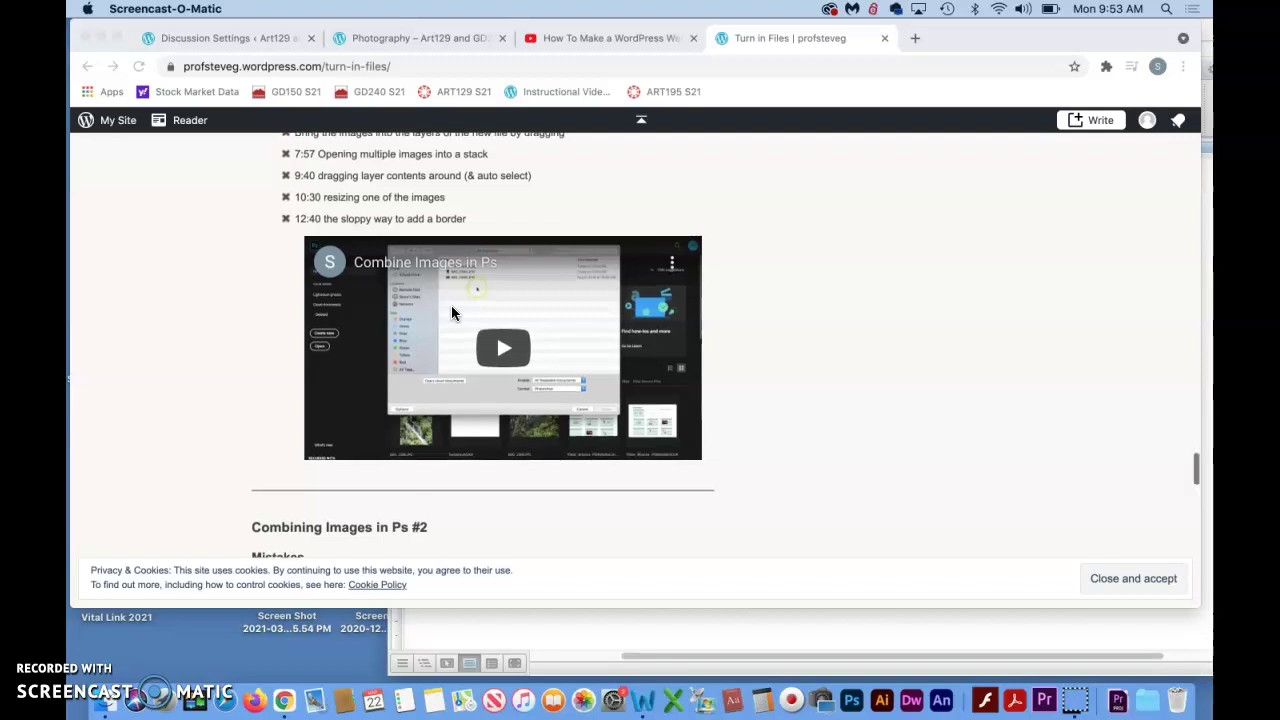
scroll(451, 313, "down", 1)
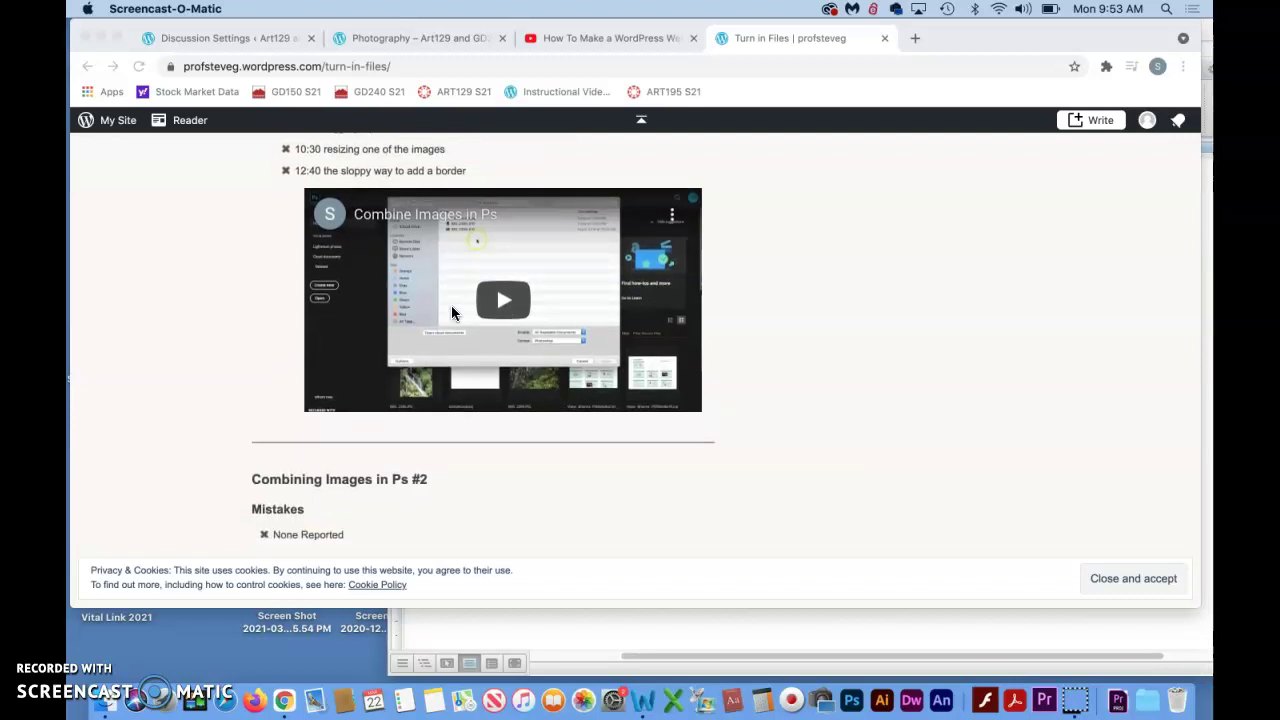
scroll(451, 313, "down", 5)
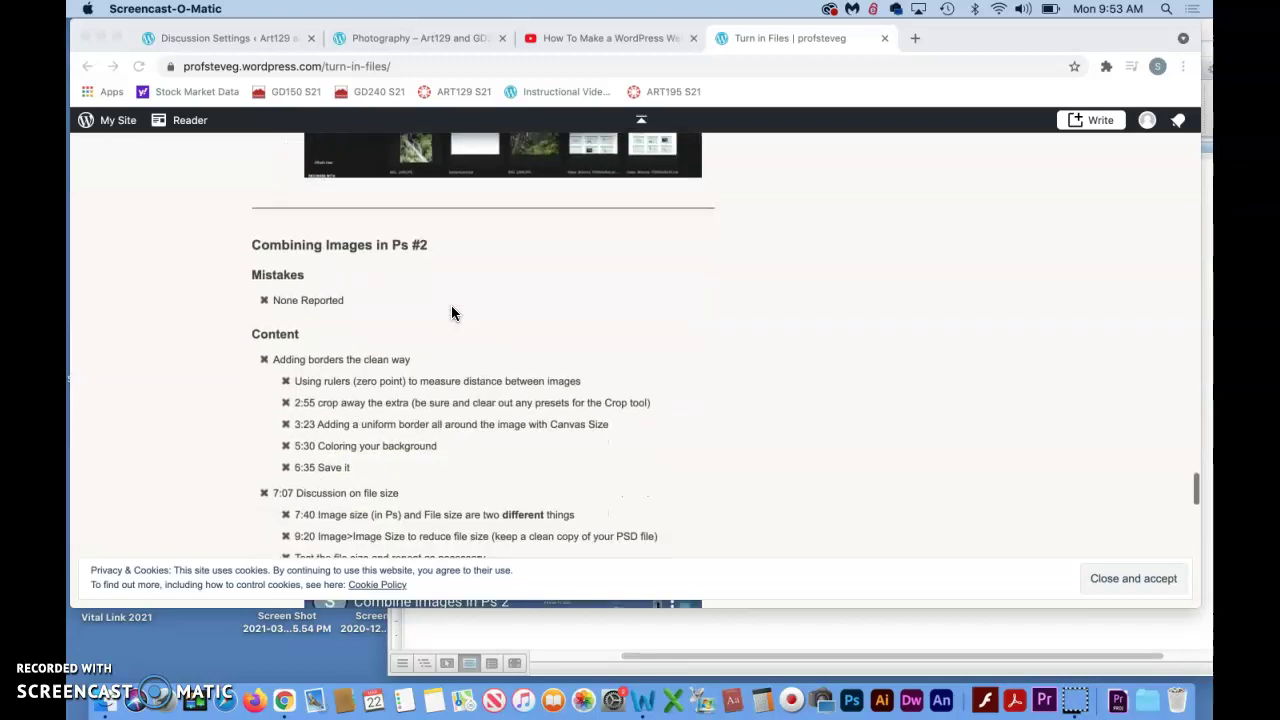
scroll(451, 313, "down", 10)
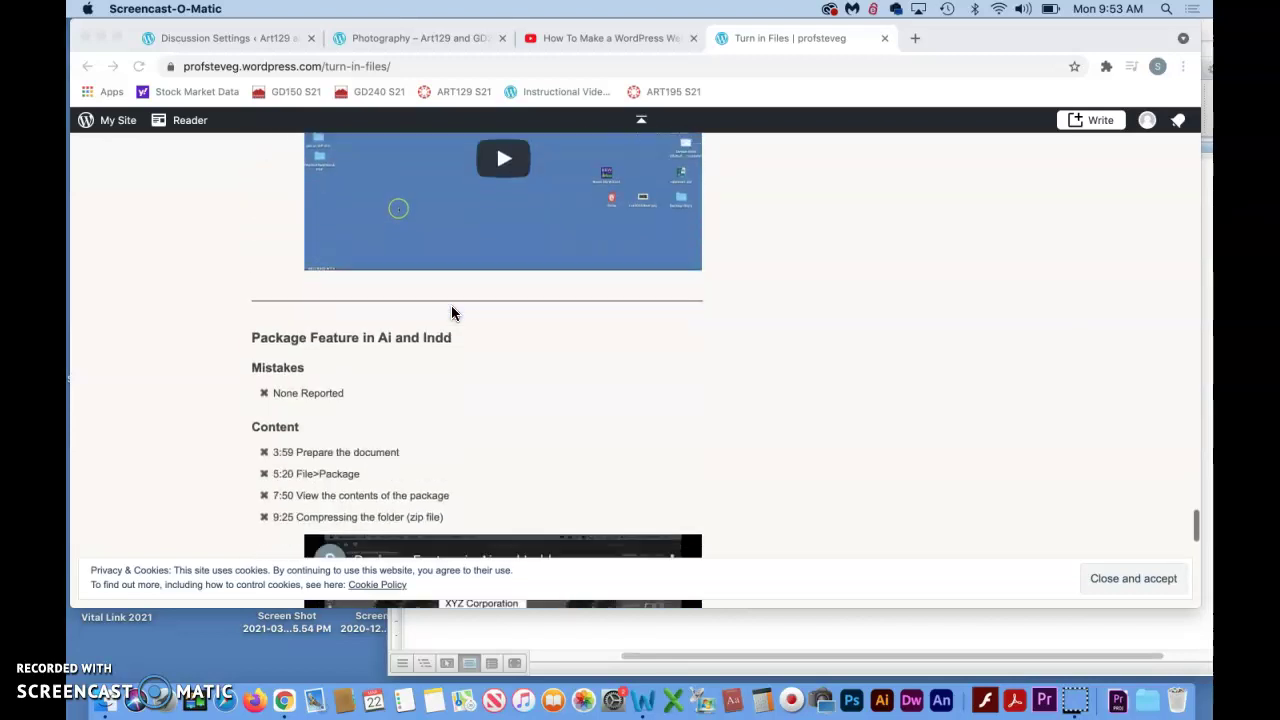
scroll(451, 310, "down", 1)
scroll(451, 310, "down", 3)
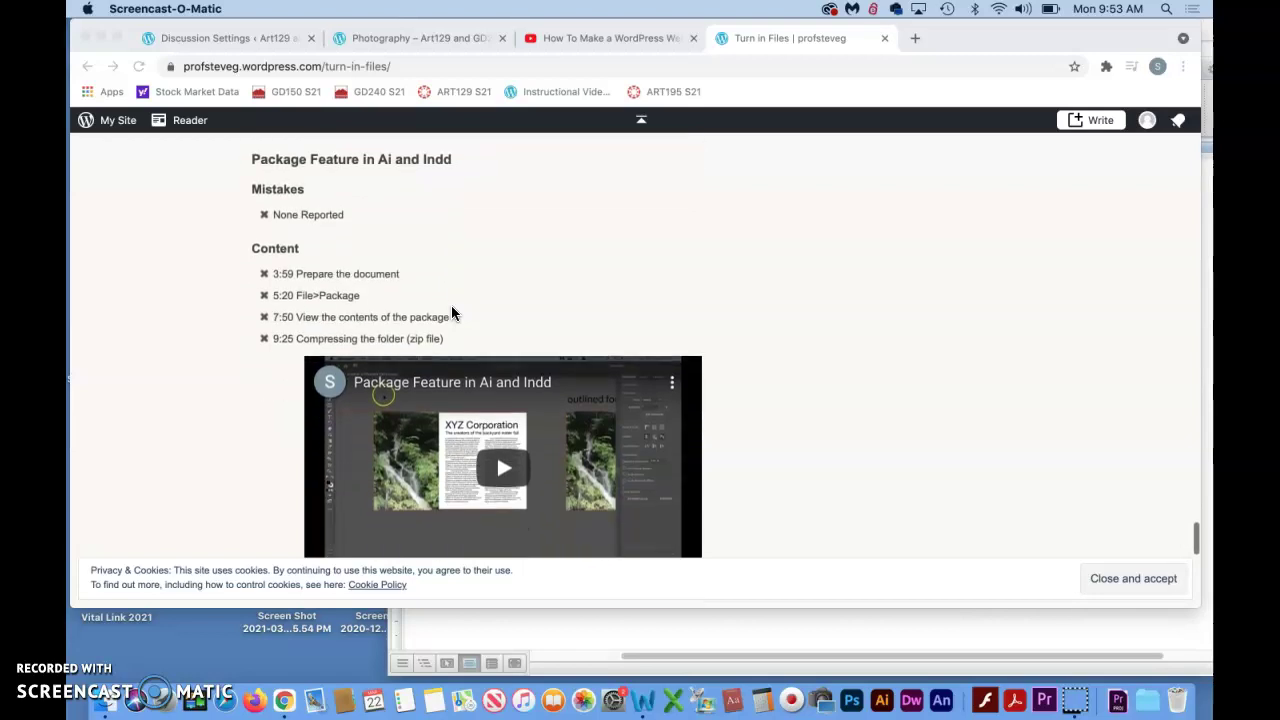
scroll(257, 366, "up", 10)
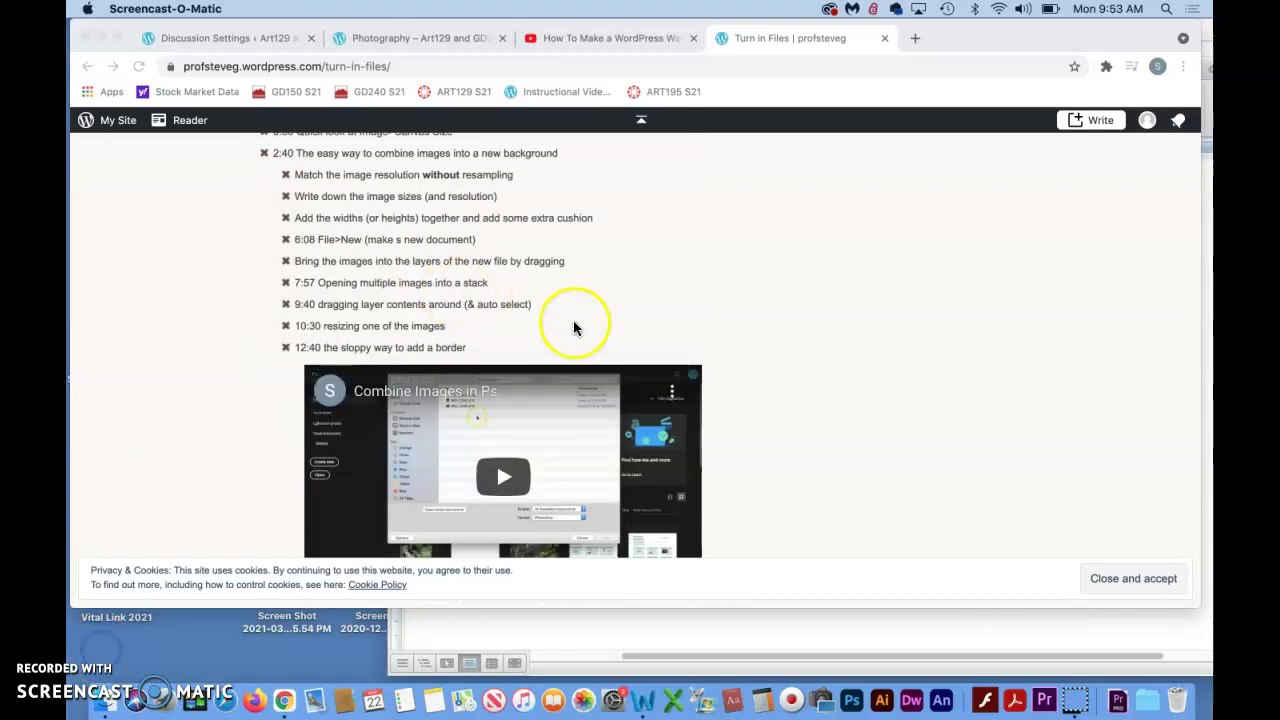
scroll(573, 327, "up", 10)
scroll(573, 327, "up", 5)
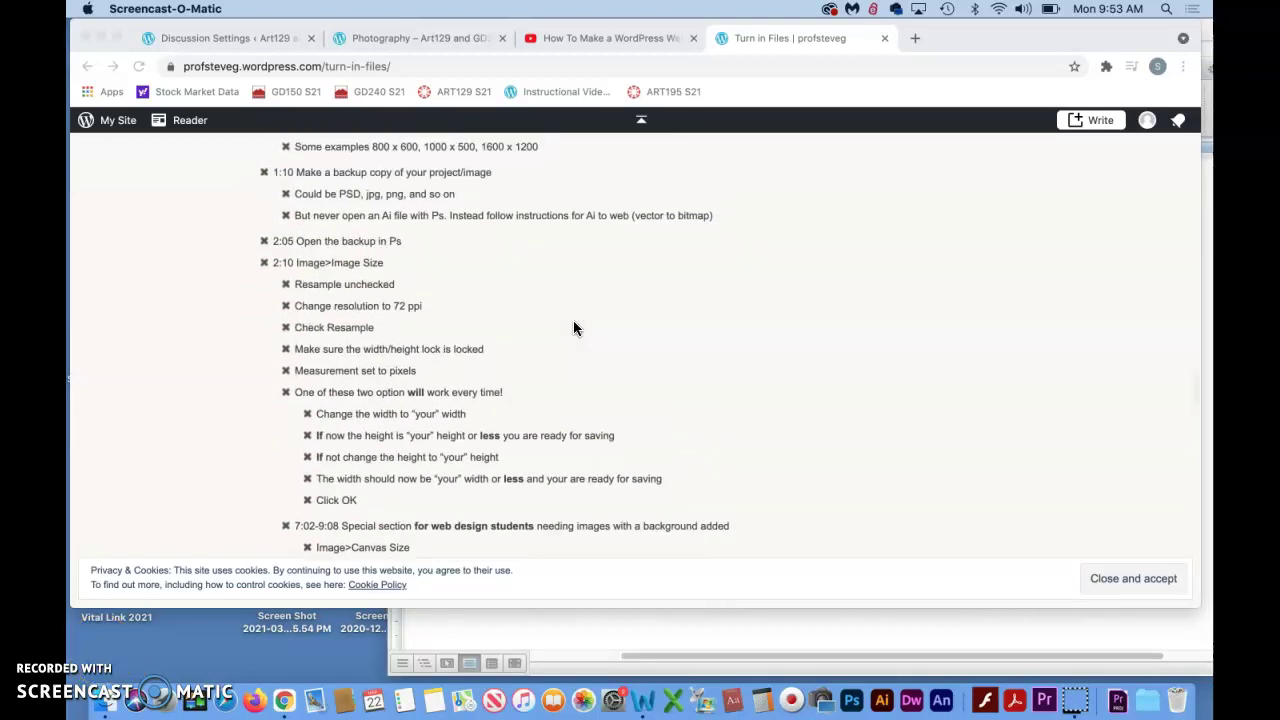